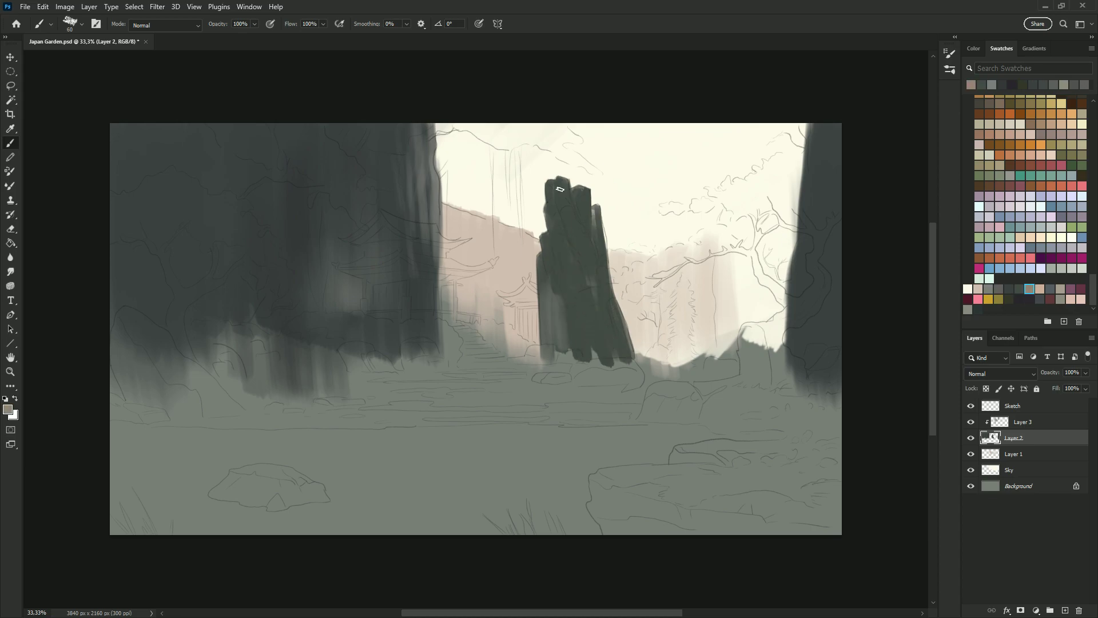
# Paint warm highlights and dark grey shading strokes down the rock pillar, checking without the sketch.
pyautogui.moveTo(586, 250); pyautogui.dragTo(604, 284)
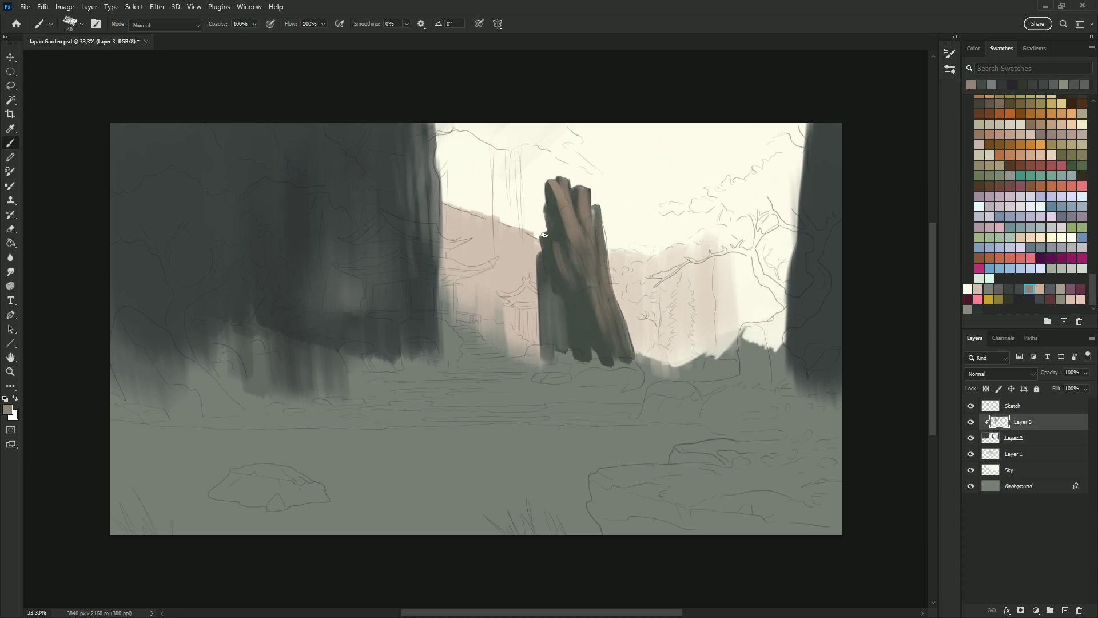
pyautogui.click(971, 406)
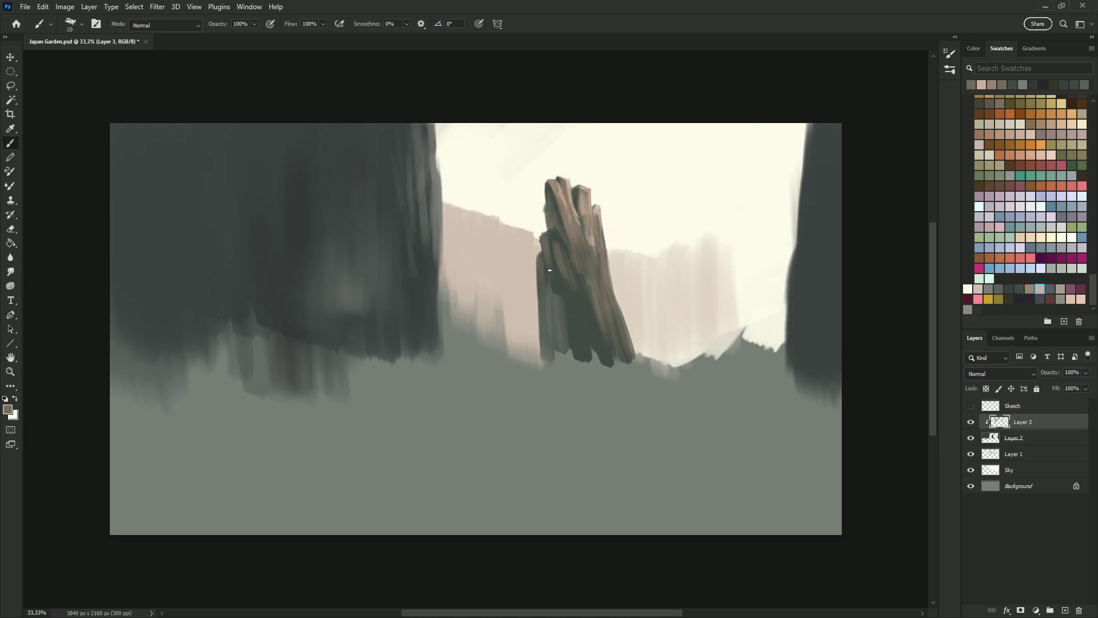
pyautogui.moveTo(568, 232); pyautogui.dragTo(553, 218)
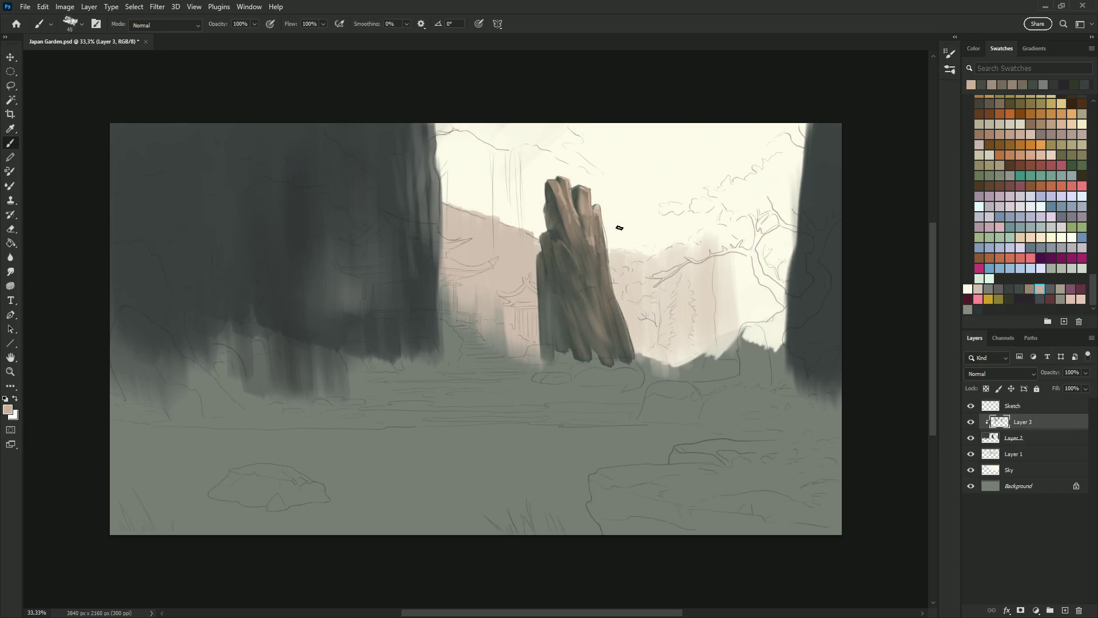
pyautogui.keyDown('alt'); pyautogui.click(577, 228); pyautogui.keyUp('alt')
pyautogui.moveTo(589, 226); pyautogui.dragTo(604, 277)
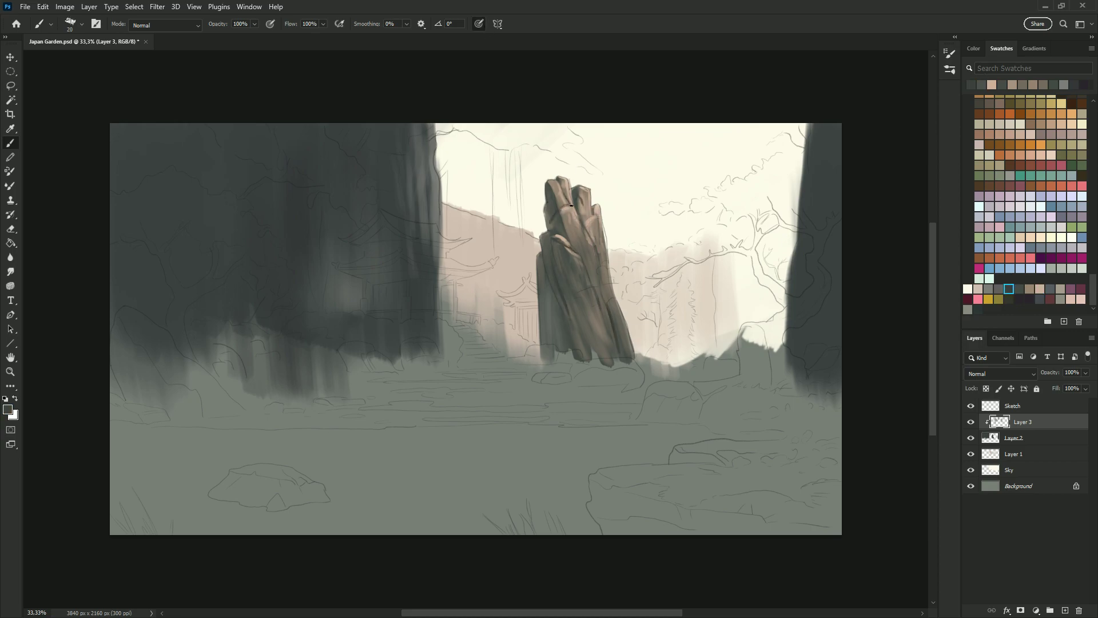
pyautogui.moveTo(578, 223)
pyautogui.mouseDown()
pyautogui.moveTo(601, 269)
pyautogui.moveTo(601, 252)
pyautogui.mouseUp()
# Switch to a smaller brush and pick pale highlight and dark grey colours for pillar detail.
pyautogui.press('[')
pyautogui.keyDown('alt'); pyautogui.click(575, 291); pyautogui.keyUp('alt')
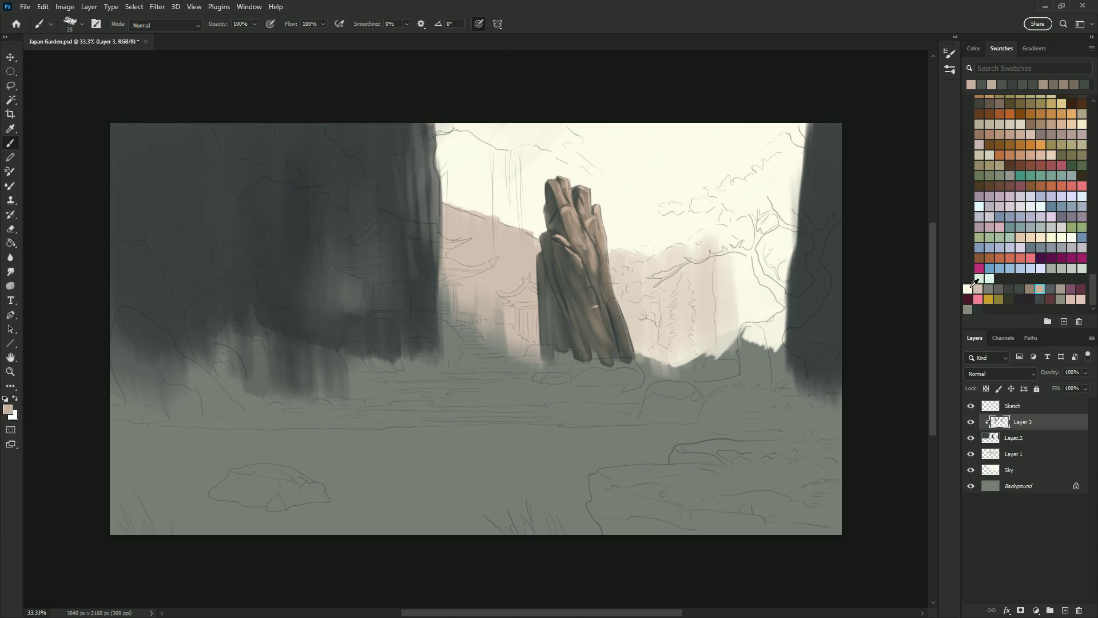
pyautogui.click(1051, 155)
pyautogui.keyDown('alt'); pyautogui.click(601, 260); pyautogui.keyUp('alt')
pyautogui.press('[')
# Add a new layer and paint dark green foliage masses left of the pillar.
pyautogui.hotkey('alt', '[')
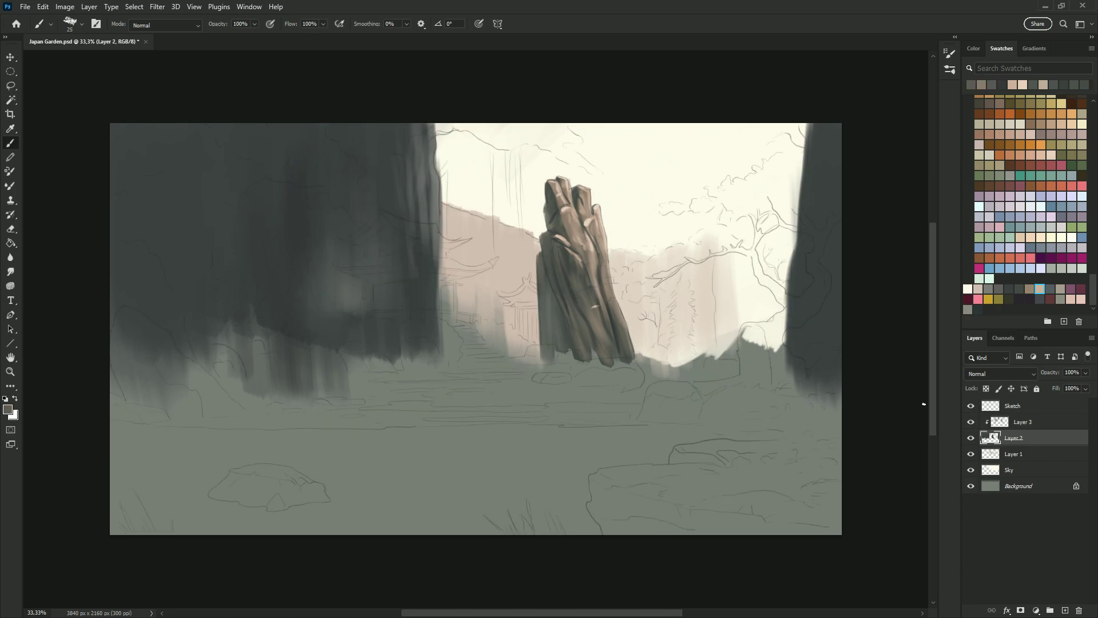
pyautogui.click(1009, 299)
pyautogui.click(1065, 611)
pyautogui.moveTo(318, 343)
pyautogui.mouseDown()
pyautogui.moveTo(335, 349)
pyautogui.moveTo(360, 330)
pyautogui.mouseUp()
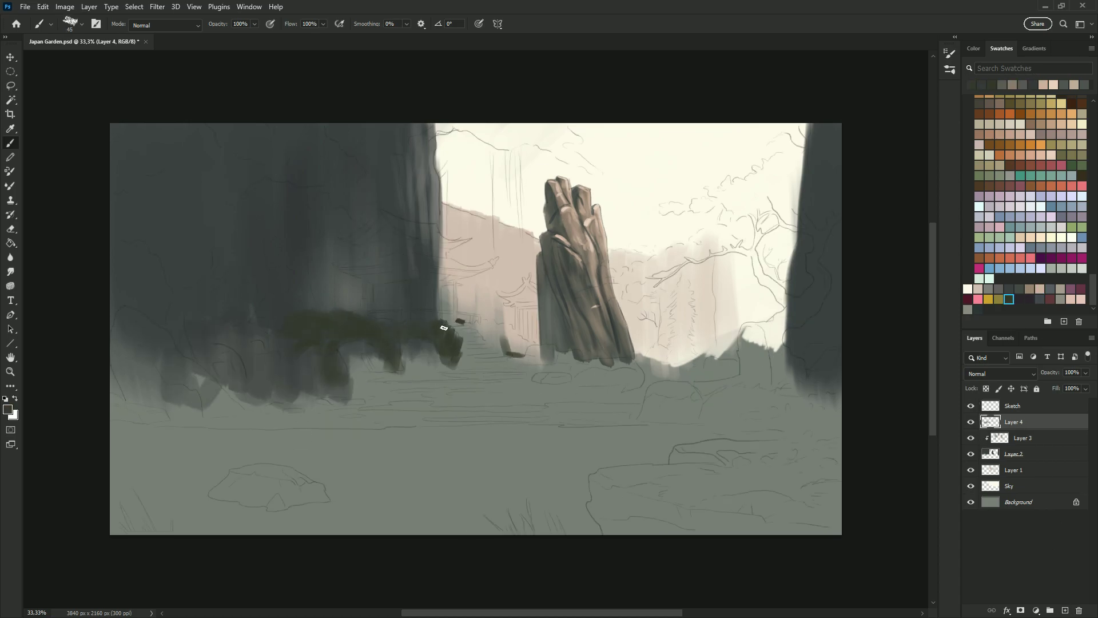
# Add olive strokes to the foliage and broad dark strokes across the ground.
pyautogui.click(998, 299)
pyautogui.moveTo(418, 322)
pyautogui.mouseDown()
pyautogui.moveTo(403, 324)
pyautogui.moveTo(443, 325)
pyautogui.moveTo(399, 338)
pyautogui.mouseUp()
pyautogui.click(970, 405)
pyautogui.click(1020, 299)
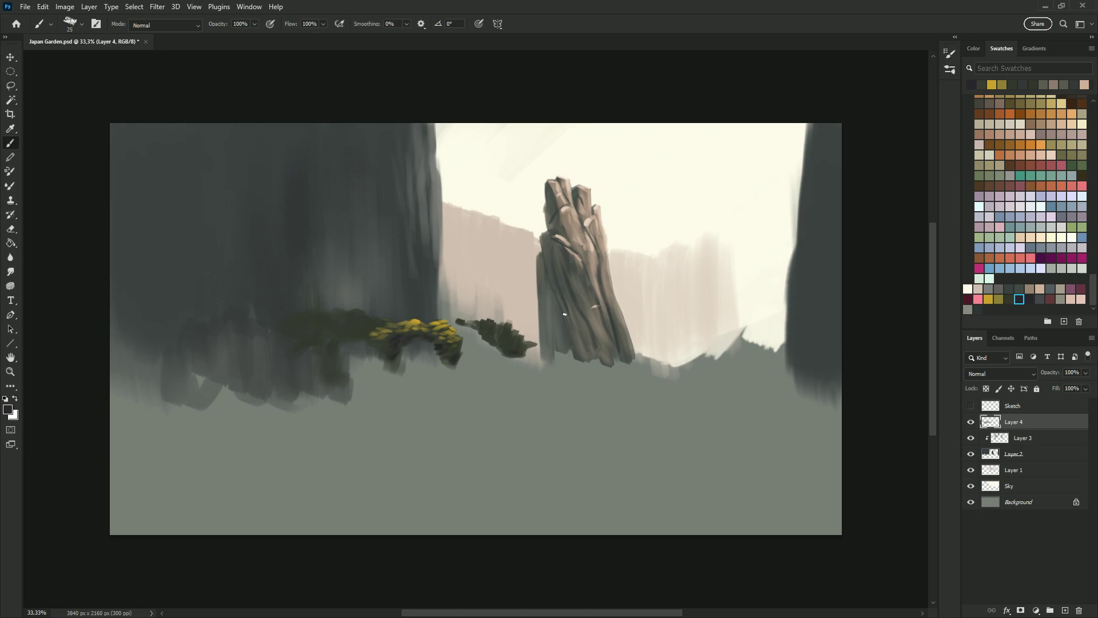
pyautogui.click(970, 406)
pyautogui.press(']')
pyautogui.press(']')
pyautogui.press(']')
pyautogui.moveTo(633, 398)
pyautogui.mouseDown()
pyautogui.moveTo(448, 388)
pyautogui.moveTo(495, 411)
pyautogui.moveTo(373, 414)
pyautogui.moveTo(237, 387)
pyautogui.mouseUp()
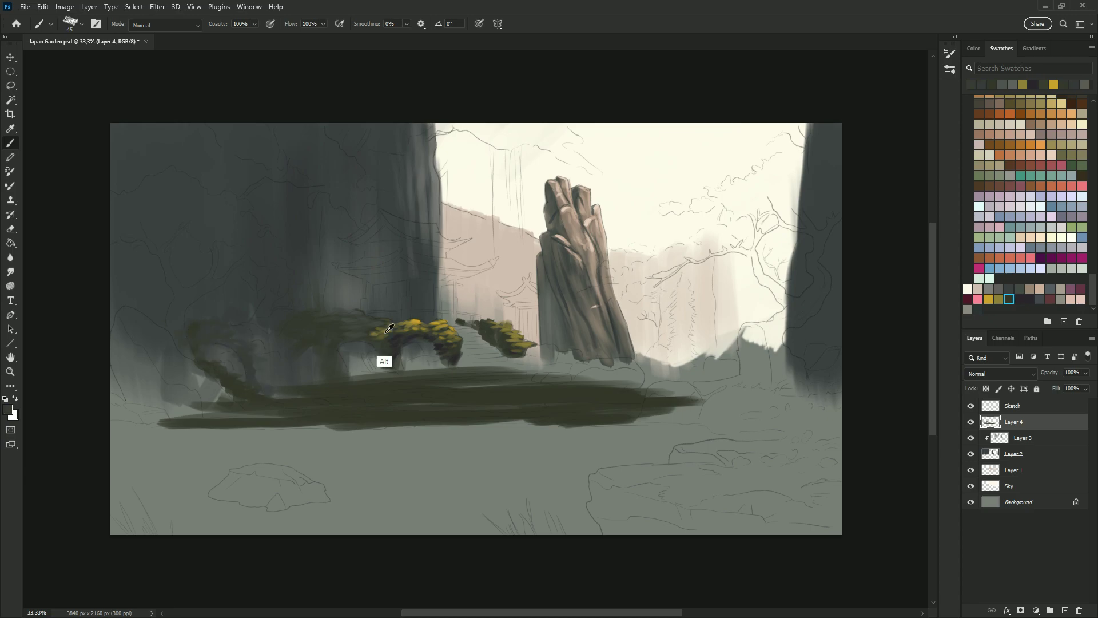
# Cover the dark ground with sampled olive moss and a pinkish lower-left edge.
pyautogui.keyDown('alt'); pyautogui.click(389, 328); pyautogui.keyUp('alt')
pyautogui.moveTo(346, 387); pyautogui.dragTo(559, 366)
pyautogui.moveTo(414, 394)
pyautogui.mouseDown()
pyautogui.moveTo(576, 387)
pyautogui.moveTo(574, 413)
pyautogui.moveTo(326, 397)
pyautogui.moveTo(525, 382)
pyautogui.moveTo(534, 358)
pyautogui.moveTo(561, 420)
pyautogui.mouseUp()
pyautogui.press(']')
pyautogui.press(']')
pyautogui.press(']')
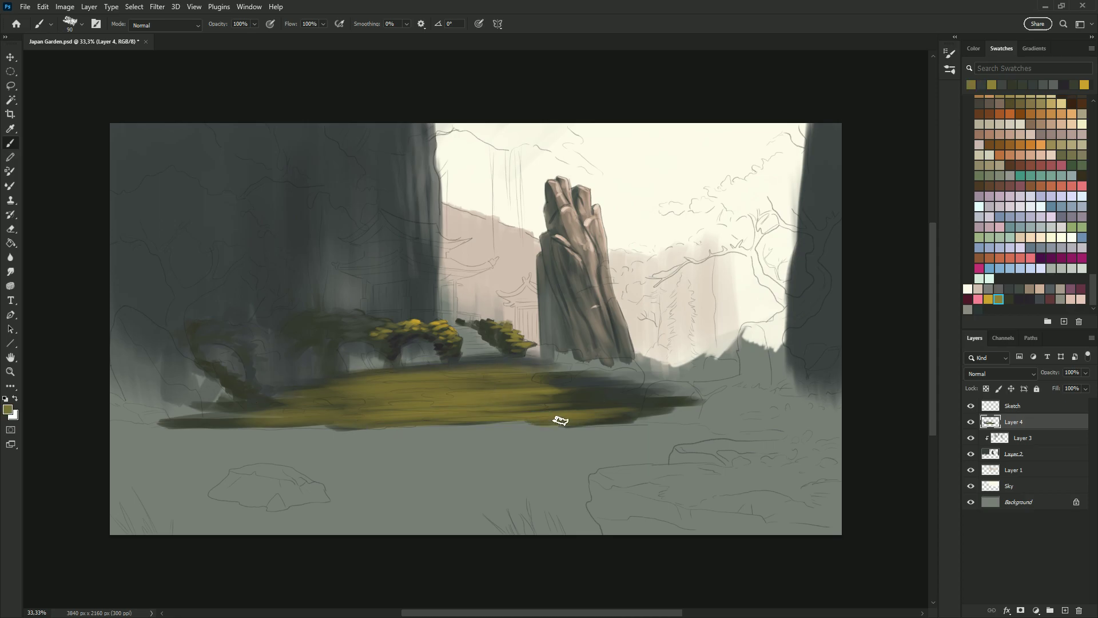
pyautogui.moveTo(343, 423)
pyautogui.mouseDown()
pyautogui.moveTo(358, 431)
pyautogui.moveTo(306, 412)
pyautogui.moveTo(350, 426)
pyautogui.mouseUp()
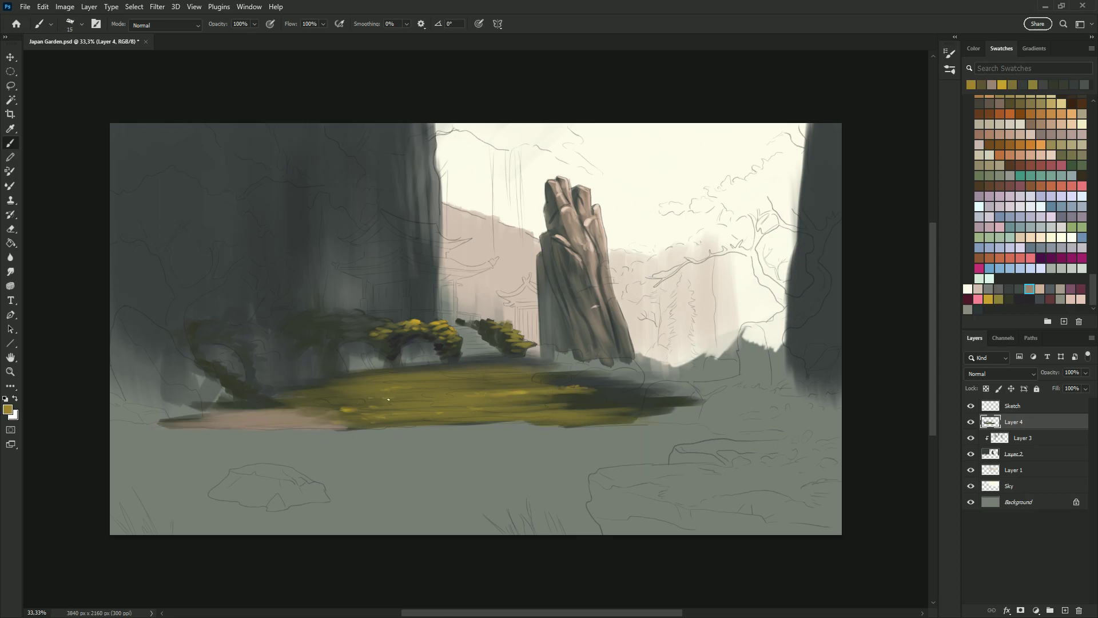
# On a new layer, paint dark foreground shapes and reflections plus a pale pink stroke.
pyautogui.keyDown('alt'); pyautogui.click(577, 368); pyautogui.keyUp('alt')
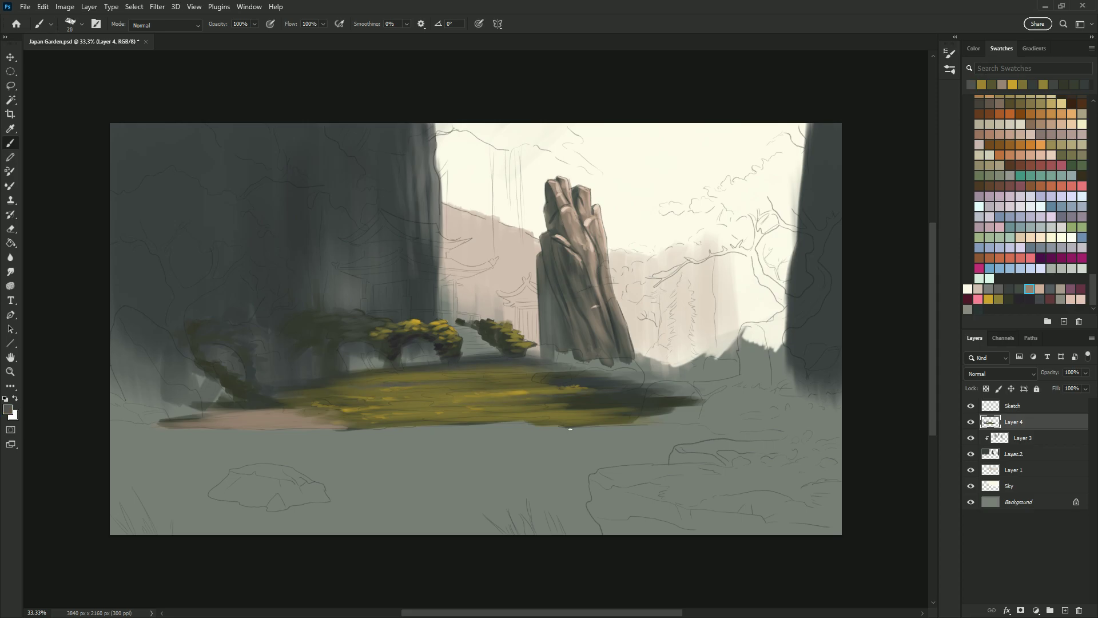
pyautogui.keyDown('ctrl'); pyautogui.click(1065, 610); pyautogui.keyUp('ctrl')
pyautogui.moveTo(117, 423)
pyautogui.mouseDown()
pyautogui.moveTo(134, 441)
pyautogui.moveTo(498, 466)
pyautogui.mouseUp()
pyautogui.moveTo(579, 478)
pyautogui.mouseDown()
pyautogui.moveTo(586, 452)
pyautogui.moveTo(630, 516)
pyautogui.mouseUp()
pyautogui.moveTo(664, 435); pyautogui.dragTo(800, 426)
pyautogui.moveTo(405, 434); pyautogui.dragTo(293, 437)
pyautogui.keyDown('alt'); pyautogui.click(205, 423); pyautogui.keyUp('alt')
pyautogui.press(']')
pyautogui.press(']')
pyautogui.press(']')
pyautogui.moveTo(343, 527)
pyautogui.mouseDown()
pyautogui.moveTo(539, 493)
pyautogui.moveTo(451, 488)
pyautogui.mouseUp()
# Fill the pond with broad pink and grey water strokes.
pyautogui.press(']')
pyautogui.press(']')
pyautogui.keyDown('alt'); pyautogui.click(399, 449); pyautogui.keyUp('alt')
pyautogui.moveTo(399, 448); pyautogui.dragTo(442, 509)
pyautogui.moveTo(372, 500); pyautogui.dragTo(400, 498)
pyautogui.keyDown('alt'); pyautogui.click(441, 481); pyautogui.keyUp('alt')
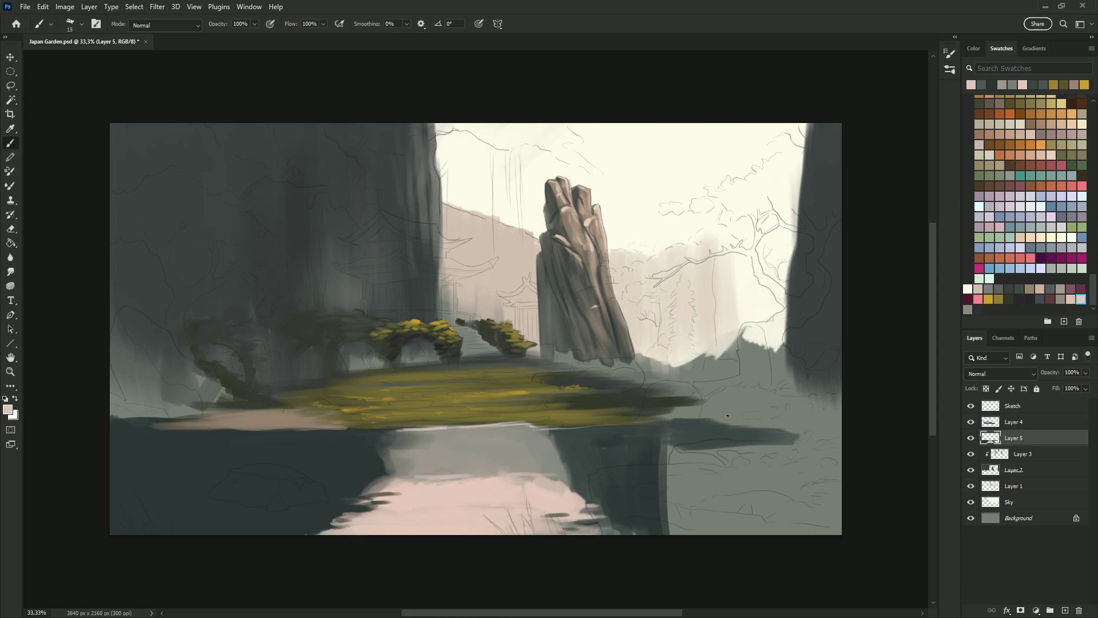
# On new Layer 6, paint dark rocks in the lower-left water and corner.
pyautogui.click(1030, 299)
pyautogui.click(1014, 422)
pyautogui.click(1065, 610)
pyautogui.press(']')
pyautogui.press(']')
pyautogui.press(']')
pyautogui.moveTo(229, 476); pyautogui.dragTo(242, 501)
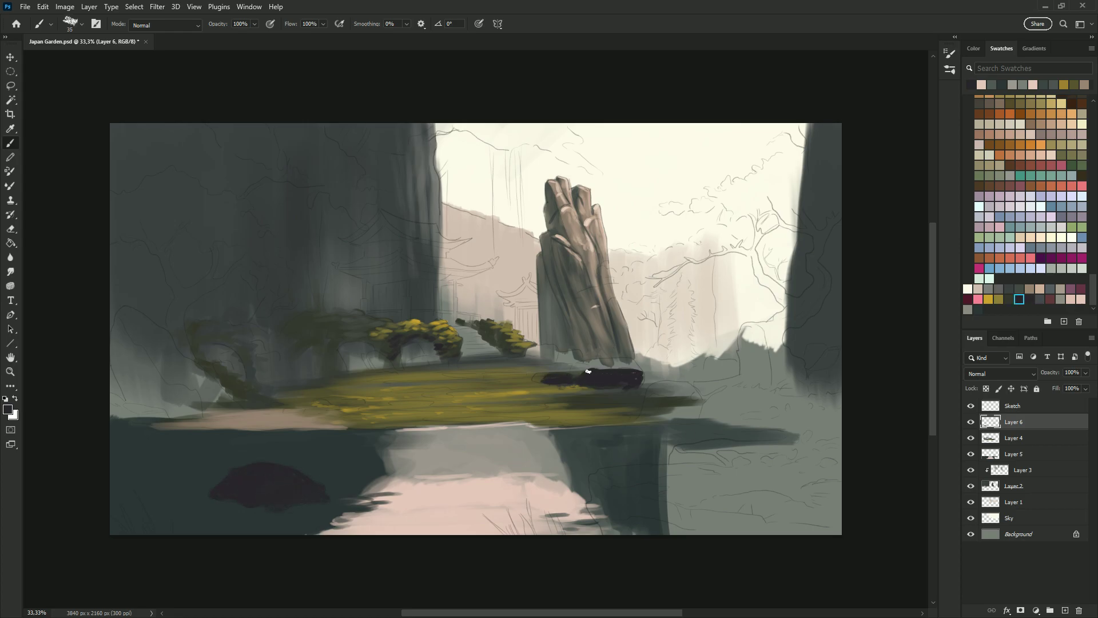
pyautogui.press(']')
pyautogui.press(']')
pyautogui.moveTo(166, 366)
pyautogui.mouseDown()
pyautogui.moveTo(123, 414)
pyautogui.moveTo(240, 404)
pyautogui.mouseUp()
pyautogui.moveTo(123, 312)
pyautogui.mouseDown()
pyautogui.moveTo(200, 372)
pyautogui.moveTo(122, 341)
pyautogui.mouseUp()
pyautogui.press(']')
pyautogui.press(']')
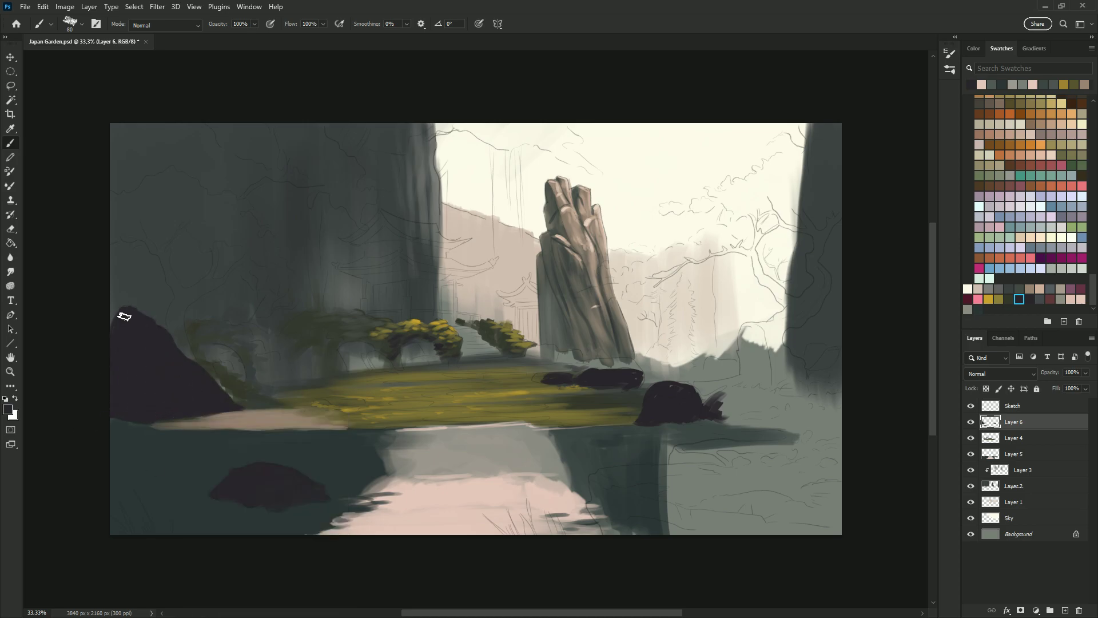
# Pick greyish-brown stone colours and paint dark purple strokes into the pond.
pyautogui.click(1050, 299)
pyautogui.press('[')
pyautogui.press('[')
pyautogui.press('[')
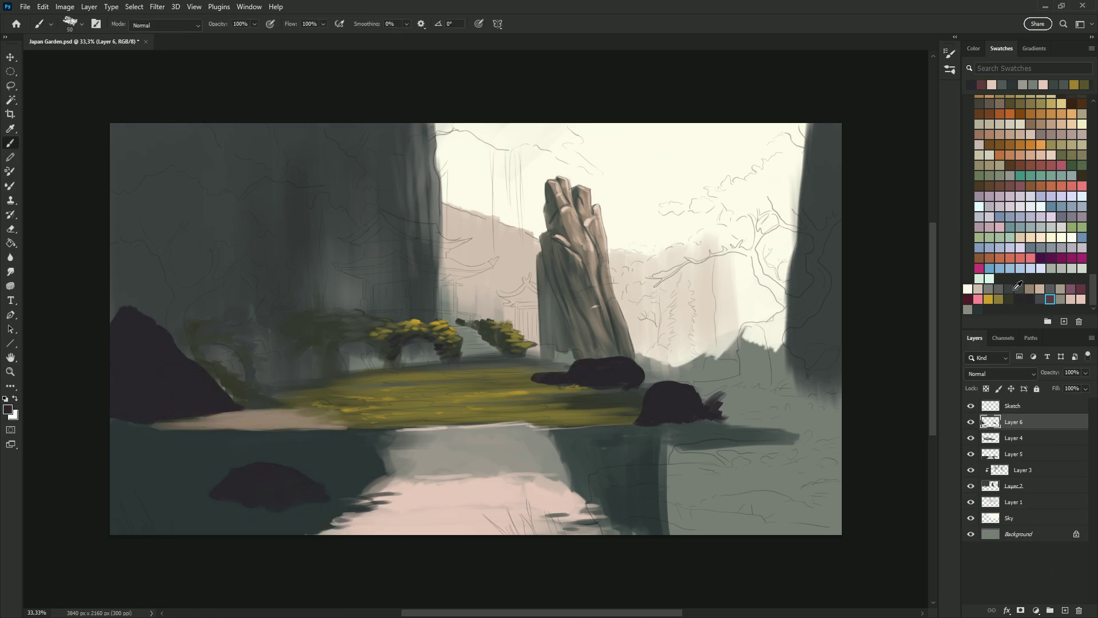
pyautogui.click(1016, 289)
pyautogui.press('F6')
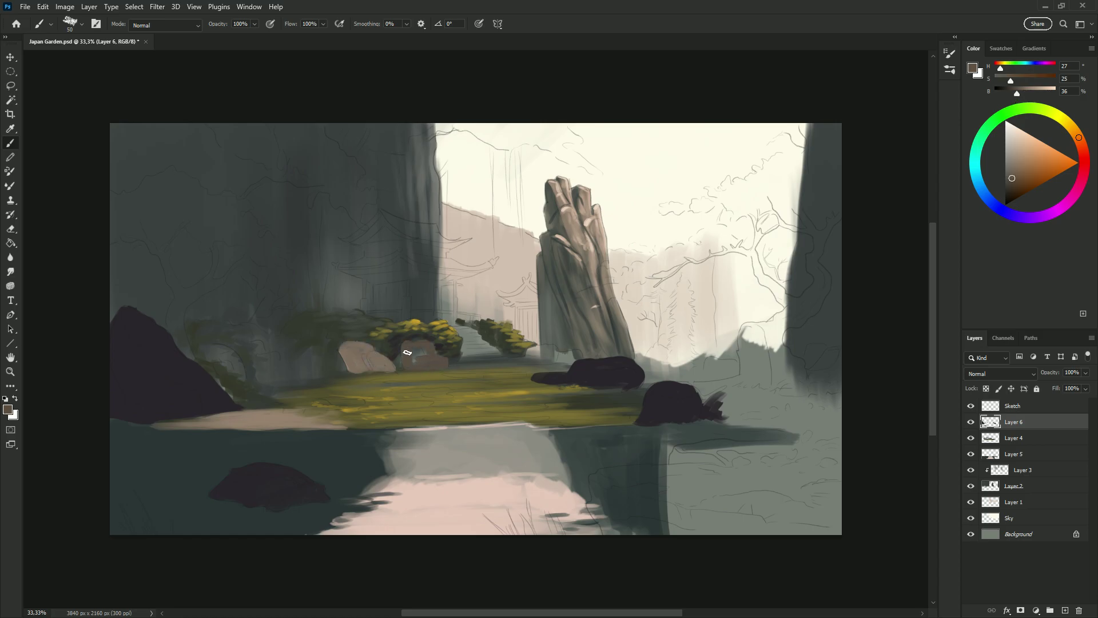
pyautogui.keyDown('alt'); pyautogui.click(368, 370); pyautogui.keyUp('alt')
pyautogui.press('[')
pyautogui.press('[')
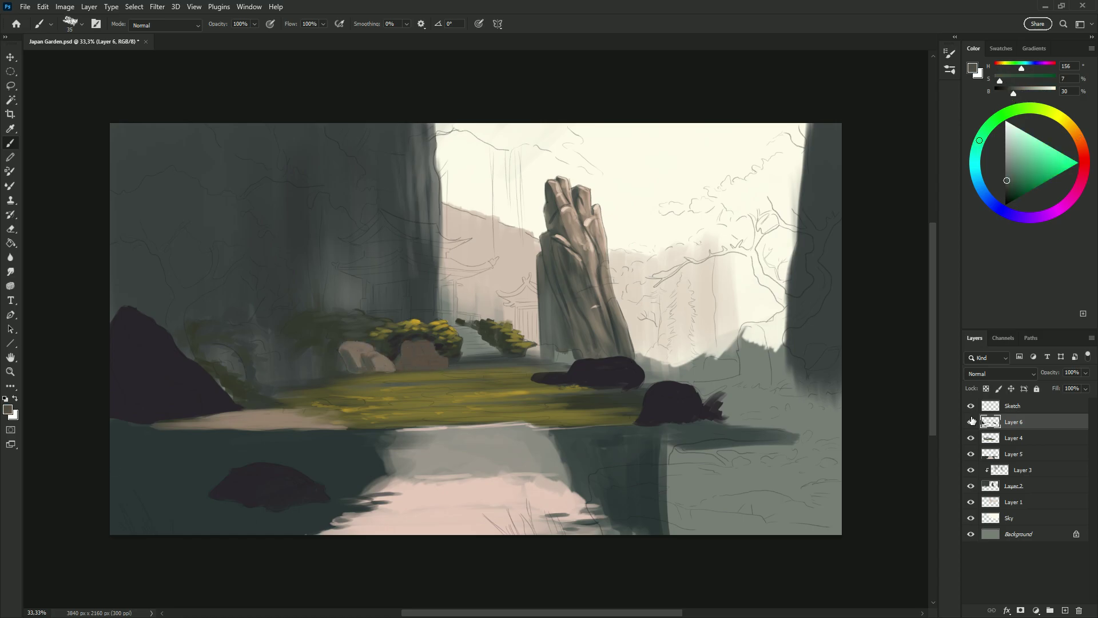
pyautogui.keyDown('alt'); pyautogui.click(675, 409); pyautogui.keyUp('alt')
pyautogui.moveTo(673, 451); pyautogui.dragTo(724, 462)
pyautogui.moveTo(589, 503); pyautogui.dragTo(608, 533)
# Lasso two rock shapes near the right rock and fill them dark purple.
pyautogui.press('l')
pyautogui.moveTo(741, 444); pyautogui.dragTo(608, 473)
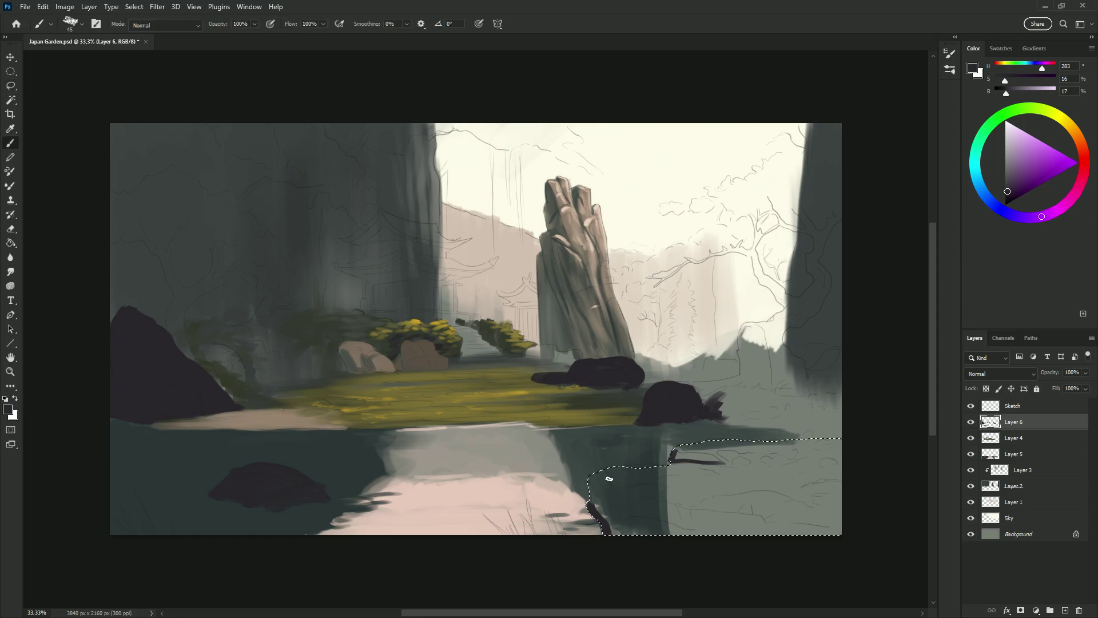
pyautogui.hotkey('alt', 'BackSpace')
pyautogui.moveTo(743, 379); pyautogui.dragTo(709, 388)
pyautogui.moveTo(742, 428); pyautogui.dragTo(780, 422)
pyautogui.hotkey('alt', 'BackSpace')
pyautogui.hotkey('ctrl', 'd')
# Pick a dark grey-green, return to Layer 2 with the brush, and add a trees layer.
pyautogui.keyDown('alt'); pyautogui.click(245, 411); pyautogui.keyUp('alt')
pyautogui.keyDown('ctrl'); pyautogui.click(246, 385); pyautogui.keyUp('ctrl')
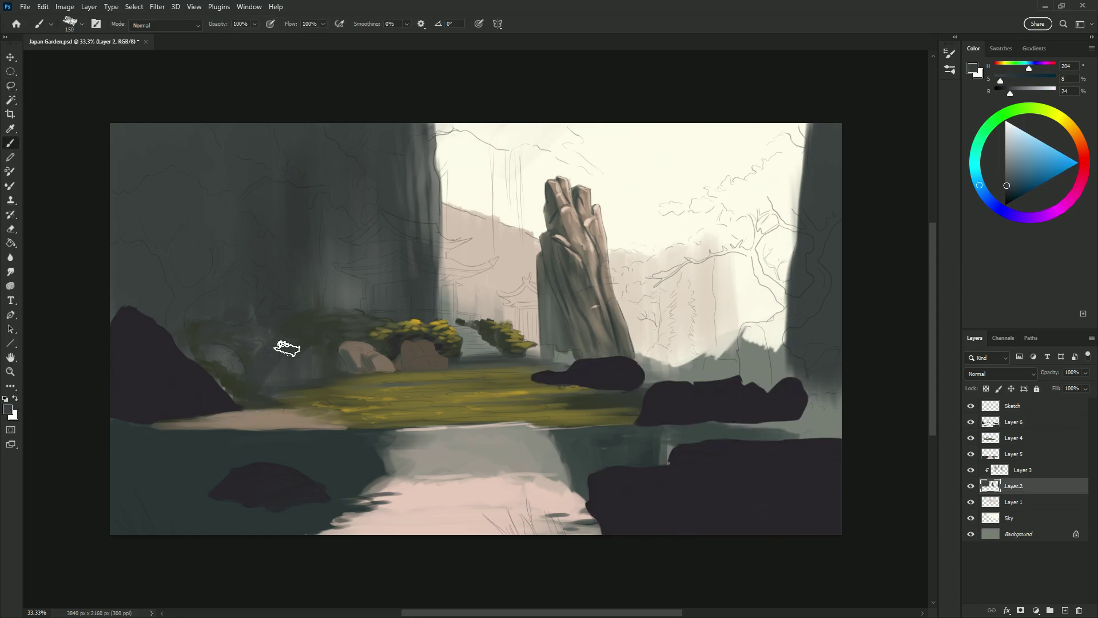
pyautogui.press('b')
pyautogui.click(1029, 298)
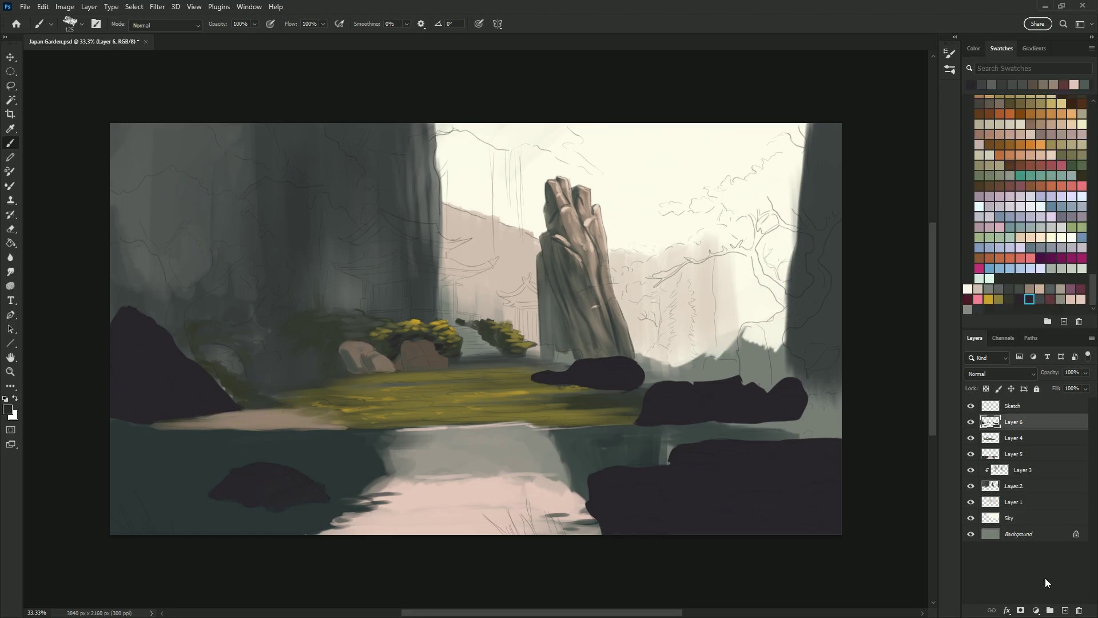
# Lasso and fill dark silhouettes of the right tree and the left cliff tree.
pyautogui.hotkey('ctrl', 'shift', 'alt', 'n')
pyautogui.press('l')
pyautogui.moveTo(739, 382); pyautogui.dragTo(782, 307)
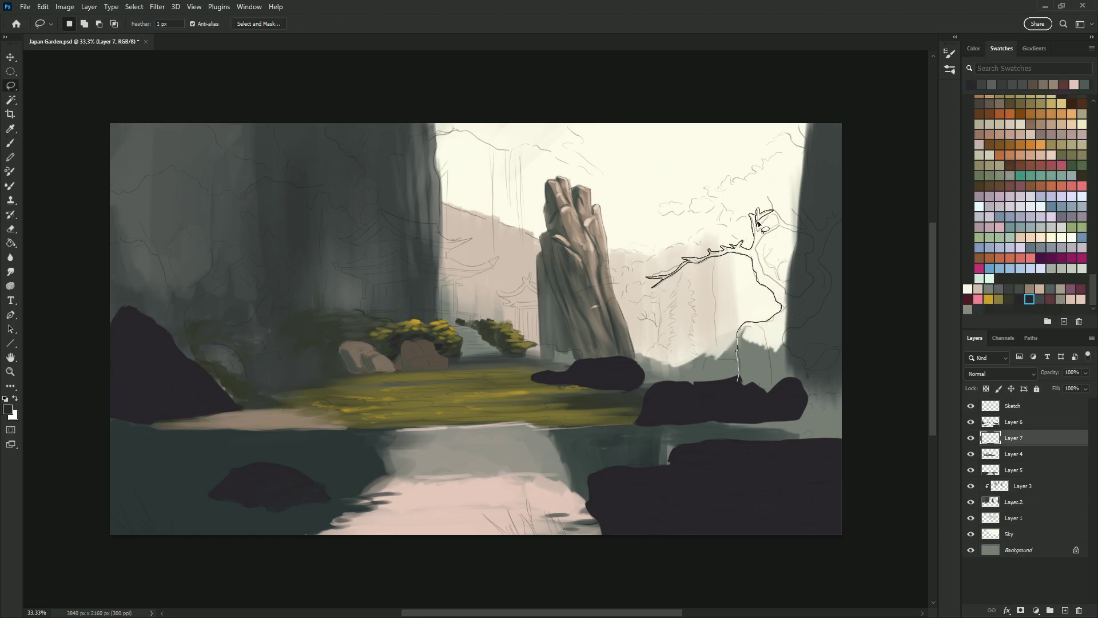
pyautogui.moveTo(808, 405); pyautogui.dragTo(804, 407)
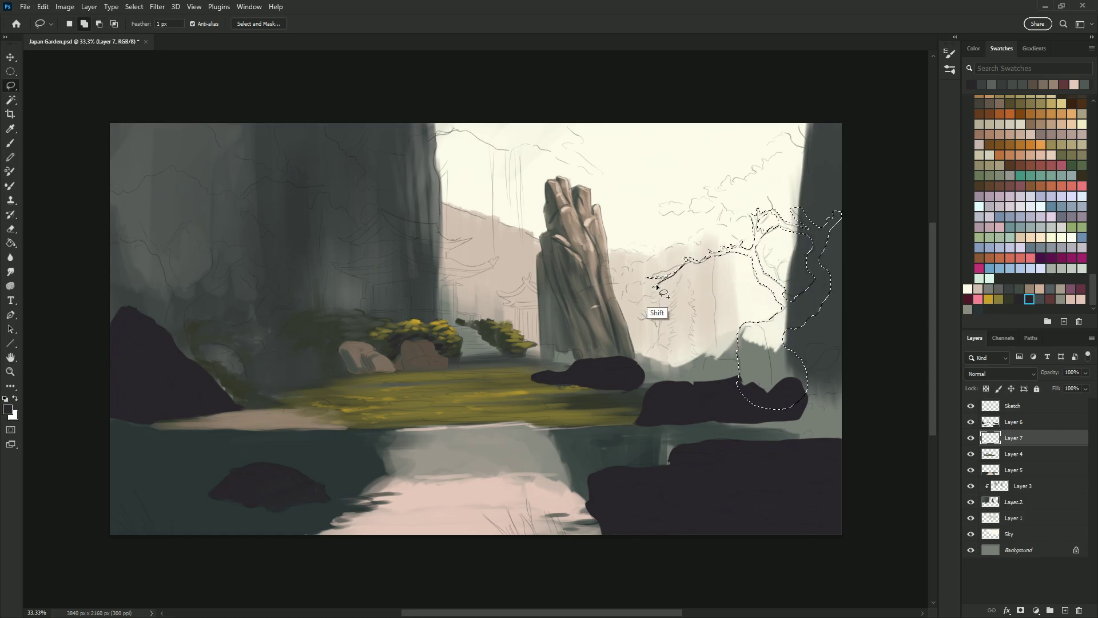
pyautogui.moveTo(713, 258); pyautogui.dragTo(649, 283)
pyautogui.hotkey('alt', 'BackSpace')
pyautogui.hotkey('ctrl', 'd')
pyautogui.moveTo(200, 366)
pyautogui.mouseDown()
pyautogui.moveTo(220, 275)
pyautogui.moveTo(197, 363)
pyautogui.mouseUp()
pyautogui.hotkey('alt', 'BackSpace')
pyautogui.hotkey('ctrl', 'd')
# Add a new layer clipped to the trees and paint brown on the left tree's branches.
pyautogui.hotkey('ctrl', 'shift', 'alt', 'n')
pyautogui.hotkey('ctrl', 'alt', 'g')
pyautogui.press('b')
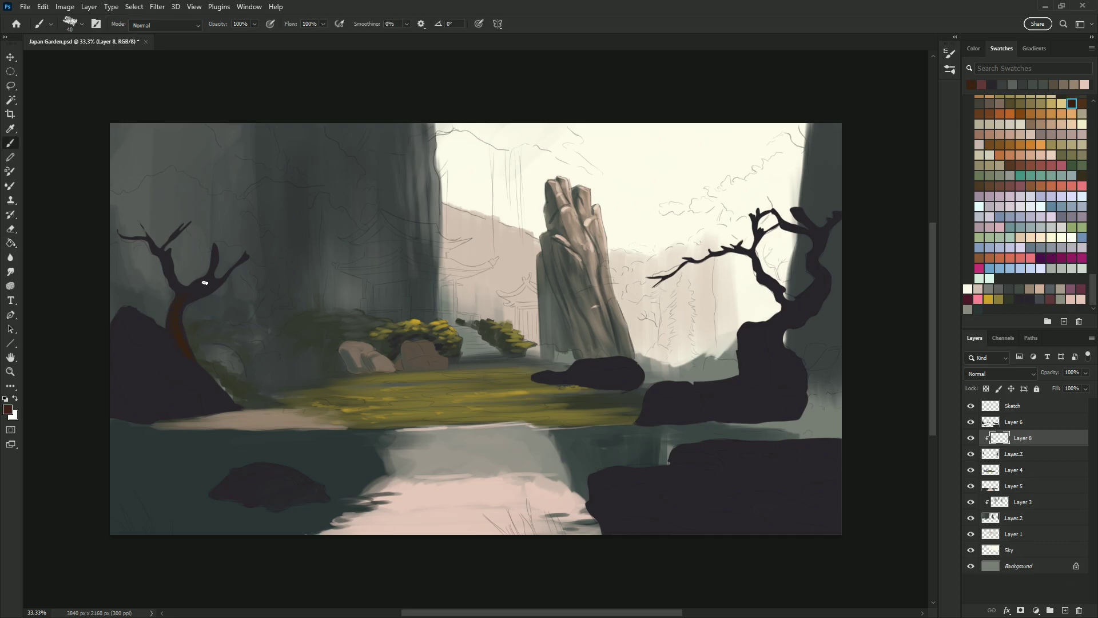
pyautogui.moveTo(209, 269); pyautogui.dragTo(243, 256)
pyautogui.press('F6')
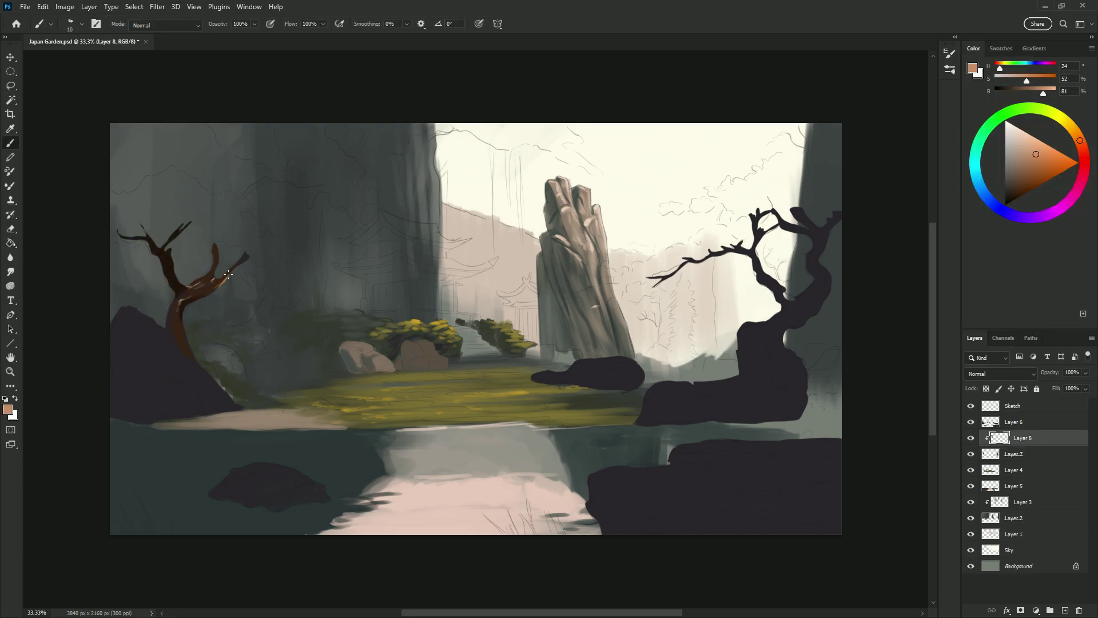
# Pick dark, very dark and mid browns while switching between silhouette and paint layers.
pyautogui.hotkey('alt', '[')
pyautogui.press('l')
pyautogui.press('b')
pyautogui.keyDown('alt'); pyautogui.click(183, 300); pyautogui.keyUp('alt')
pyautogui.hotkey('alt', ']')
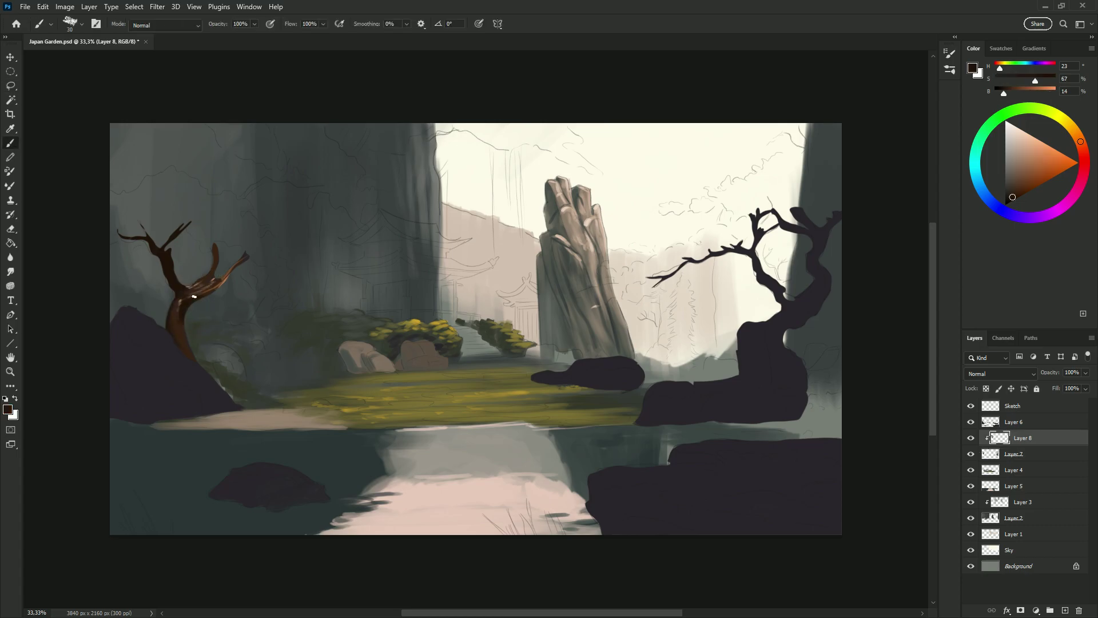
pyautogui.hotkey('alt', '[')
pyautogui.keyDown('alt'); pyautogui.click(175, 309); pyautogui.keyUp('alt')
pyautogui.hotkey('alt', ']')
pyautogui.hotkey('alt', ']')
pyautogui.keyDown('alt'); pyautogui.click(203, 291); pyautogui.keyUp('alt')
pyautogui.hotkey('alt', '[')
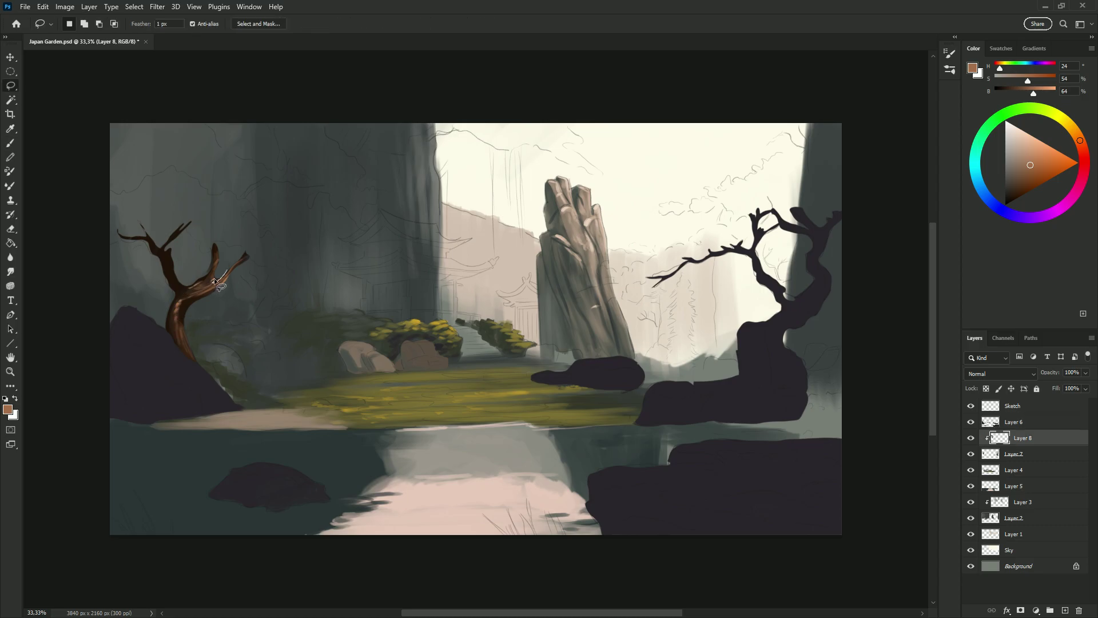
pyautogui.hotkey('alt', '[')
pyautogui.keyDown('alt'); pyautogui.click(205, 278); pyautogui.keyUp('alt')
pyautogui.hotkey('alt', ']')
# Zoom in on the right tree and paint a lighter grey patch on its trunk.
pyautogui.keyDown('alt'); pyautogui.click(190, 296); pyautogui.keyUp('alt')
pyautogui.hotkey('ctrl', ',')
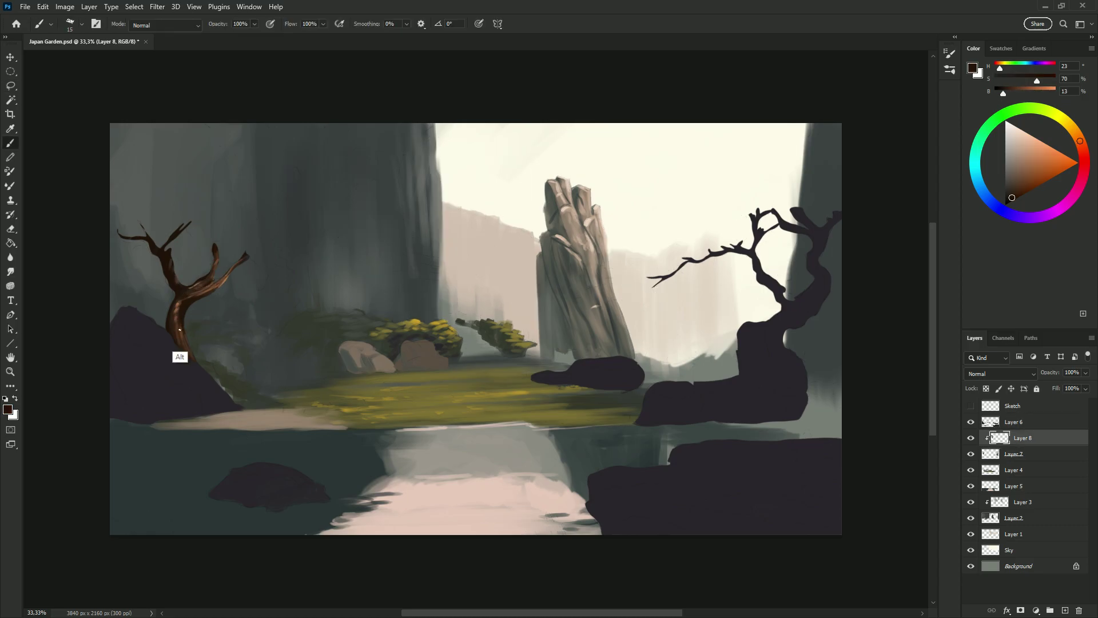
pyautogui.hotkey('ctrl', ',')
pyautogui.click(1001, 48)
pyautogui.scroll(3, 768, 358)
pyautogui.click(998, 289)
pyautogui.moveTo(718, 343); pyautogui.dragTo(743, 366)
# Erase on the silhouette layer, then paint the right tree's trunk and branches dark brown.
pyautogui.hotkey('alt', '[')
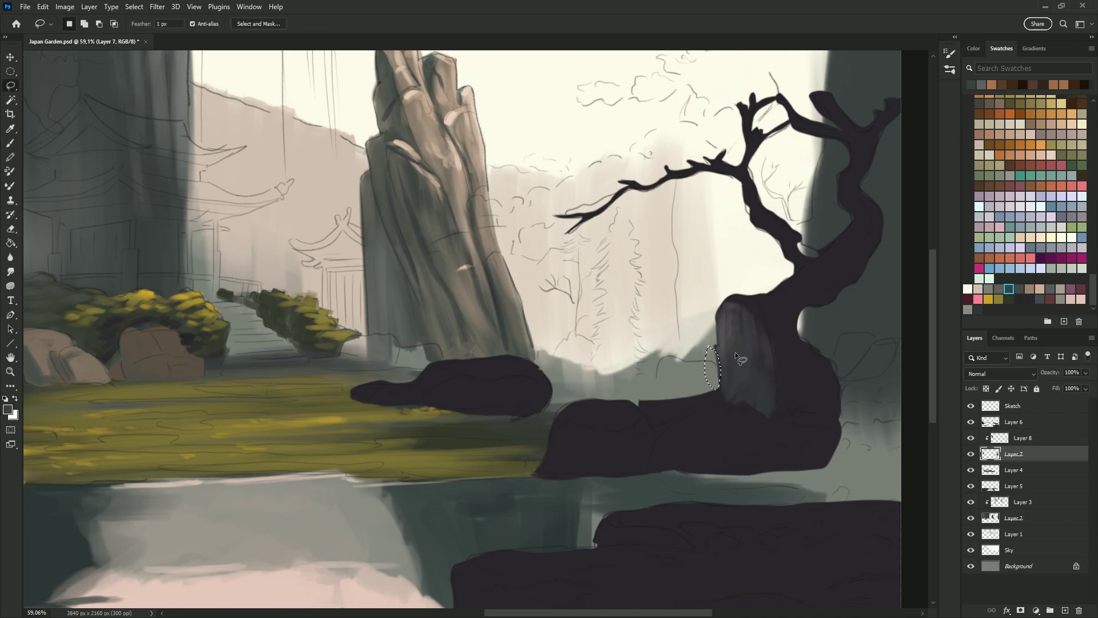
pyautogui.press('e')
pyautogui.keyDown('alt'); pyautogui.scroll(-3, 754, 372); pyautogui.keyUp('alt')
pyautogui.hotkey('alt', ']')
pyautogui.press('b')
pyautogui.moveTo(754, 395); pyautogui.dragTo(727, 365)
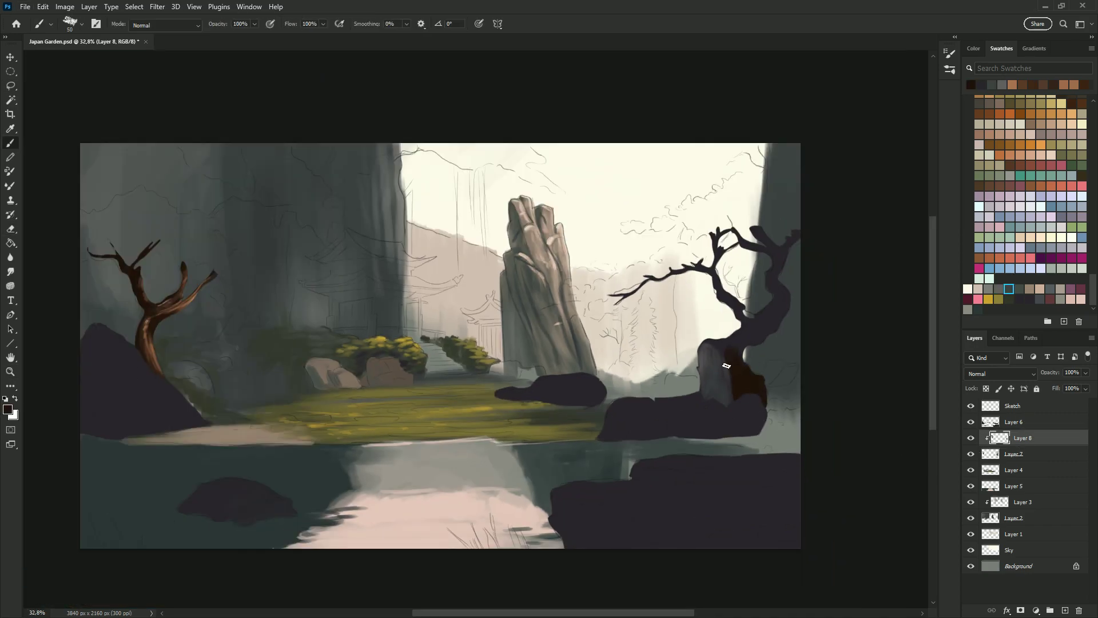
pyautogui.moveTo(805, 225)
pyautogui.mouseDown()
pyautogui.moveTo(732, 338)
pyautogui.moveTo(779, 279)
pyautogui.mouseUp()
# Hide the sketch, pick a pink paint colour, and set the brush to 500 px.
pyautogui.click(1070, 299)
pyautogui.keyDown('alt'); pyautogui.click(188, 294); pyautogui.keyUp('alt')
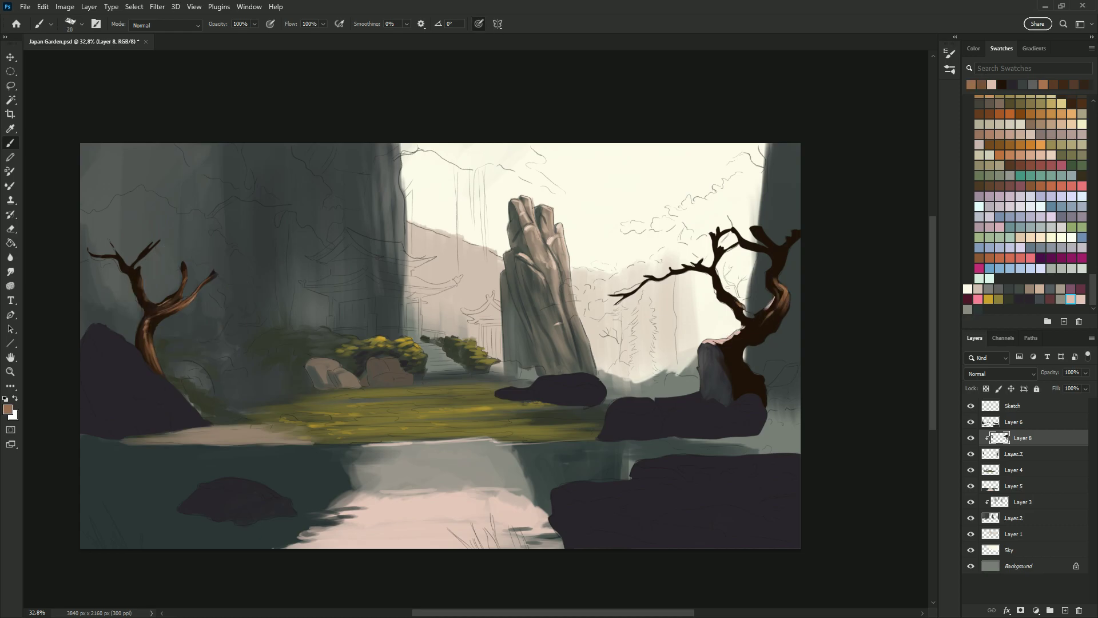
pyautogui.click(970, 406)
pyautogui.keyDown('alt'); pyautogui.click(732, 342); pyautogui.keyUp('alt')
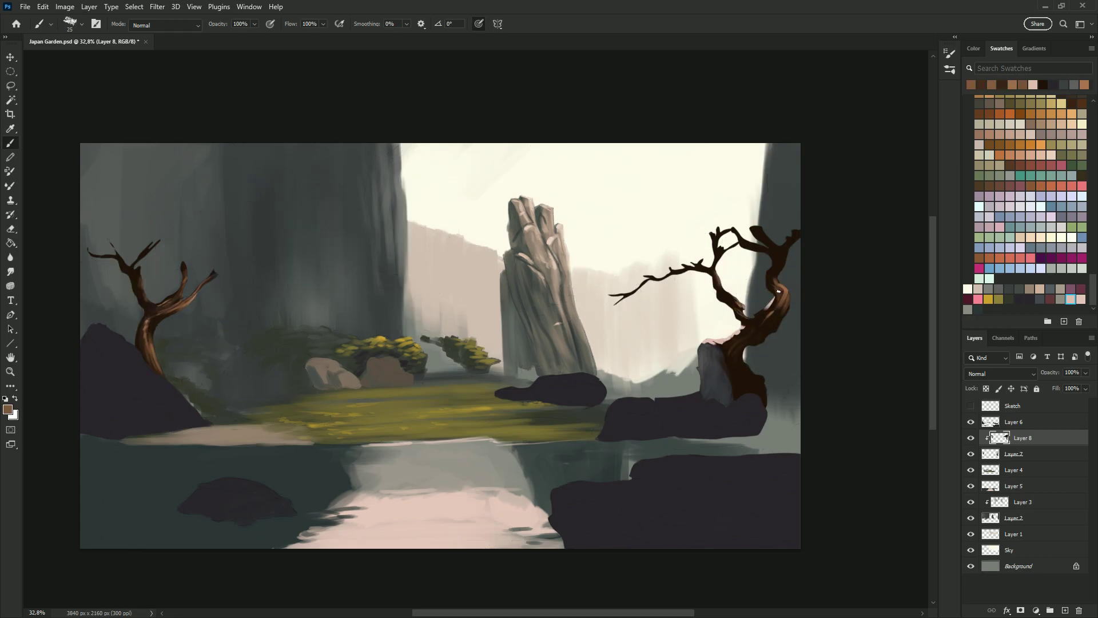
pyautogui.press('F5')
pyautogui.press('Return')
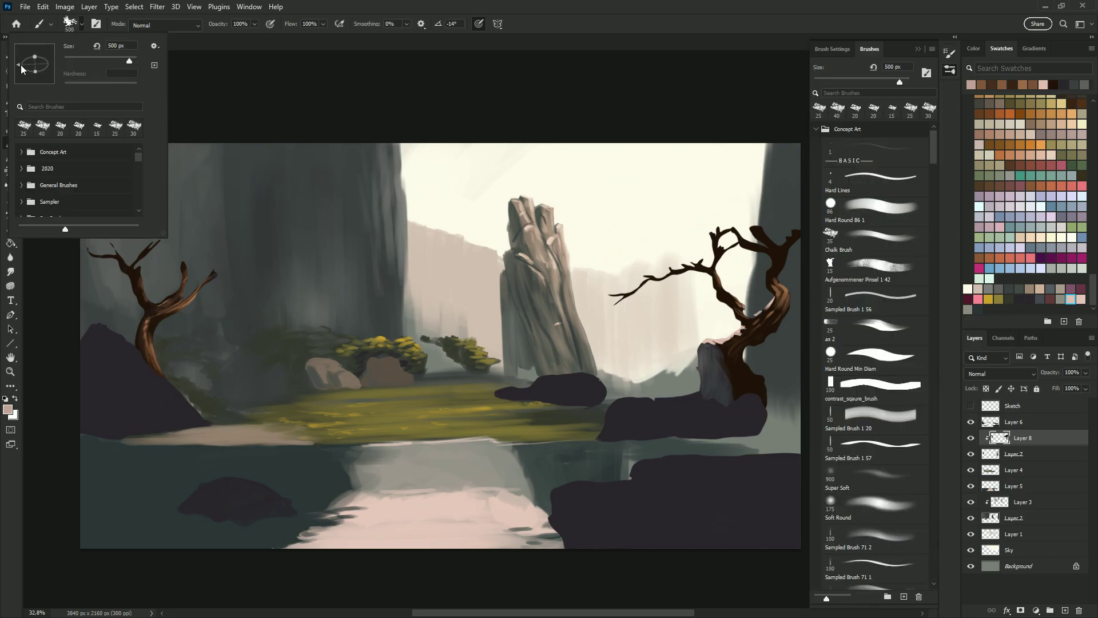
# On a new layer, paint purple-pink foliage across the right tree with a jittered 500 px brush.
pyautogui.click(1070, 289)
pyautogui.click(1065, 610)
pyautogui.click(971, 405)
pyautogui.moveTo(549, 314)
pyautogui.mouseDown()
pyautogui.moveTo(698, 258)
pyautogui.moveTo(698, 217)
pyautogui.mouseUp()
pyautogui.press('F5')
pyautogui.click(761, 97)
pyautogui.press('F5')
pyautogui.moveTo(629, 229)
pyautogui.mouseDown()
pyautogui.moveTo(795, 177)
pyautogui.moveTo(704, 198)
pyautogui.mouseUp()
pyautogui.press(']')
pyautogui.press(']')
pyautogui.press(']')
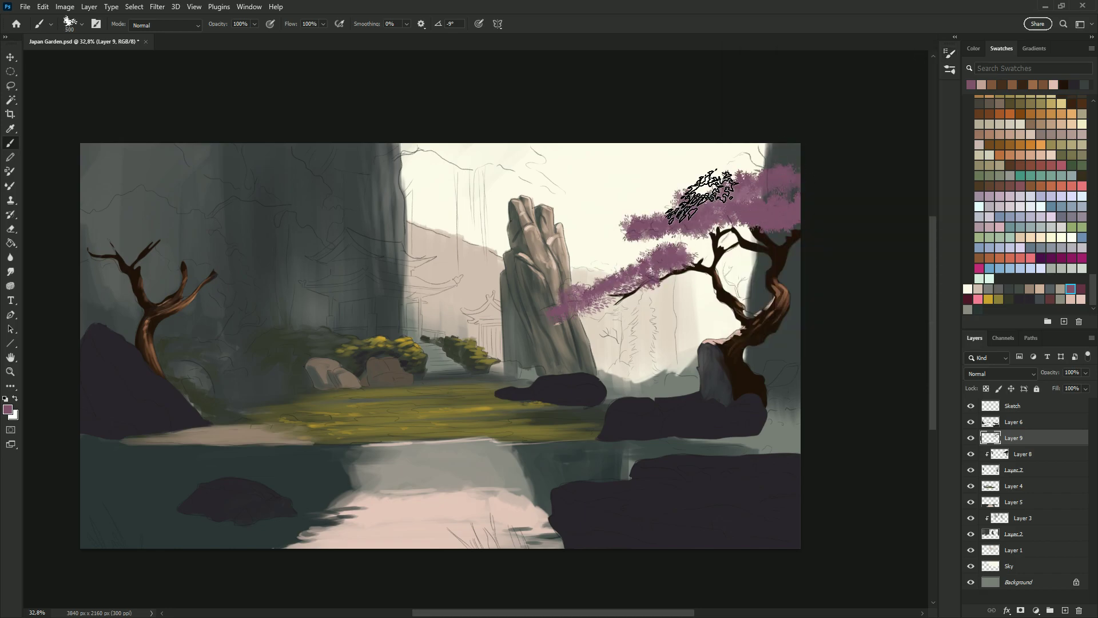
pyautogui.press('[')
pyautogui.press('[')
pyautogui.press('[')
# Paint crimson foliage on the left tree and mauve foliage on the right tree's upper crown.
pyautogui.click(967, 299)
pyautogui.moveTo(86, 246)
pyautogui.mouseDown()
pyautogui.moveTo(183, 237)
pyautogui.moveTo(110, 221)
pyautogui.moveTo(289, 183)
pyautogui.moveTo(331, 188)
pyautogui.mouseUp()
pyautogui.press(']')
pyautogui.press(']')
pyautogui.press(']')
pyautogui.press('F5')
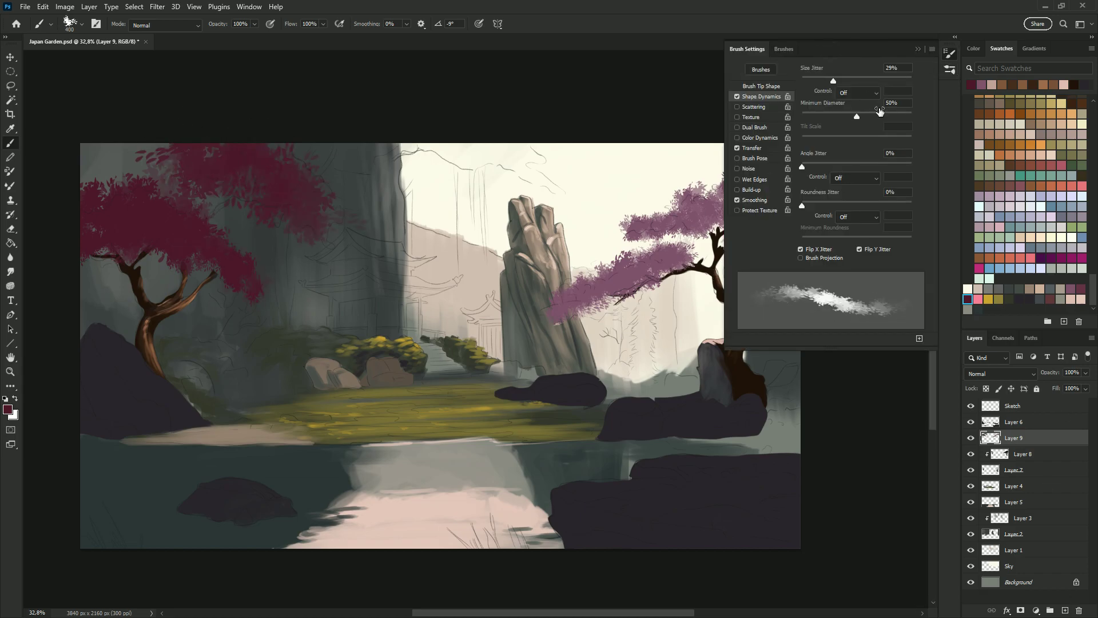
pyautogui.press('F5')
pyautogui.keyDown('alt'); pyautogui.click(600, 280); pyautogui.keyUp('alt')
pyautogui.press('[')
pyautogui.press('[')
pyautogui.moveTo(635, 223); pyautogui.dragTo(798, 166)
# Paint pink blossoms along the right tree's lower branch on Layer 9.
pyautogui.moveTo(498, 360); pyautogui.dragTo(715, 243)
pyautogui.moveTo(549, 309); pyautogui.dragTo(686, 275)
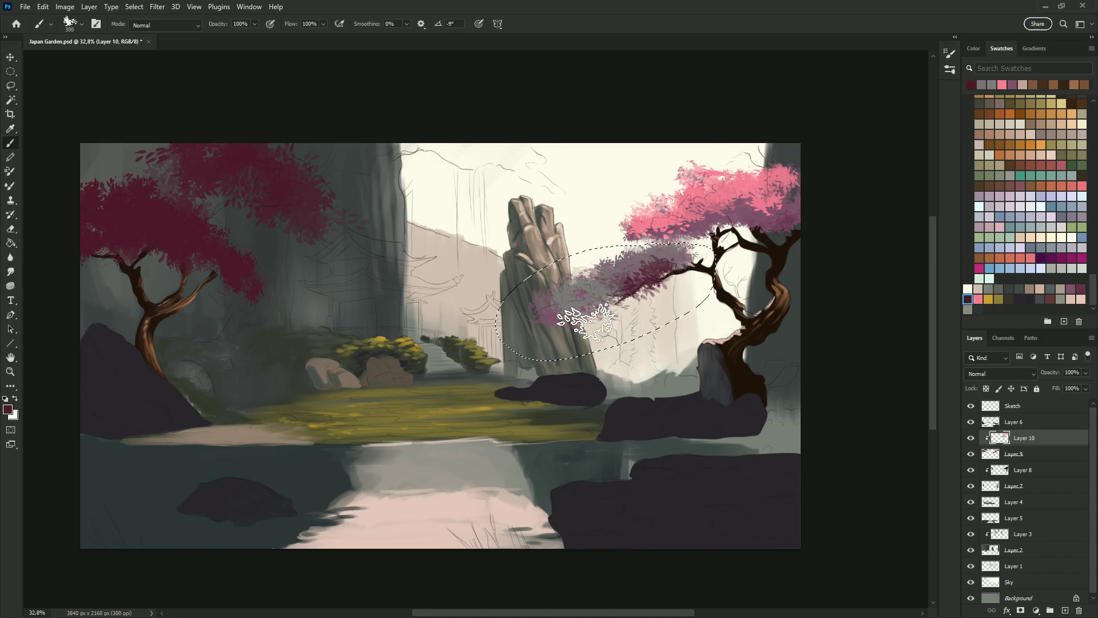
pyautogui.hotkey('ctrl', 'z')
pyautogui.hotkey('ctrl', 'z')
pyautogui.hotkey('alt', '[')
pyautogui.press('l')
pyautogui.press('b')
pyautogui.hotkey('ctrl', 'd')
pyautogui.moveTo(541, 318); pyautogui.dragTo(657, 260)
pyautogui.moveTo(572, 298); pyautogui.dragTo(709, 238)
pyautogui.moveTo(606, 261); pyautogui.dragTo(675, 226)
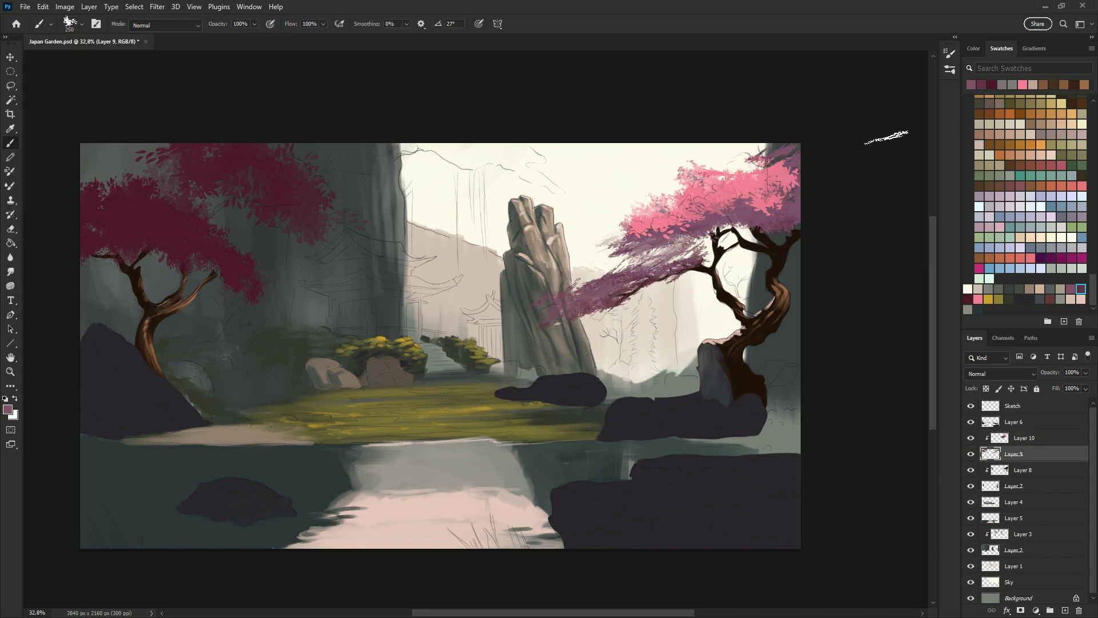
# On Layer 10, paint lighter pink blossoms and mauve shading across the left tree's crown.
pyautogui.hotkey('alt', ']')
pyautogui.keyDown('alt'); pyautogui.click(678, 263); pyautogui.keyUp('alt')
pyautogui.moveTo(515, 286); pyautogui.dragTo(654, 270)
pyautogui.moveTo(343, 223)
pyautogui.mouseDown()
pyautogui.moveTo(395, 275)
pyautogui.moveTo(286, 171)
pyautogui.moveTo(303, 172)
pyautogui.mouseUp()
pyautogui.moveTo(354, 137); pyautogui.dragTo(480, 194)
pyautogui.moveTo(228, 189); pyautogui.dragTo(297, 166)
pyautogui.moveTo(297, 143); pyautogui.dragTo(377, 137)
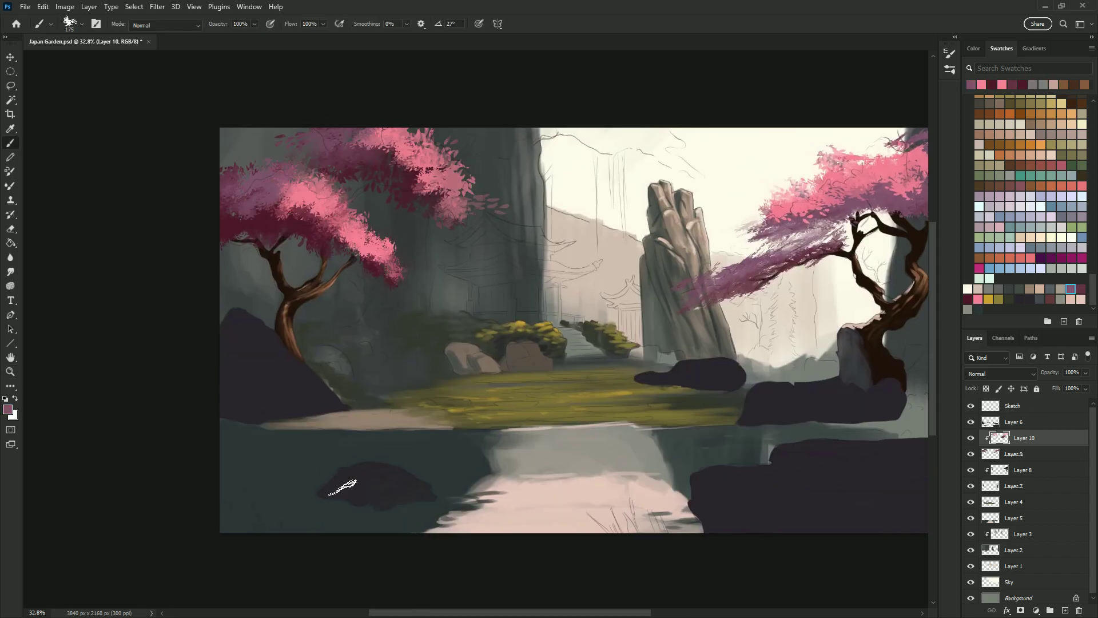
# Move Layers 8 and 7 above the foliage and set up a pink 35 px chalk brush.
pyautogui.hotkey('alt', '[')
pyautogui.hotkey('ctrl', '[')
pyautogui.keyDown('alt'); pyautogui.click(326, 235); pyautogui.keyUp('alt')
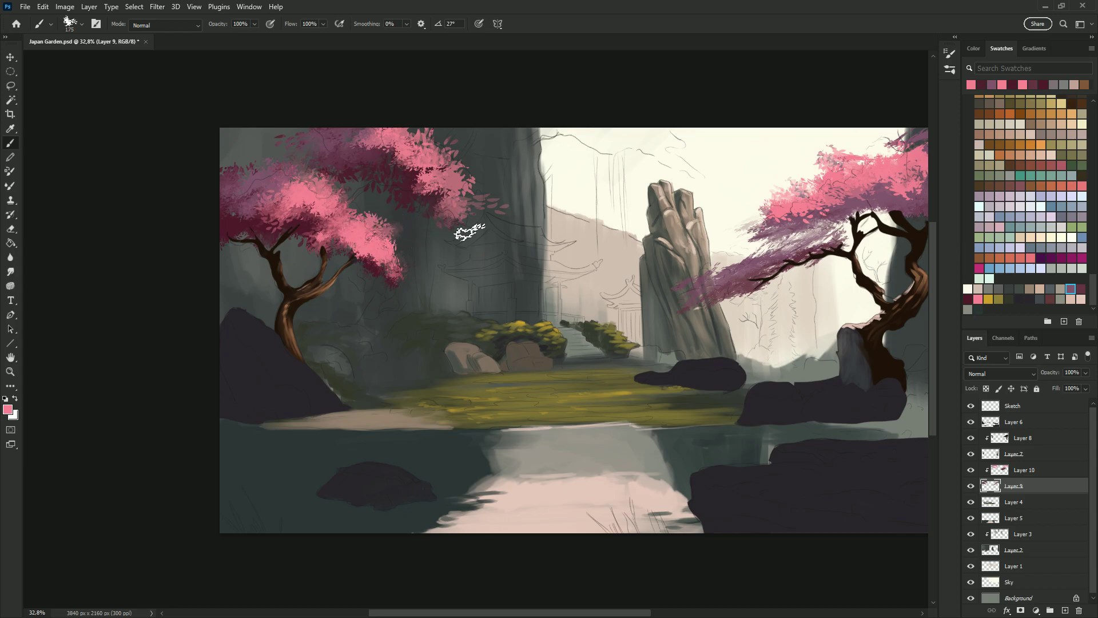
pyautogui.press('.')
pyautogui.press('Escape')
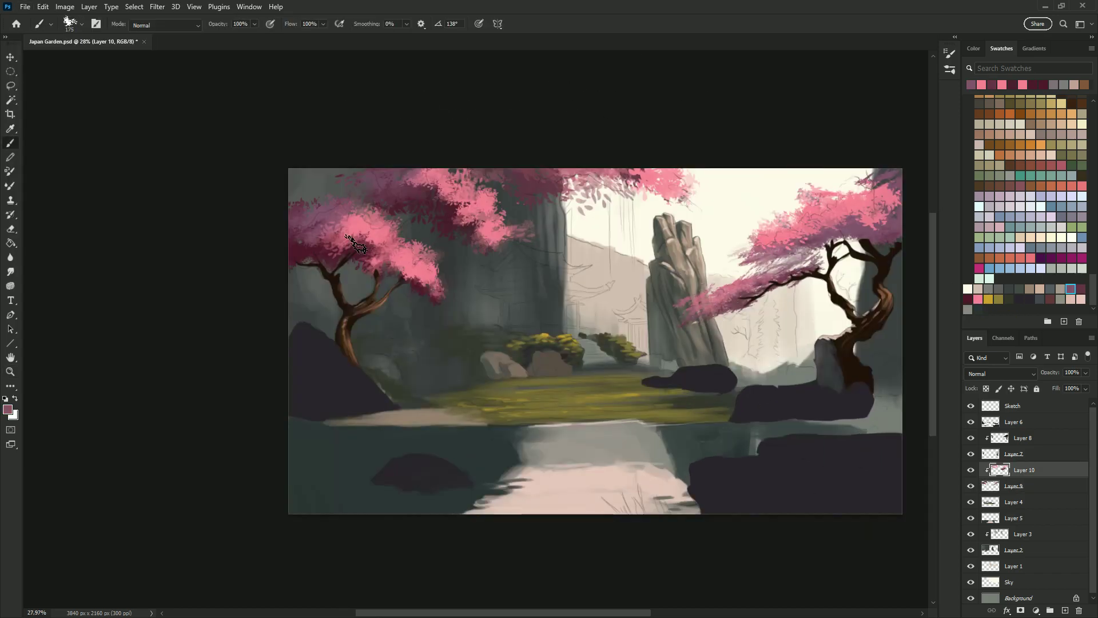
pyautogui.press('F5')
pyautogui.click(878, 237)
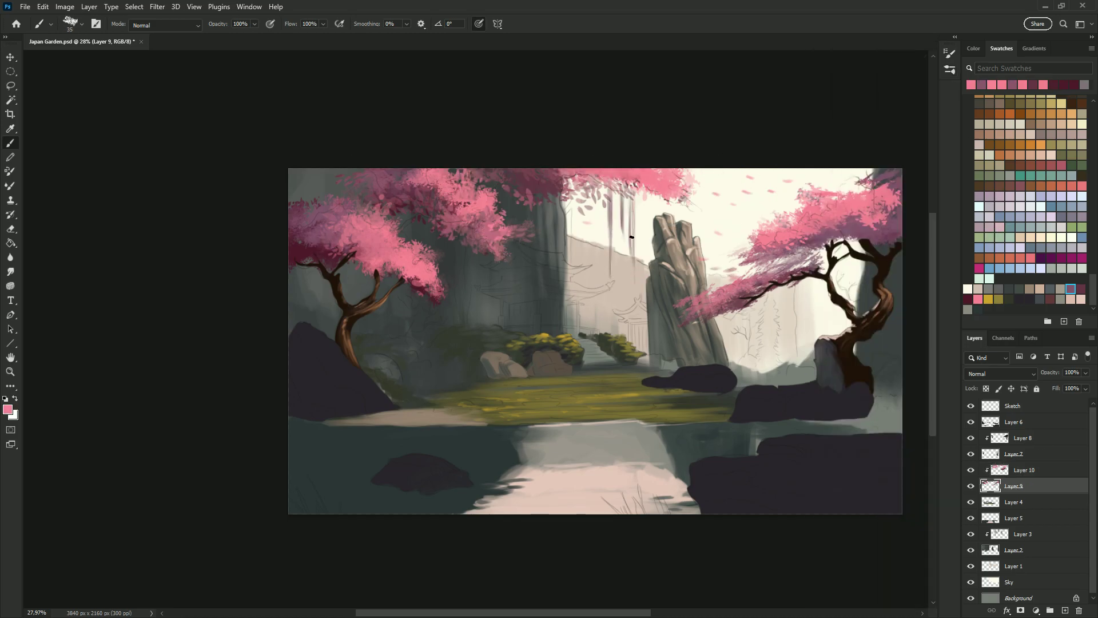
# On Layer 4, paint a dark foliage patch inside a lasso selection above the bushes.
pyautogui.hotkey('alt', '[')
pyautogui.press('d')
pyautogui.press('l')
pyautogui.moveTo(440, 319); pyautogui.dragTo(431, 337)
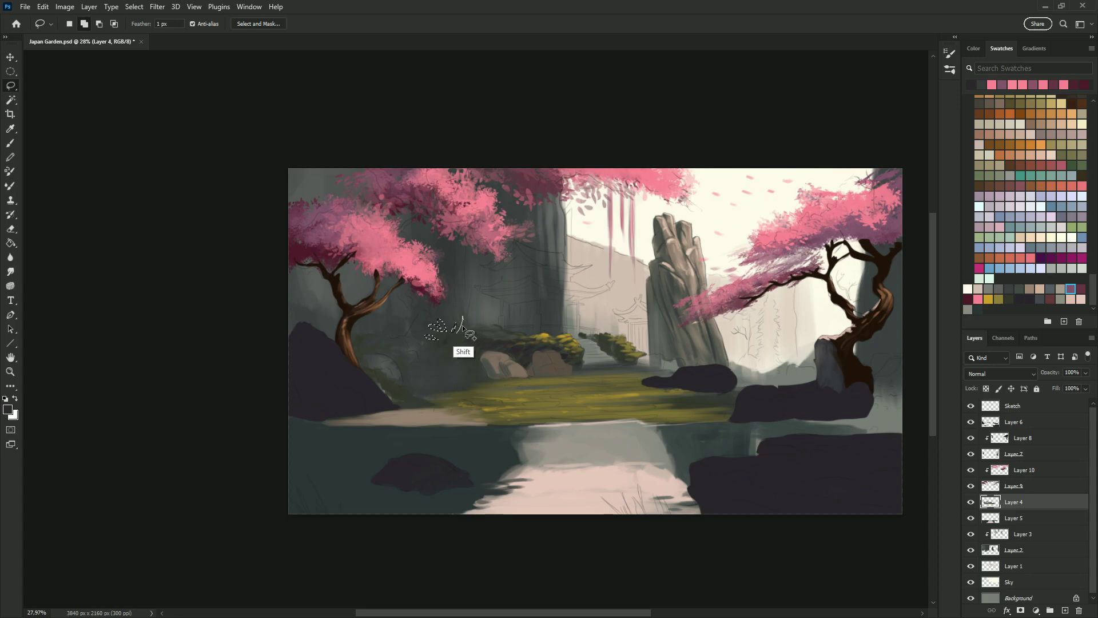
pyautogui.press('b')
pyautogui.moveTo(501, 327); pyautogui.dragTo(419, 336)
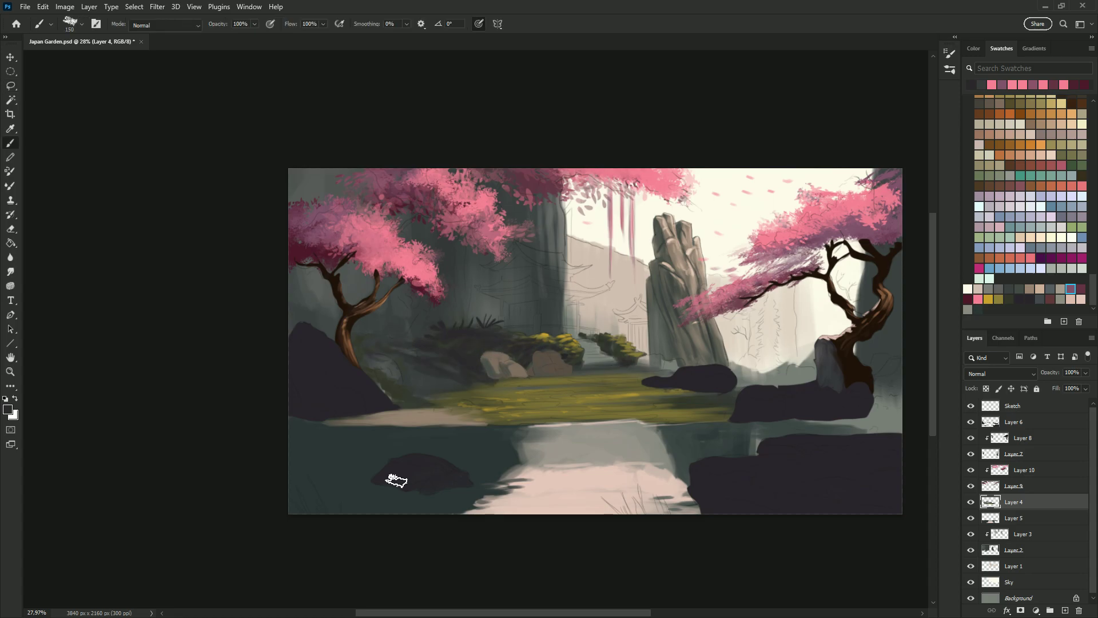
# Set up a golden olive 90 px brush on Layer 4 with the sketch lines hidden.
pyautogui.press('[')
pyautogui.press('[')
pyautogui.keyDown('alt'); pyautogui.click(365, 346); pyautogui.keyUp('alt')
pyautogui.hotkey('alt', 'shift', ']')
pyautogui.keyDown('alt'); pyautogui.click(646, 395); pyautogui.keyUp('alt')
pyautogui.press('[')
pyautogui.press('[')
pyautogui.press('[')
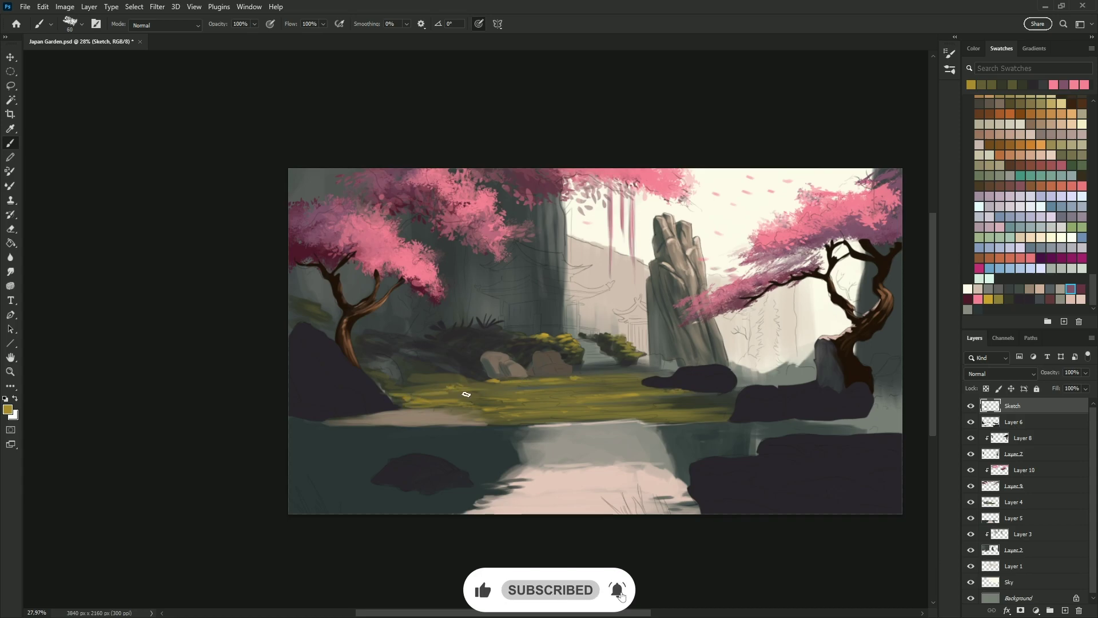
pyautogui.click(970, 406)
pyautogui.click(1013, 502)
pyautogui.press(']')
pyautogui.press(']')
pyautogui.press(']')
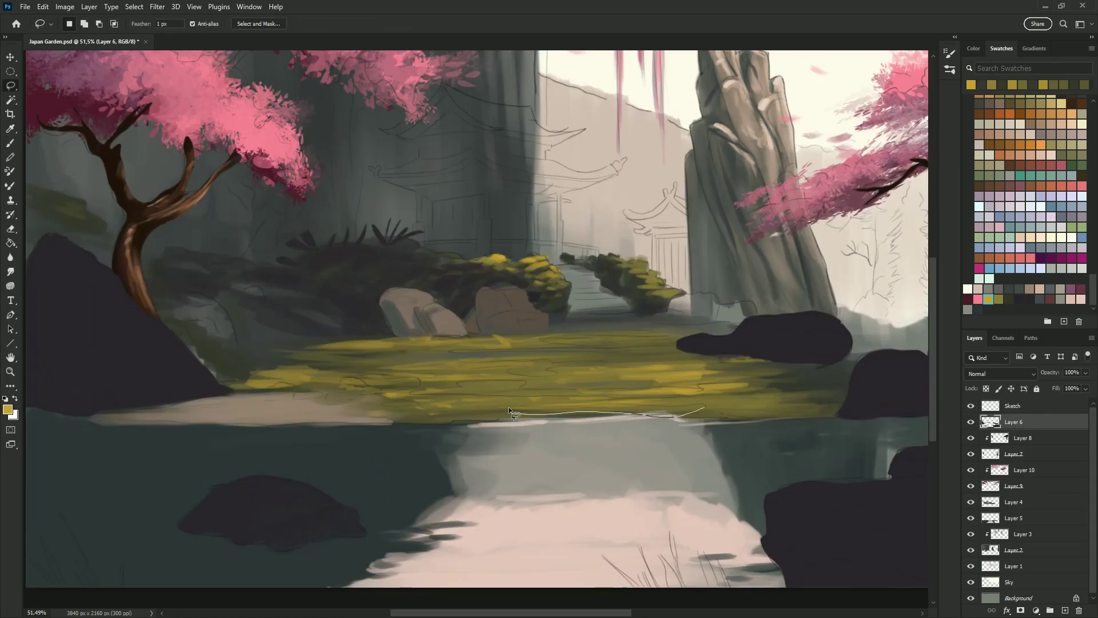
# Lasso several stepping-stone shapes on the moss and fill them grey-brown.
pyautogui.moveTo(509, 412); pyautogui.dragTo(709, 407)
pyautogui.moveTo(411, 394); pyautogui.dragTo(735, 417)
pyautogui.moveTo(607, 363)
pyautogui.mouseDown()
pyautogui.moveTo(503, 385)
pyautogui.moveTo(504, 354)
pyautogui.moveTo(618, 350)
pyautogui.moveTo(517, 351)
pyautogui.mouseUp()
pyautogui.moveTo(435, 346); pyautogui.dragTo(354, 360)
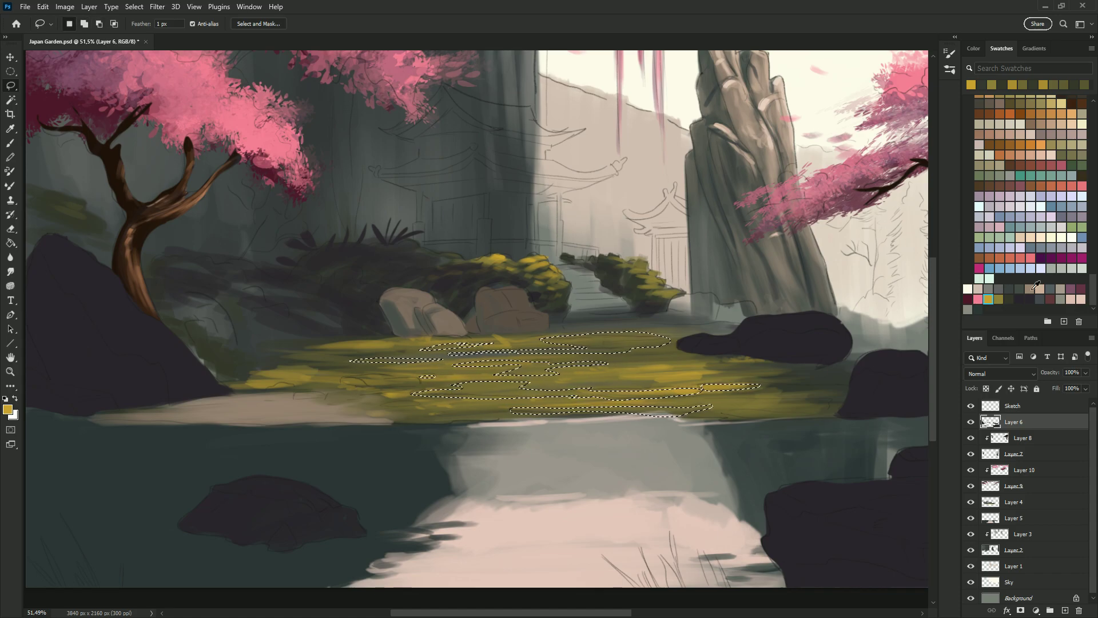
pyautogui.press('b')
pyautogui.click(1029, 289)
pyautogui.moveTo(417, 395); pyautogui.dragTo(640, 335)
pyautogui.hotkey('ctrl', 'd')
# Paint lighter stone-coloured strokes across the stepping stones.
pyautogui.click(970, 405)
pyautogui.click(1040, 288)
pyautogui.moveTo(481, 389); pyautogui.dragTo(692, 391)
pyautogui.moveTo(452, 363); pyautogui.dragTo(612, 352)
pyautogui.moveTo(549, 337); pyautogui.dragTo(652, 340)
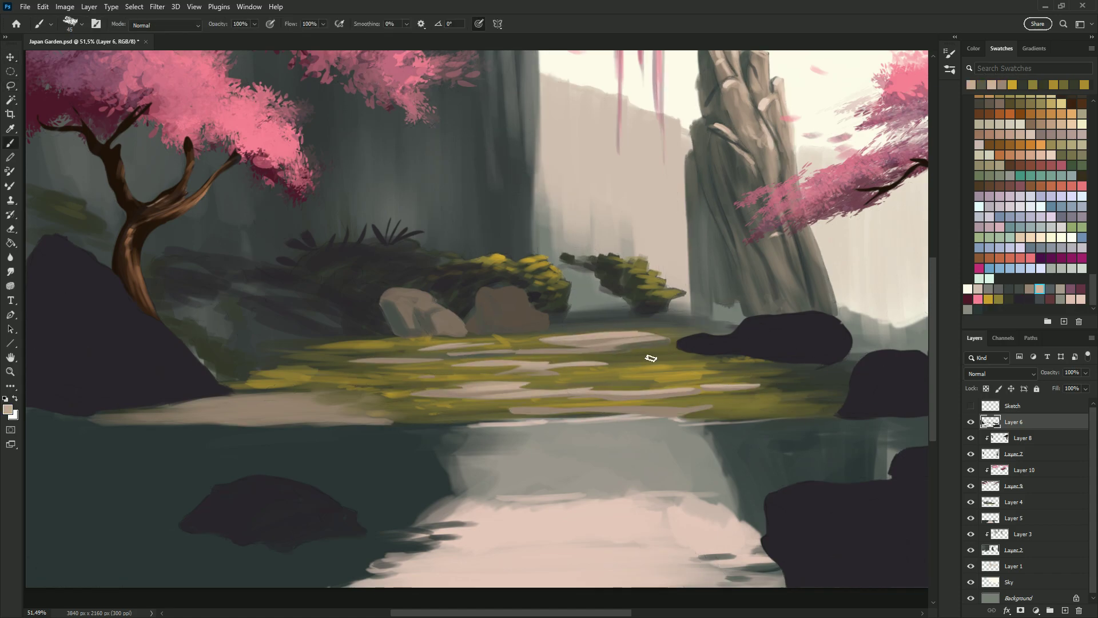
# Blend the stepping stones into the moss with the Mixer Brush on Layer 4.
pyautogui.keyDown('ctrl'); pyautogui.click(752, 434); pyautogui.keyUp('ctrl')
pyautogui.hotkey('shift', 'b')
pyautogui.moveTo(377, 384); pyautogui.dragTo(812, 375)
pyautogui.moveTo(566, 401); pyautogui.dragTo(315, 400)
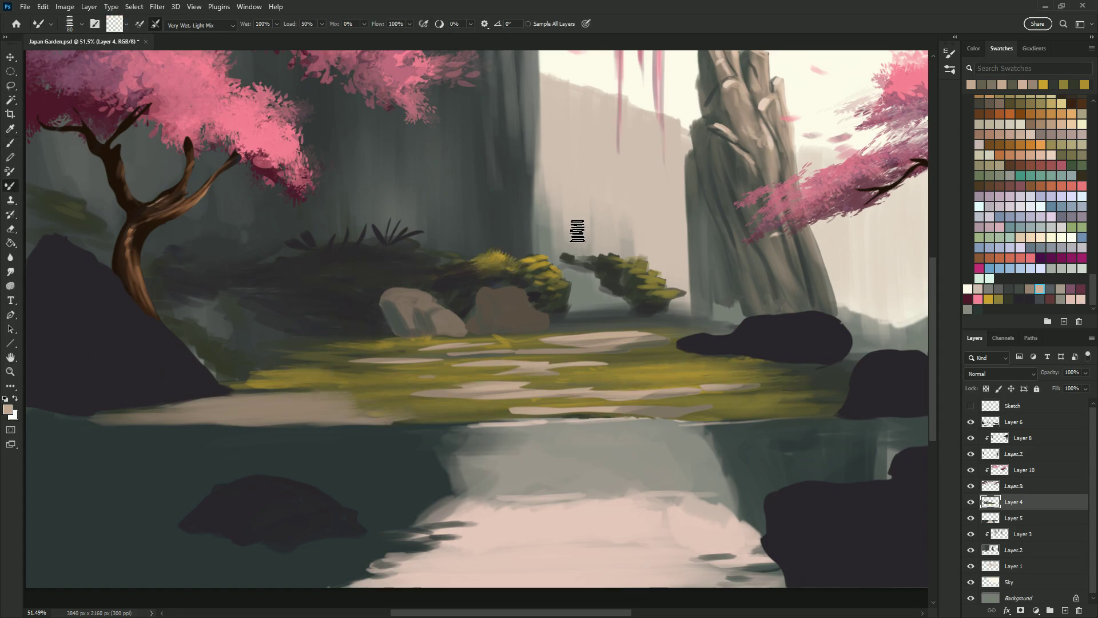
# Smudge horizontal streaks into the water reflection on Layer 5.
pyautogui.hotkey('ctrl', '-')
pyautogui.keyDown('ctrl'); pyautogui.click(640, 394); pyautogui.keyUp('ctrl')
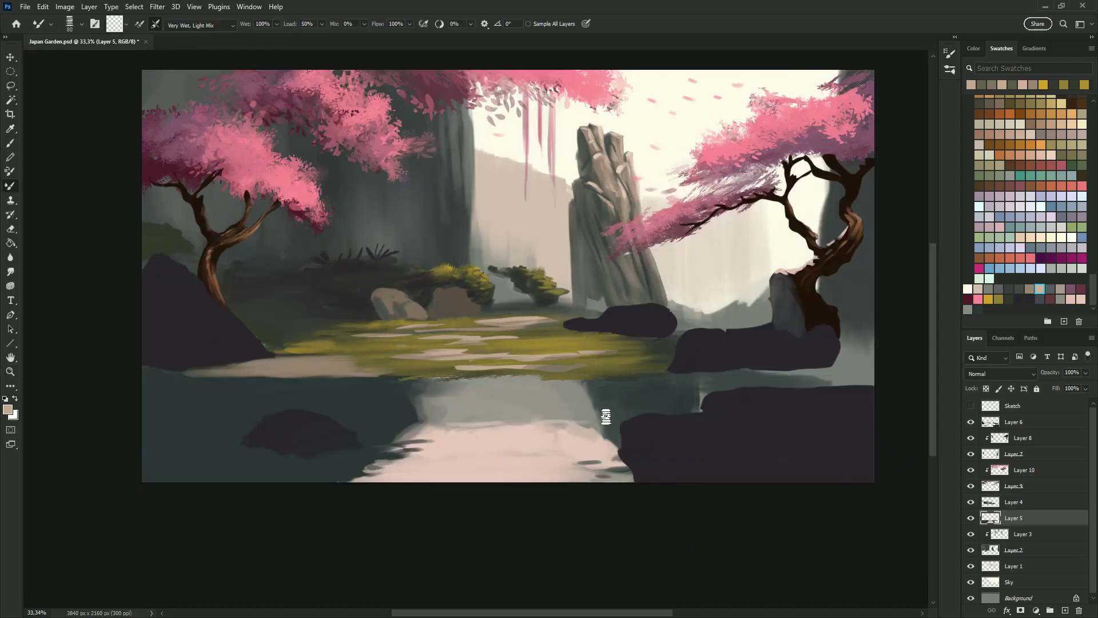
pyautogui.moveTo(409, 436); pyautogui.dragTo(636, 400)
pyautogui.moveTo(447, 428)
pyautogui.mouseDown()
pyautogui.moveTo(427, 448)
pyautogui.moveTo(463, 423)
pyautogui.mouseUp()
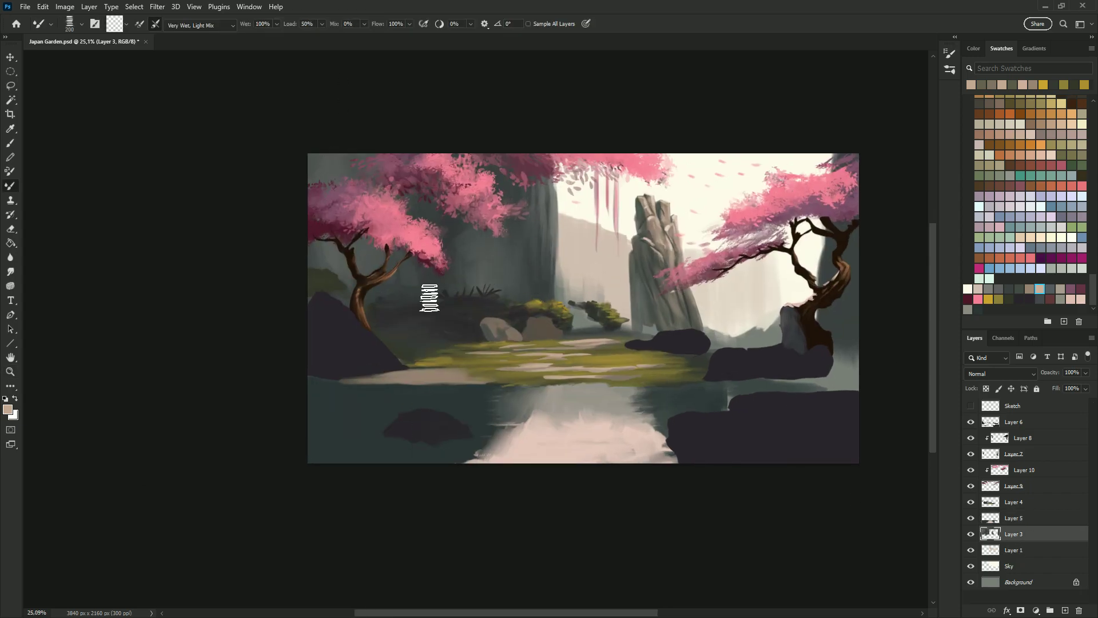
pyautogui.keyDown('ctrl'); pyautogui.click(648, 318); pyautogui.keyUp('ctrl')
pyautogui.keyDown('ctrl'); pyautogui.click(601, 216); pyautogui.keyUp('ctrl')
pyautogui.scroll(-3, 601, 215)
pyautogui.keyDown('ctrl'); pyautogui.click(604, 416); pyautogui.keyUp('ctrl')
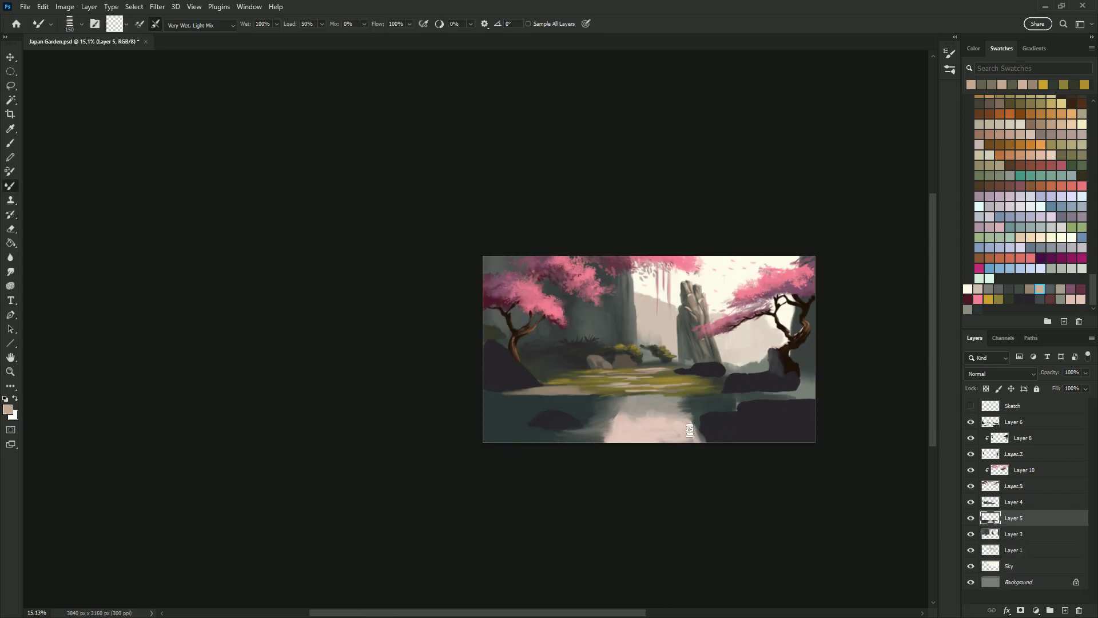
pyautogui.scroll(8, 749, 364)
# On Layer 6, lasso and fill two new dark rock shapes along the pond bank.
pyautogui.keyDown('ctrl'); pyautogui.click(589, 372); pyautogui.keyUp('ctrl')
pyautogui.press('l')
pyautogui.moveTo(598, 358)
pyautogui.mouseDown()
pyautogui.moveTo(550, 364)
pyautogui.moveTo(596, 346)
pyautogui.mouseUp()
pyautogui.hotkey('alt', 'BackSpace')
pyautogui.press('b')
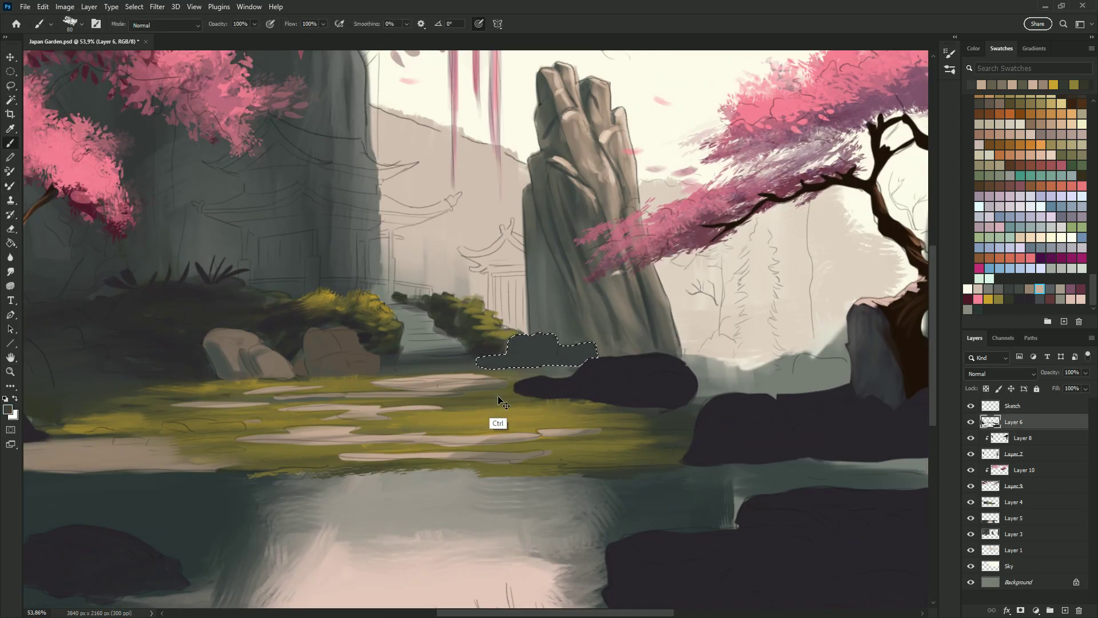
pyautogui.hscroll(-5, 498, 392)
pyautogui.press('l')
pyautogui.moveTo(346, 391); pyautogui.dragTo(422, 380)
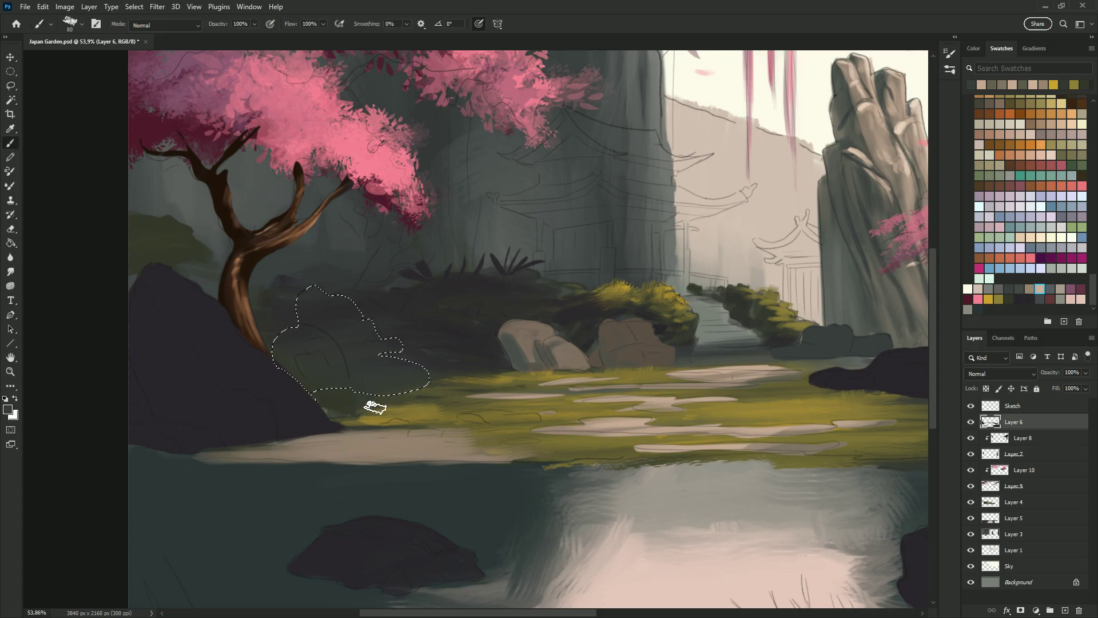
pyautogui.hscroll(10, 422, 379)
pyautogui.press('b')
pyautogui.moveTo(737, 343); pyautogui.dragTo(744, 322)
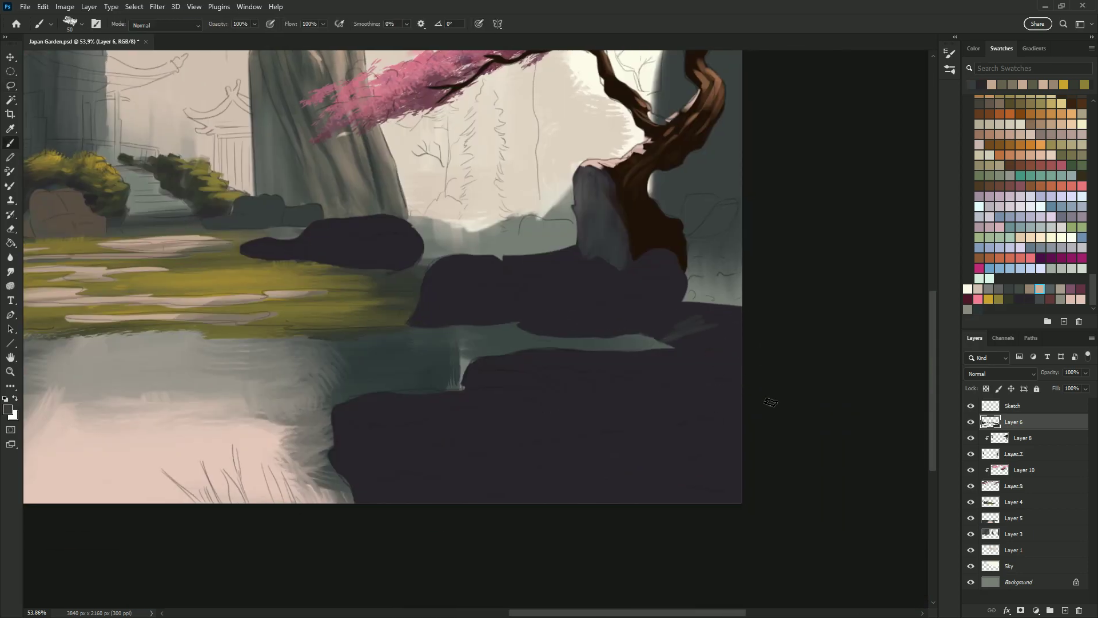
# With a 40 px rock brush, paint light grey detail on the central rock in clipped Layer 11.
pyautogui.click(949, 54)
pyautogui.click(875, 553)
pyautogui.hscroll(-5, 498, 301)
pyautogui.keyDown('alt'); pyautogui.click(435, 269); pyautogui.keyUp('alt')
pyautogui.moveTo(417, 286)
pyautogui.mouseDown()
pyautogui.moveTo(589, 265)
pyautogui.moveTo(469, 280)
pyautogui.moveTo(493, 295)
pyautogui.mouseUp()
pyautogui.press(']')
# Shade the small rocks beside the path brownish grey with lighter tops.
pyautogui.hotkey('ctrl', 'z')
pyautogui.press('[')
pyautogui.press('[')
pyautogui.press('[')
pyautogui.click(1032, 288)
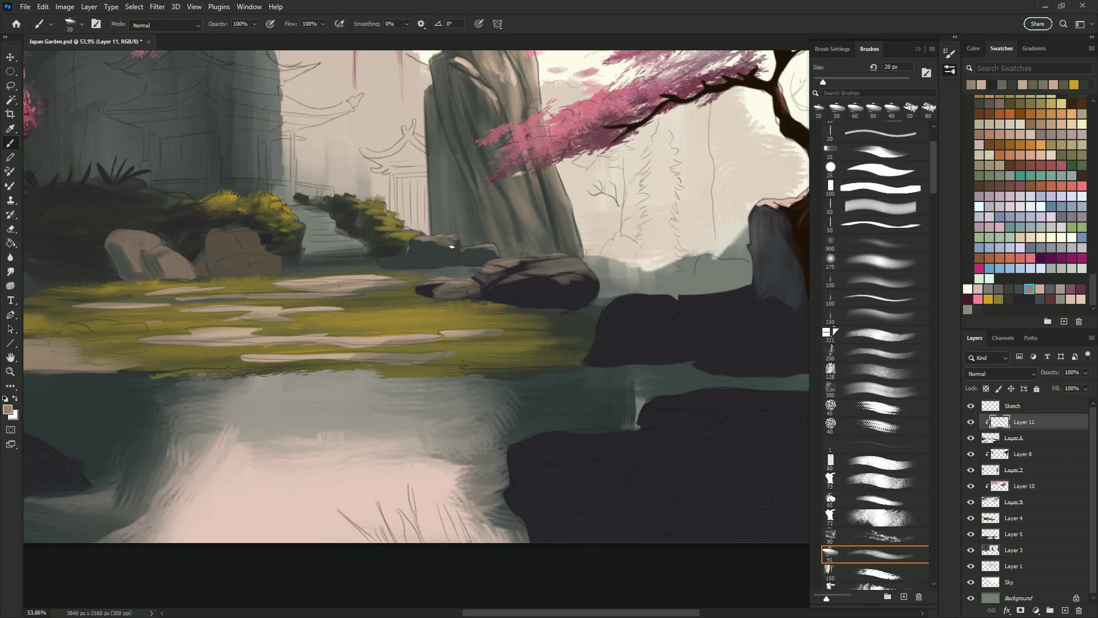
pyautogui.moveTo(452, 246)
pyautogui.mouseDown()
pyautogui.moveTo(440, 243)
pyautogui.moveTo(489, 263)
pyautogui.mouseUp()
pyautogui.moveTo(412, 255)
pyautogui.mouseDown()
pyautogui.moveTo(375, 253)
pyautogui.moveTo(432, 260)
pyautogui.mouseUp()
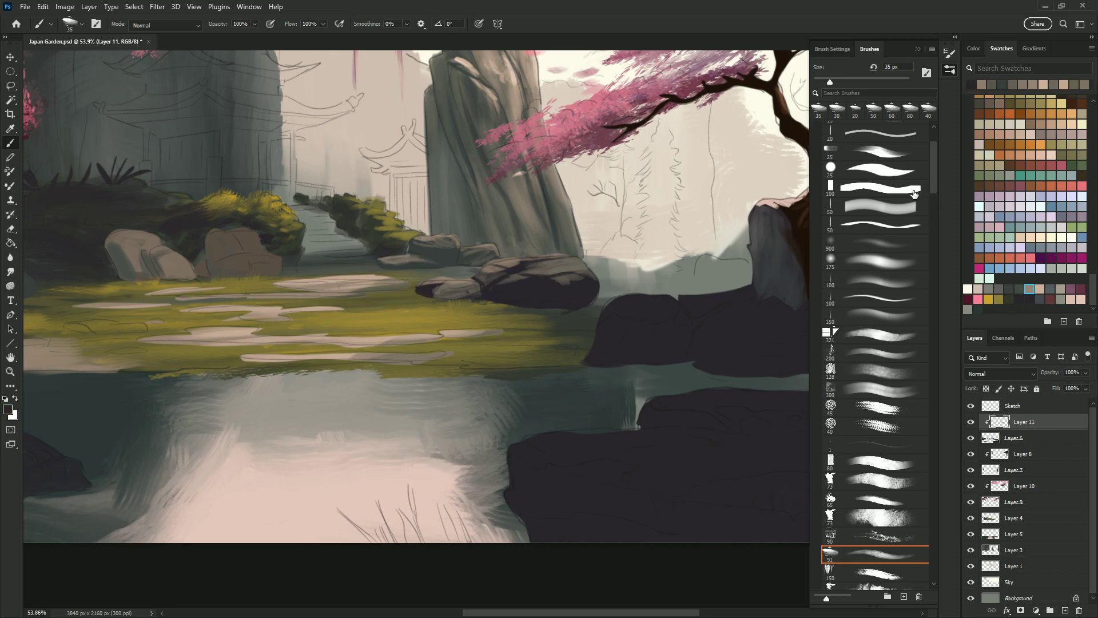
pyautogui.scroll(3, 903, 163)
pyautogui.click(875, 200)
pyautogui.moveTo(509, 286)
pyautogui.mouseDown()
pyautogui.moveTo(572, 280)
pyautogui.moveTo(499, 264)
pyautogui.mouseUp()
pyautogui.scroll(-2, 497, 274)
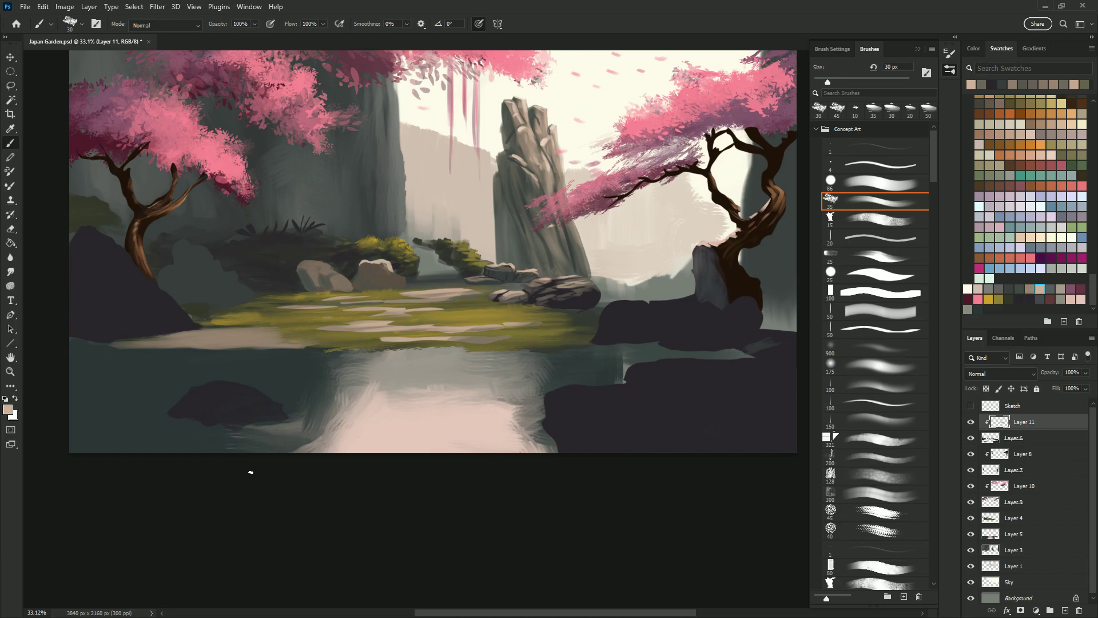
# Paint grey planes and lighter faces onto the dark rocks under the right tree.
pyautogui.click(971, 405)
pyautogui.scroll(3, 592, 301)
pyautogui.moveTo(577, 309)
pyautogui.mouseDown()
pyautogui.moveTo(657, 291)
pyautogui.moveTo(686, 300)
pyautogui.moveTo(624, 345)
pyautogui.mouseUp()
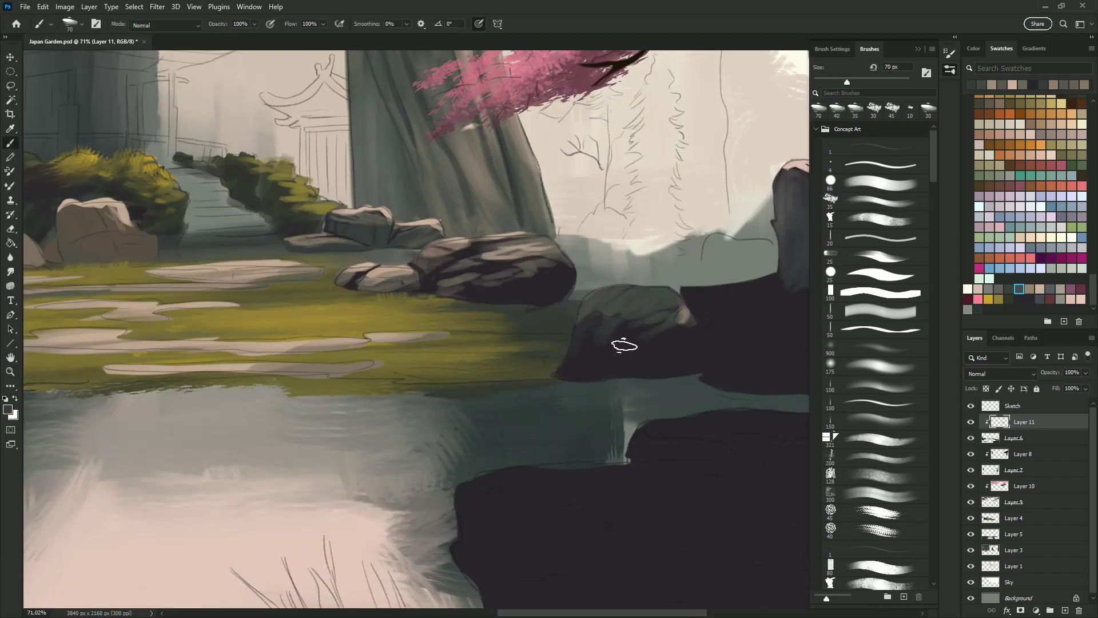
pyautogui.moveTo(686, 309); pyautogui.dragTo(761, 286)
pyautogui.moveTo(703, 343); pyautogui.dragTo(795, 320)
pyautogui.moveTo(554, 372)
pyautogui.mouseDown()
pyautogui.moveTo(641, 349)
pyautogui.moveTo(657, 326)
pyautogui.moveTo(686, 360)
pyautogui.mouseUp()
# Add a light grey edge to the rock with a 25 px brush.
pyautogui.press(']')
pyautogui.hscroll(5, 744, 297)
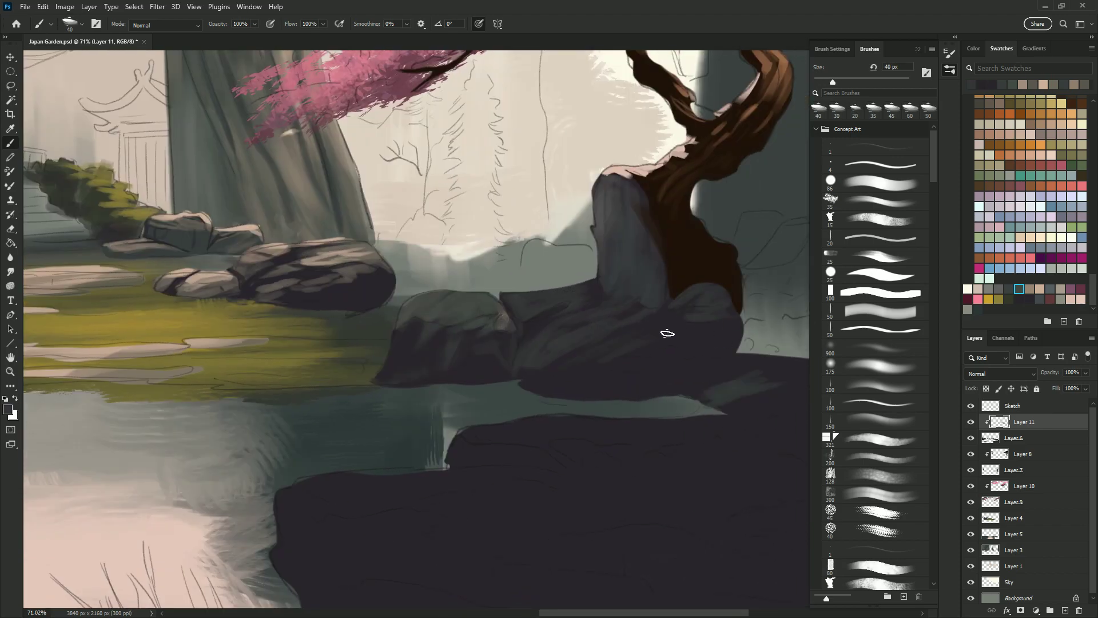
pyautogui.keyDown('alt'); pyautogui.click(719, 289); pyautogui.keyUp('alt')
pyautogui.press('[')
pyautogui.press('[')
pyautogui.press('[')
pyautogui.keyDown('alt'); pyautogui.click(470, 323); pyautogui.keyUp('alt')
pyautogui.press(']')
pyautogui.press(']')
pyautogui.moveTo(400, 318); pyautogui.dragTo(428, 295)
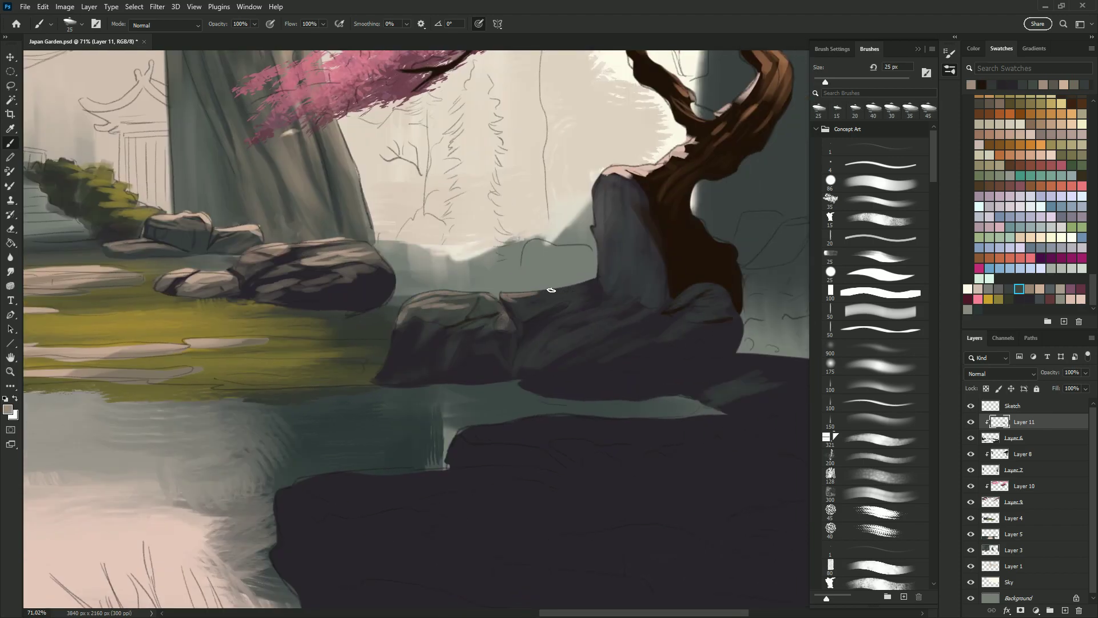
# Paint a pale pink rim along the foreground rock on Layer 11.
pyautogui.scroll(-3, 595, 313)
pyautogui.keyDown('alt'); pyautogui.click(696, 319); pyautogui.keyUp('alt')
pyautogui.press(']')
pyautogui.press(']')
pyautogui.press(']')
pyautogui.press('[')
pyautogui.press('[')
pyautogui.press('[')
pyautogui.press(']')
pyautogui.press(']')
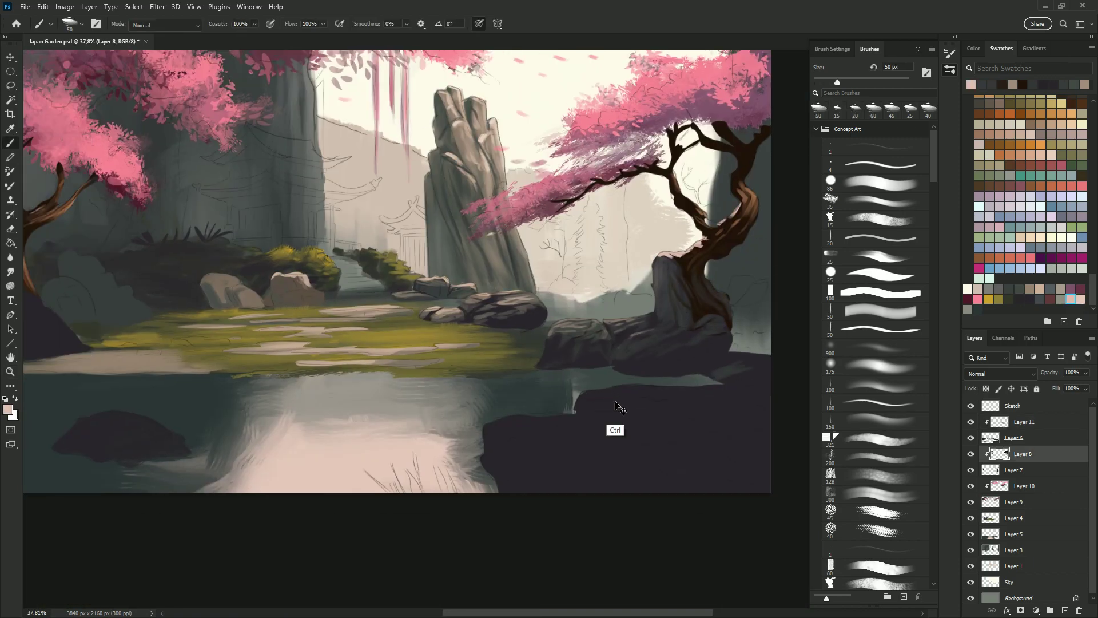
pyautogui.hotkey('alt', ']')
pyautogui.hotkey('alt', ']')
pyautogui.moveTo(583, 395); pyautogui.dragTo(694, 393)
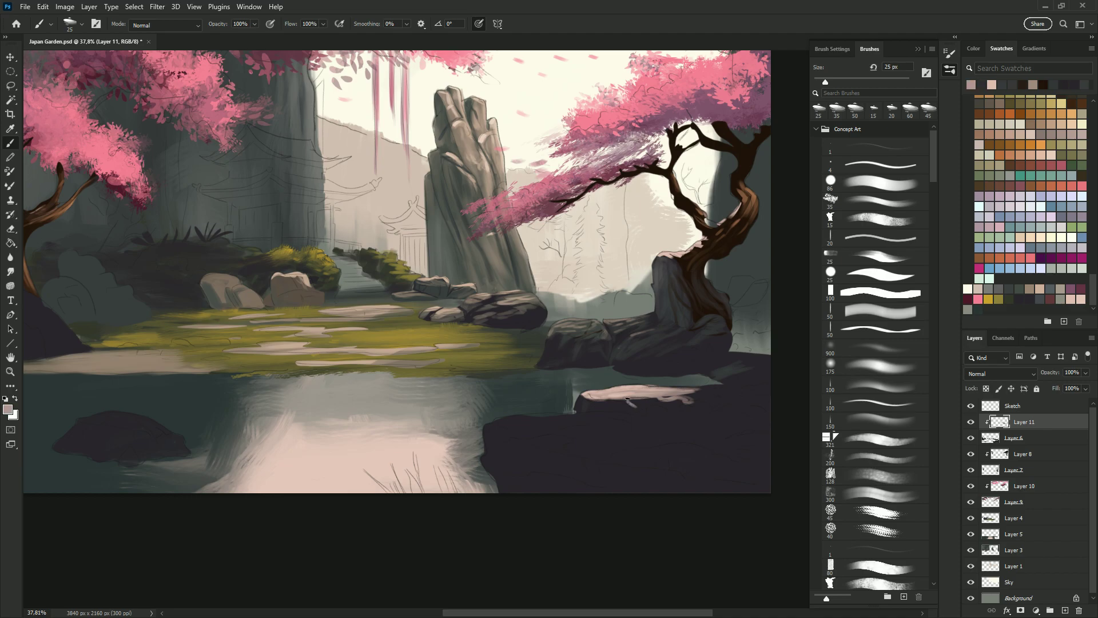
# Lasso-select the large foreground rock and paint pale strokes on it on Layer 11.
pyautogui.hotkey('alt', '[')
pyautogui.press('l')
pyautogui.moveTo(592, 423); pyautogui.dragTo(750, 500)
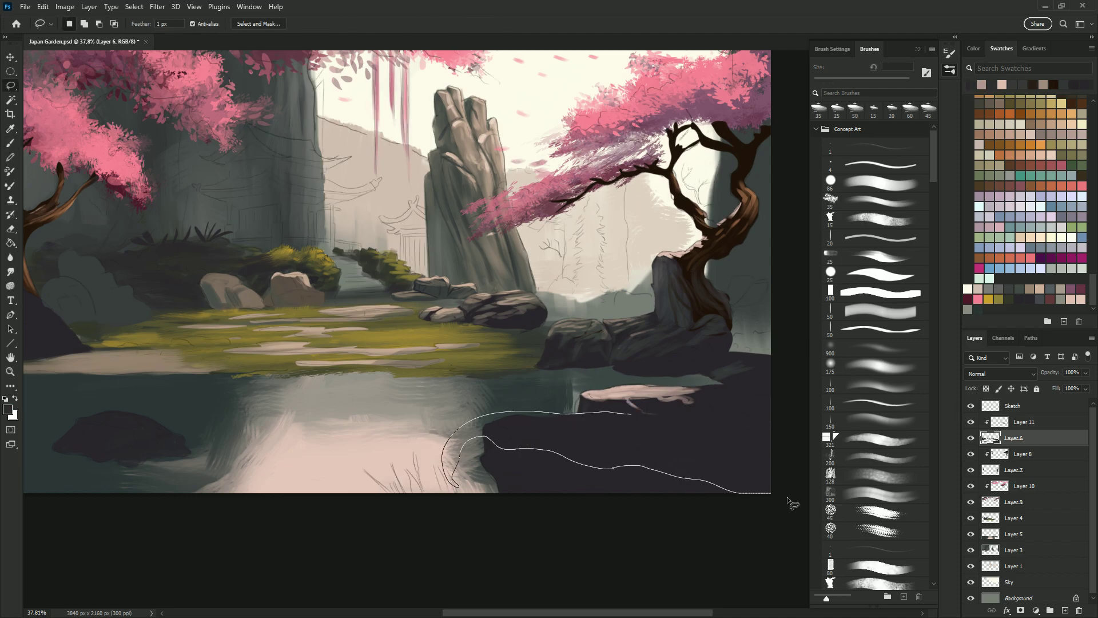
pyautogui.press('b')
pyautogui.hotkey('alt', ']')
pyautogui.moveTo(491, 423)
pyautogui.mouseDown()
pyautogui.moveTo(657, 430)
pyautogui.moveTo(522, 444)
pyautogui.moveTo(728, 429)
pyautogui.moveTo(591, 408)
pyautogui.moveTo(537, 379)
pyautogui.mouseUp()
pyautogui.hotkey('ctrl', 'd')
# Paint grey strokes on the rock's right side and a dark drip below it.
pyautogui.press(']')
pyautogui.press(']')
pyautogui.scroll(3, 694, 436)
pyautogui.press('[')
pyautogui.press('[')
pyautogui.press('[')
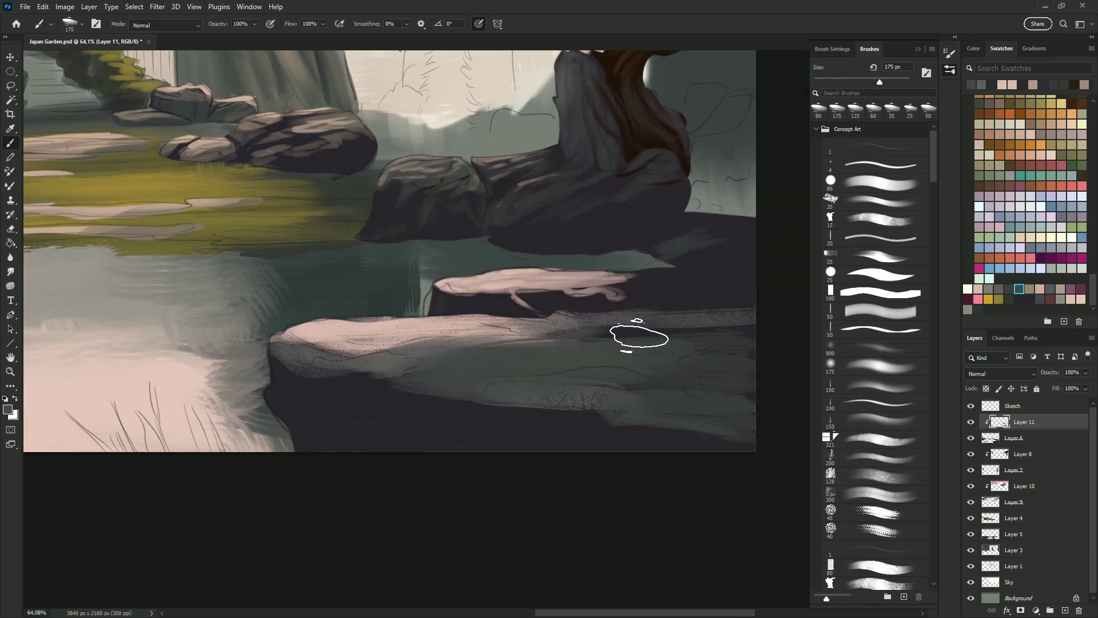
pyautogui.moveTo(632, 330); pyautogui.dragTo(772, 355)
pyautogui.press('[')
pyautogui.press('[')
pyautogui.press('[')
pyautogui.moveTo(464, 428)
pyautogui.mouseDown()
pyautogui.moveTo(457, 399)
pyautogui.moveTo(494, 385)
pyautogui.mouseUp()
# Darken the rock's bottom and left edge and paint a dark crack across its top.
pyautogui.press('.')
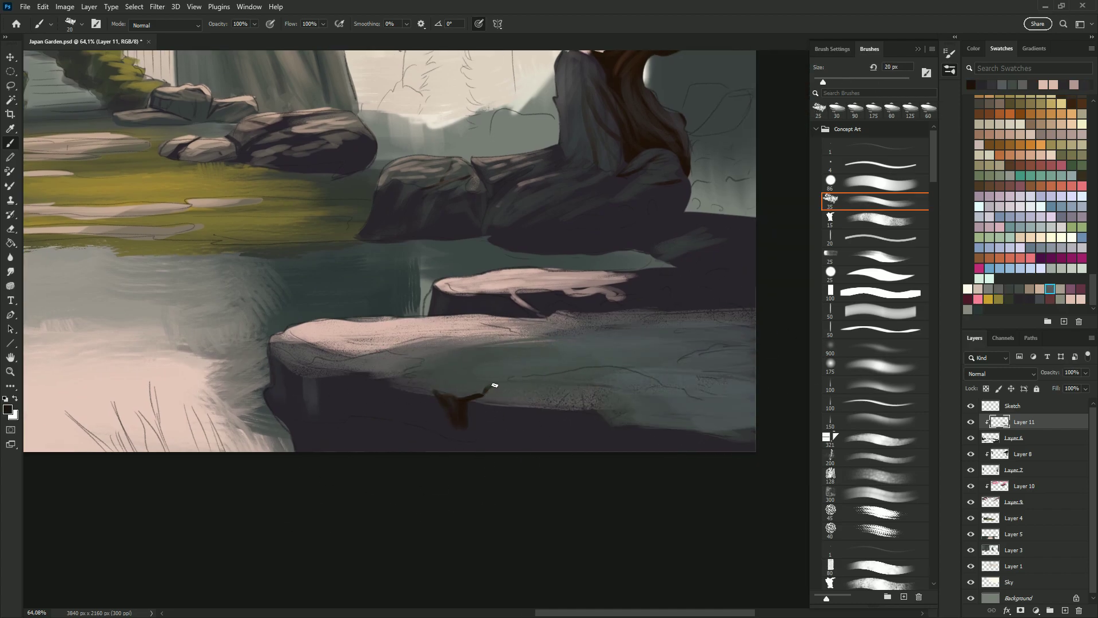
pyautogui.press('F6')
pyautogui.moveTo(579, 412)
pyautogui.mouseDown()
pyautogui.moveTo(586, 389)
pyautogui.moveTo(672, 394)
pyautogui.mouseUp()
pyautogui.press(']')
pyautogui.press(']')
pyautogui.press(']')
pyautogui.moveTo(281, 410)
pyautogui.mouseDown()
pyautogui.moveTo(272, 388)
pyautogui.moveTo(311, 381)
pyautogui.mouseUp()
pyautogui.press('[')
pyautogui.press('[')
pyautogui.moveTo(311, 366)
pyautogui.mouseDown()
pyautogui.moveTo(372, 355)
pyautogui.moveTo(273, 397)
pyautogui.mouseUp()
# Paint pale pink highlights along the front rock's top edge.
pyautogui.keyDown('alt'); pyautogui.click(338, 383); pyautogui.keyUp('alt')
pyautogui.moveTo(440, 343); pyautogui.dragTo(504, 351)
pyautogui.moveTo(395, 344)
pyautogui.mouseDown()
pyautogui.moveTo(280, 334)
pyautogui.moveTo(290, 352)
pyautogui.mouseUp()
# Sample a dark purple and darken the upper right rock area.
pyautogui.keyDown('alt'); pyautogui.click(638, 404); pyautogui.keyUp('alt')
pyautogui.hotkey('alt', '[')
pyautogui.moveTo(689, 210); pyautogui.dragTo(744, 137)
pyautogui.press(']')
pyautogui.press(']')
pyautogui.press(']')
pyautogui.moveTo(732, 183)
pyautogui.mouseDown()
pyautogui.moveTo(708, 86)
pyautogui.moveTo(738, 137)
pyautogui.mouseUp()
pyautogui.hotkey('alt', ']')
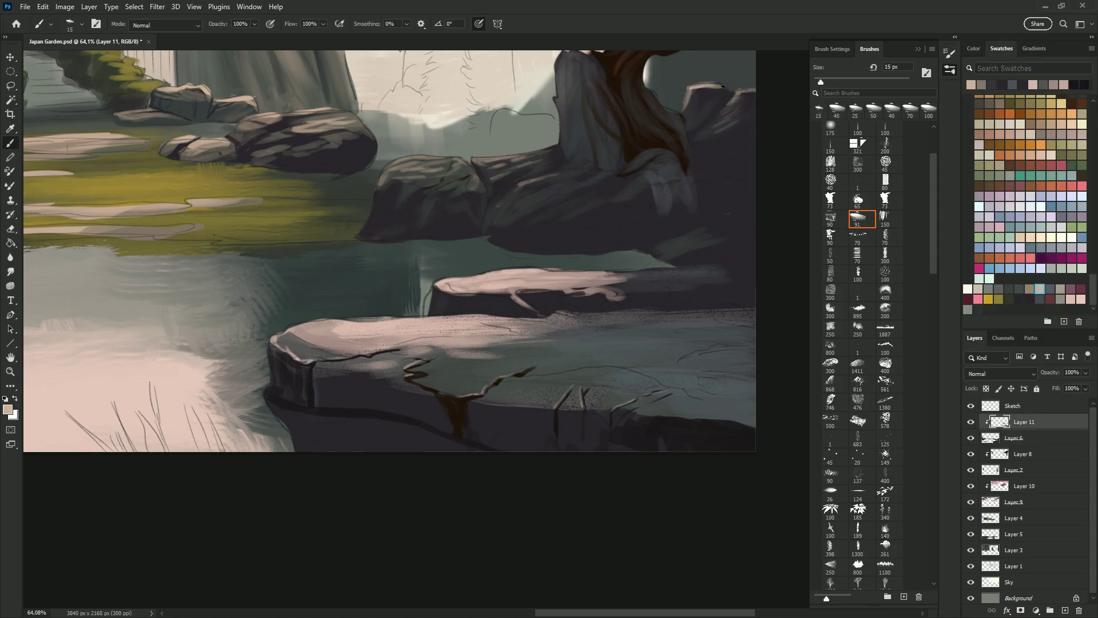
# Paint fine dark cracks on both rocks and a shadow under the upper rock's edge.
pyautogui.scroll(5, 858, 228)
pyautogui.click(830, 164)
pyautogui.moveTo(478, 322); pyautogui.dragTo(538, 341)
pyautogui.moveTo(446, 283); pyautogui.dragTo(462, 295)
pyautogui.keyDown('alt'); pyautogui.click(462, 295); pyautogui.keyUp('alt')
pyautogui.press(']')
pyautogui.press(']')
pyautogui.press(']')
pyautogui.moveTo(532, 314); pyautogui.dragTo(509, 298)
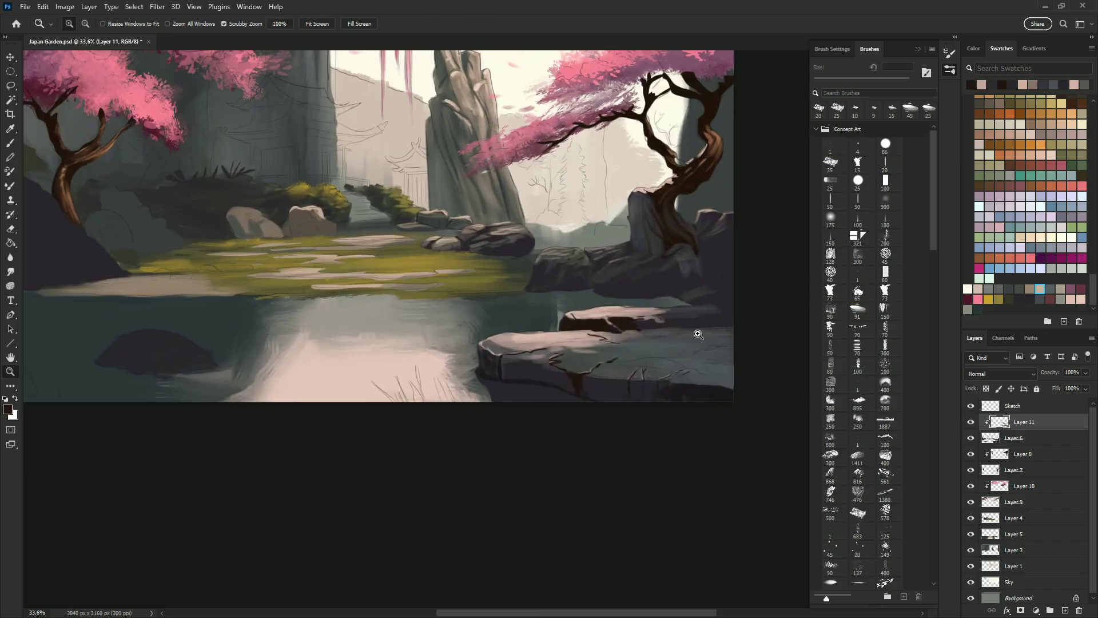
# Paint green grass across the front rock.
pyautogui.moveTo(630, 343); pyautogui.dragTo(709, 339)
pyautogui.press('[')
pyautogui.press('[')
pyautogui.moveTo(543, 349); pyautogui.dragTo(726, 366)
# Add a clipped grass layer and paint olive green grass on the upper rock.
pyautogui.click(974, 49)
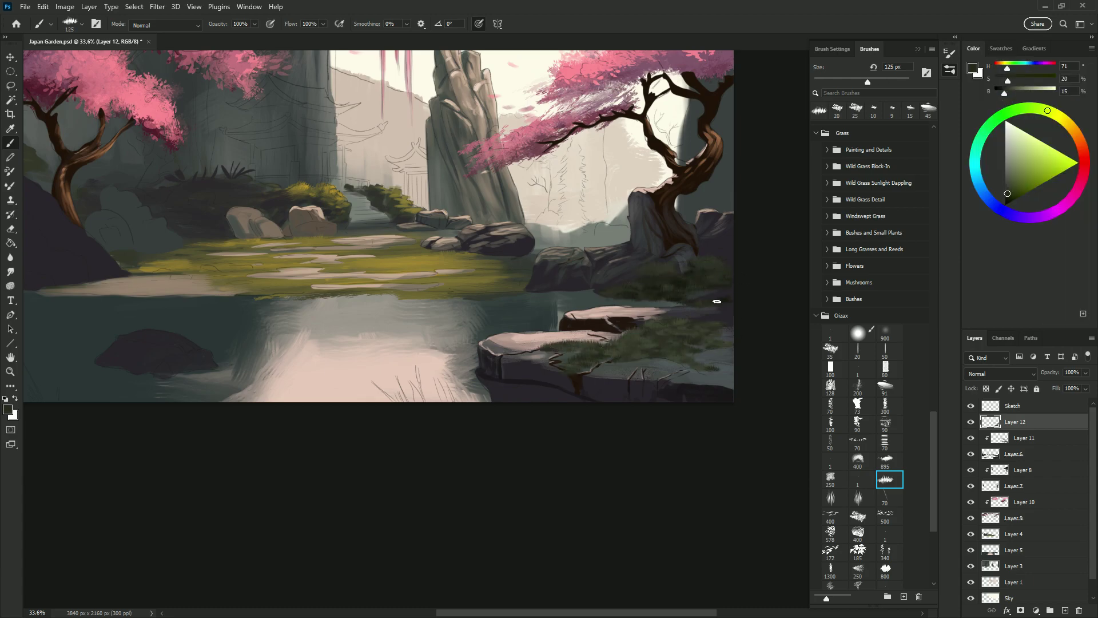
pyautogui.click(1002, 48)
pyautogui.click(998, 299)
pyautogui.hotkey('ctrl', 'shift', 'alt', 'n')
pyautogui.press(']')
pyautogui.press(']')
pyautogui.press(']')
pyautogui.moveTo(652, 326)
pyautogui.mouseDown()
pyautogui.moveTo(601, 343)
pyautogui.moveTo(663, 313)
pyautogui.moveTo(686, 269)
pyautogui.mouseUp()
# Paint yellow-olive highlights on the midground grass near the far stones on Layer 12.
pyautogui.hotkey('alt', '[')
pyautogui.keyDown('alt'); pyautogui.click(517, 258); pyautogui.keyUp('alt')
pyautogui.press('[')
pyautogui.press('[')
pyautogui.press('[')
pyautogui.keyDown('alt'); pyautogui.click(206, 232); pyautogui.keyUp('alt')
pyautogui.press('[')
pyautogui.press('[')
pyautogui.press('[')
pyautogui.moveTo(352, 263); pyautogui.dragTo(439, 258)
pyautogui.moveTo(209, 286); pyautogui.dragTo(312, 269)
pyautogui.moveTo(180, 260); pyautogui.dragTo(281, 251)
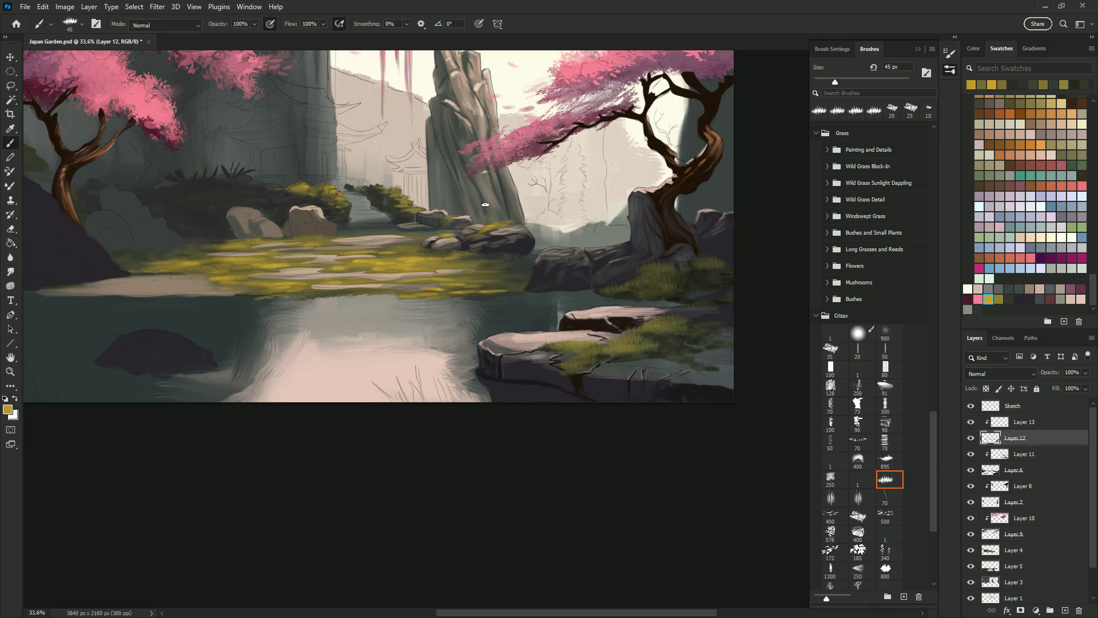
# Zoom out, pick a dark colour and create a new layer for a background tree.
pyautogui.hotkey('alt', ']')
pyautogui.press(']')
pyautogui.press(']')
pyautogui.press(']')
pyautogui.scroll(-2, 532, 352)
pyautogui.hotkey('alt', '[')
pyautogui.keyDown('alt'); pyautogui.click(280, 282); pyautogui.keyUp('alt')
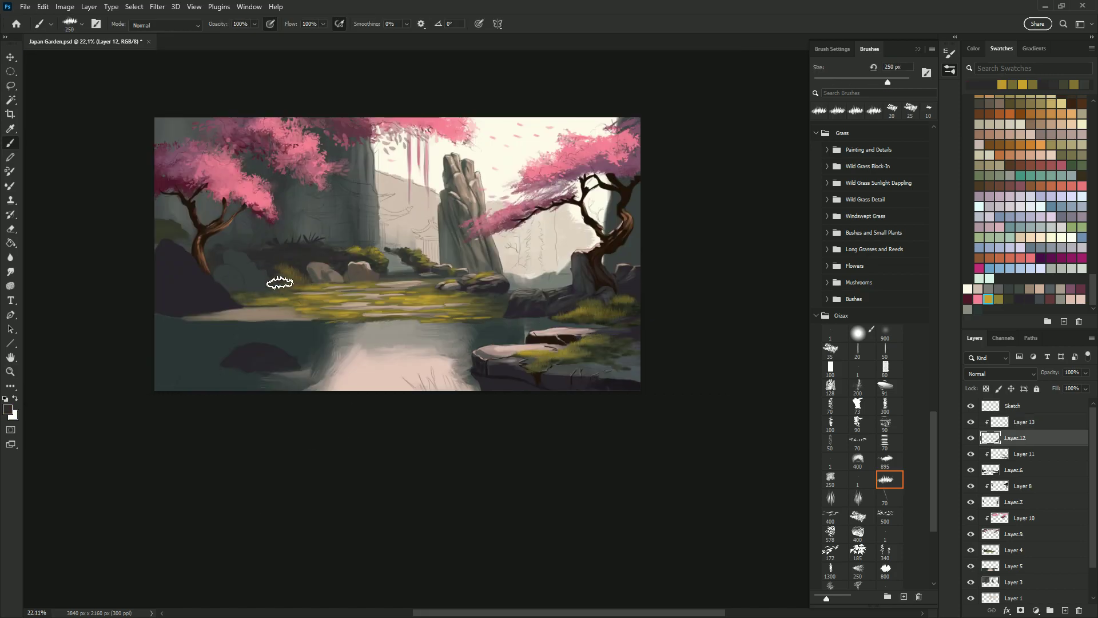
pyautogui.hotkey('ctrl', 'shift', 'alt', 'n')
pyautogui.click(857, 569)
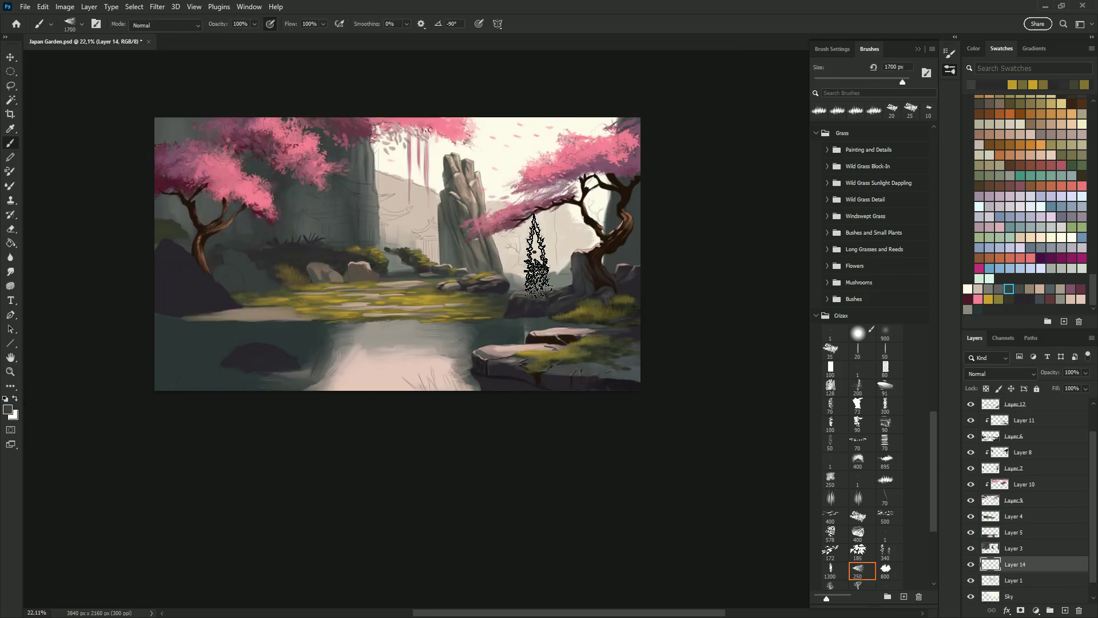
# Stamp a tree behind the right cherry tree, then paint top foliage strokes on Layer 7.
pyautogui.click(537, 252)
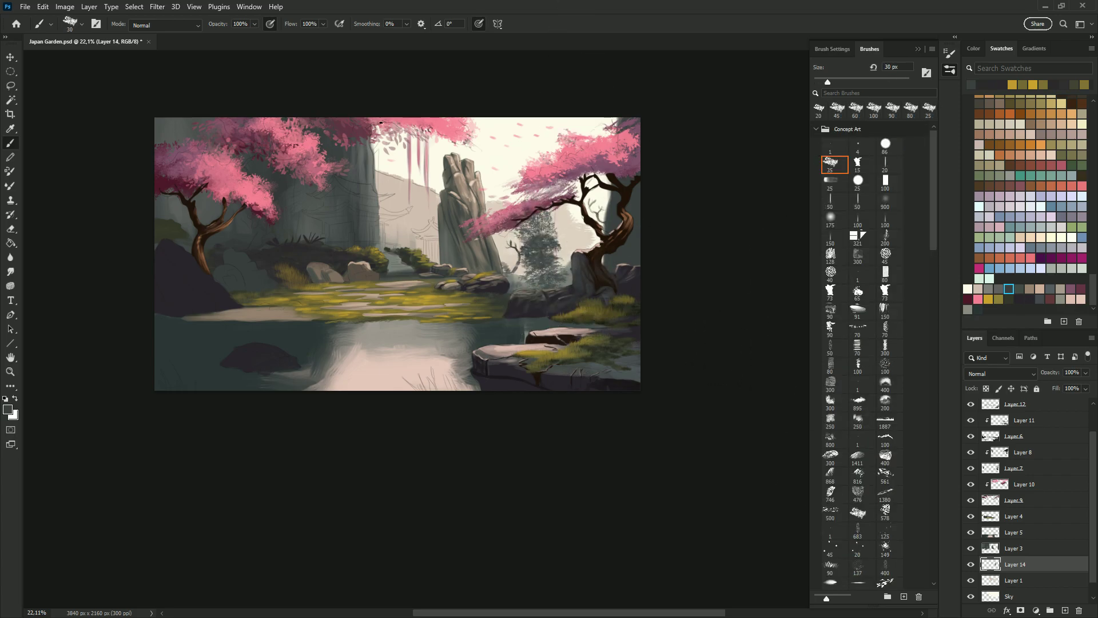
pyautogui.keyDown('ctrl'); pyautogui.click(380, 122); pyautogui.keyUp('ctrl')
pyautogui.press(']')
pyautogui.moveTo(374, 139); pyautogui.dragTo(426, 130)
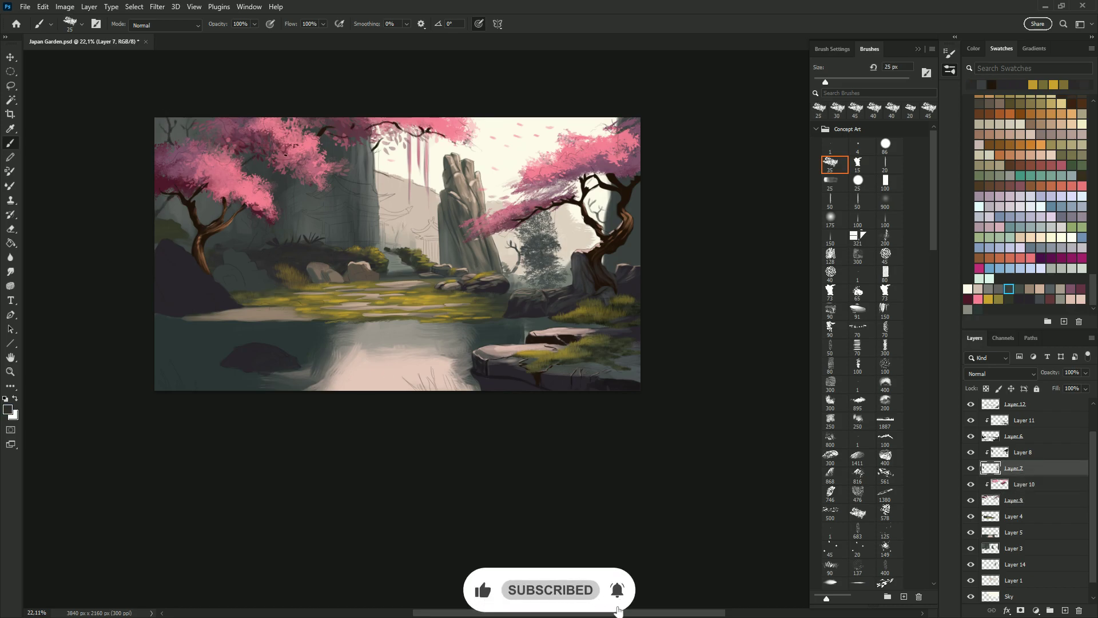
pyautogui.keyDown('ctrl'); pyautogui.click(252, 226); pyautogui.keyUp('ctrl')
pyautogui.press(']')
pyautogui.press(']')
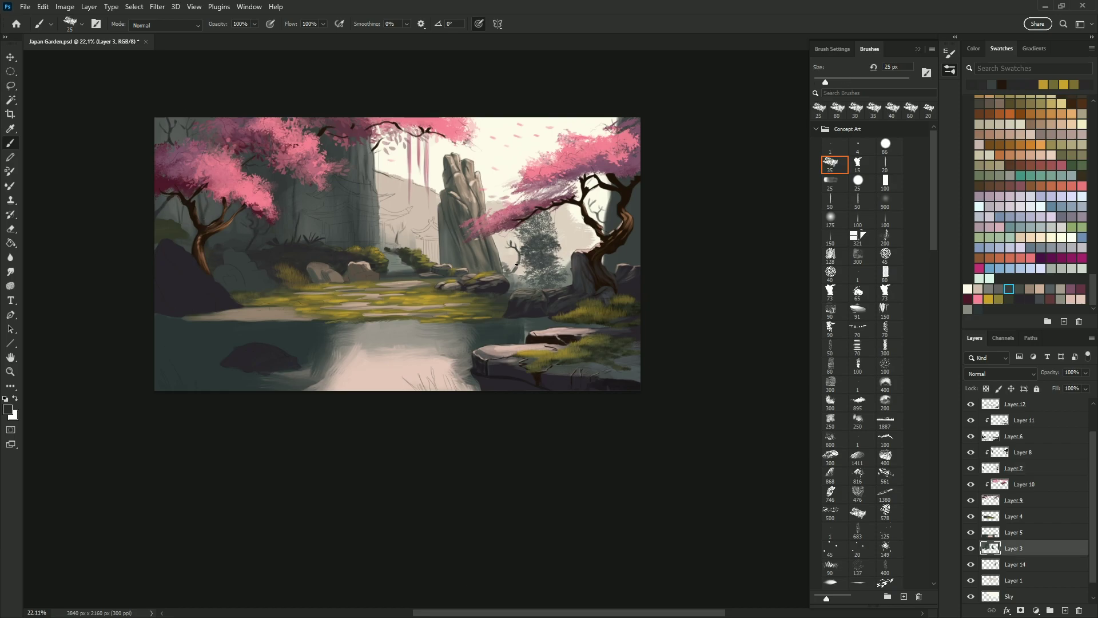
# Paint grey cliff behind the right tree on Layer 3.
pyautogui.press(']')
pyautogui.press(']')
pyautogui.keyDown('ctrl'); pyautogui.click(514, 272); pyautogui.keyUp('ctrl')
pyautogui.press(']')
pyautogui.press(']')
pyautogui.press(']')
pyautogui.keyDown('ctrl'); pyautogui.click(565, 237); pyautogui.keyUp('ctrl')
pyautogui.moveTo(566, 263)
pyautogui.mouseDown()
pyautogui.moveTo(600, 132)
pyautogui.moveTo(606, 188)
pyautogui.moveTo(560, 266)
pyautogui.mouseUp()
# On Layer 9, lasso and delete excess foliage from the left tree.
pyautogui.press('l')
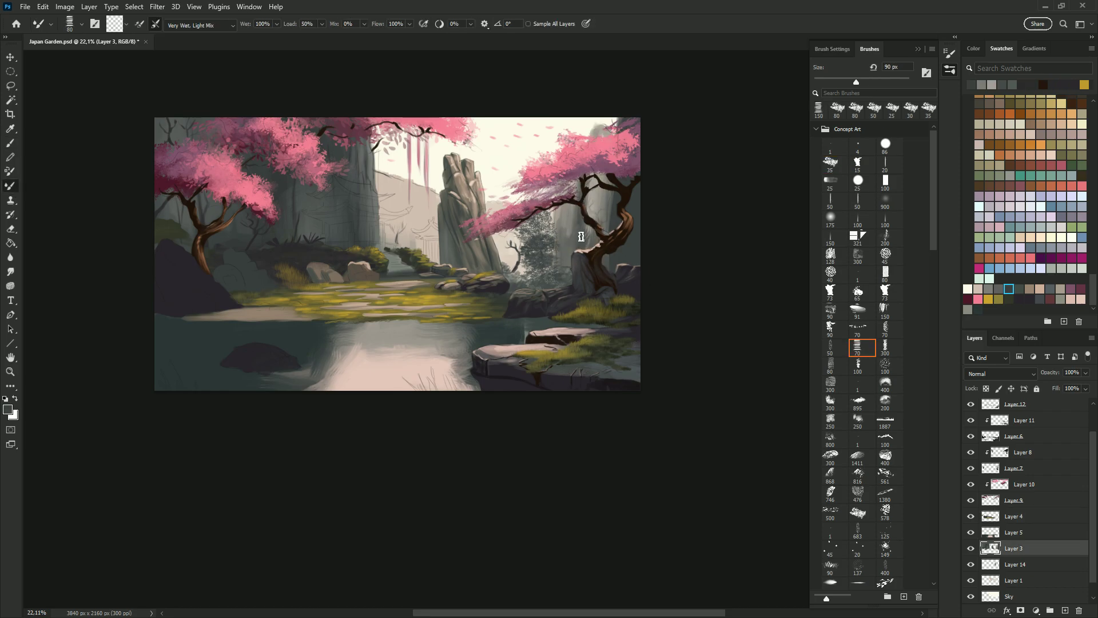
pyautogui.keyDown('ctrl'); pyautogui.click(530, 172); pyautogui.keyUp('ctrl')
pyautogui.moveTo(576, 153); pyautogui.dragTo(550, 169)
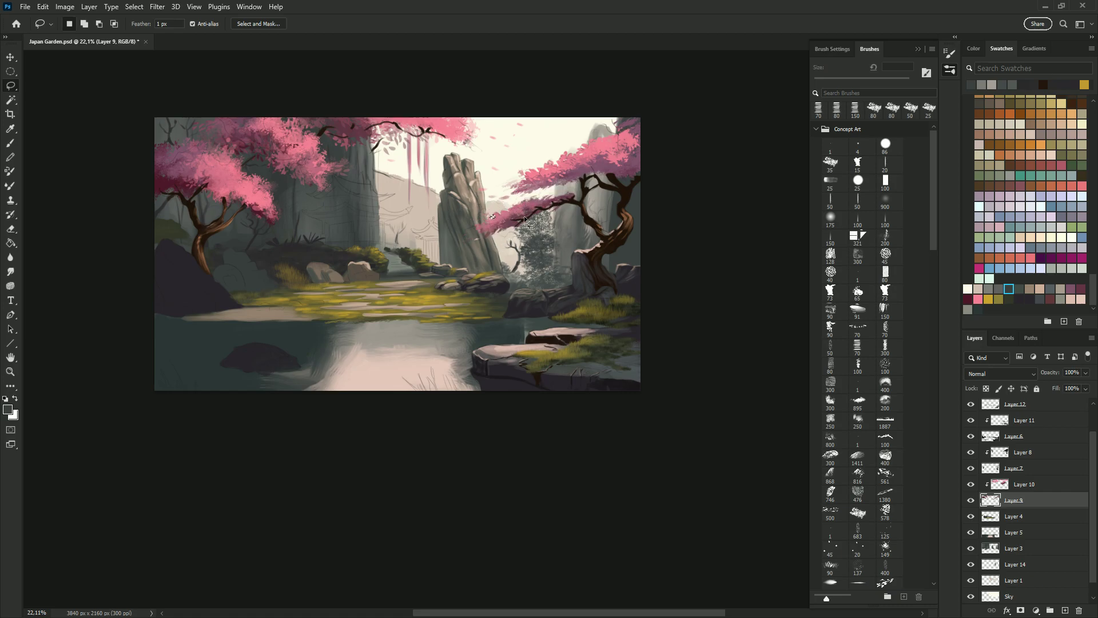
pyautogui.scroll(4, 508, 215)
pyautogui.moveTo(457, 235); pyautogui.dragTo(631, 91)
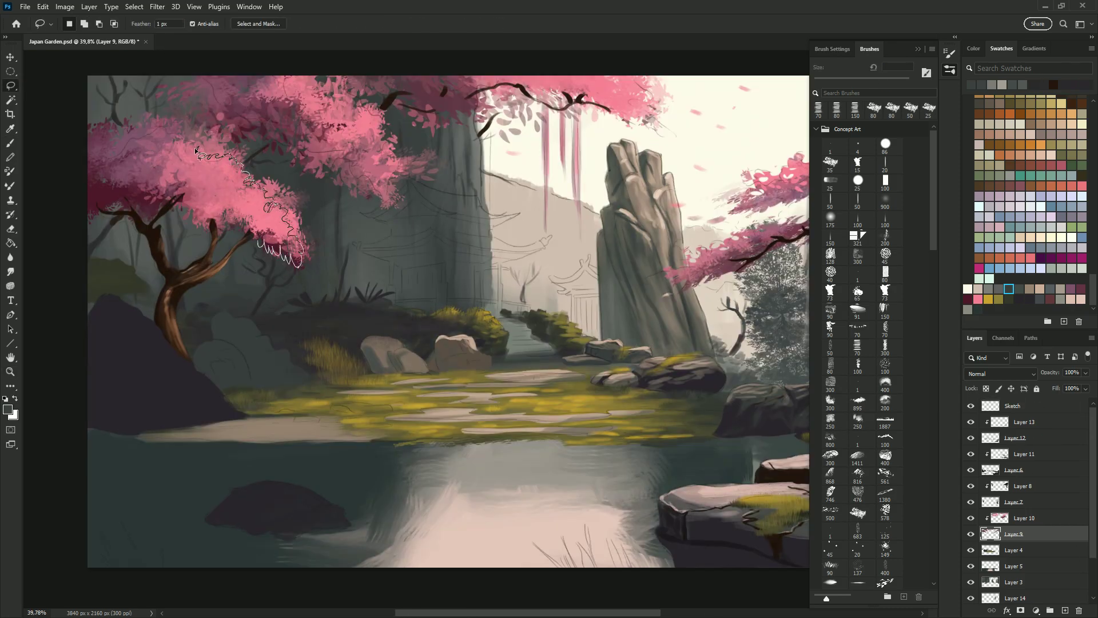
pyautogui.press('Delete')
pyautogui.hotkey('ctrl', 'd')
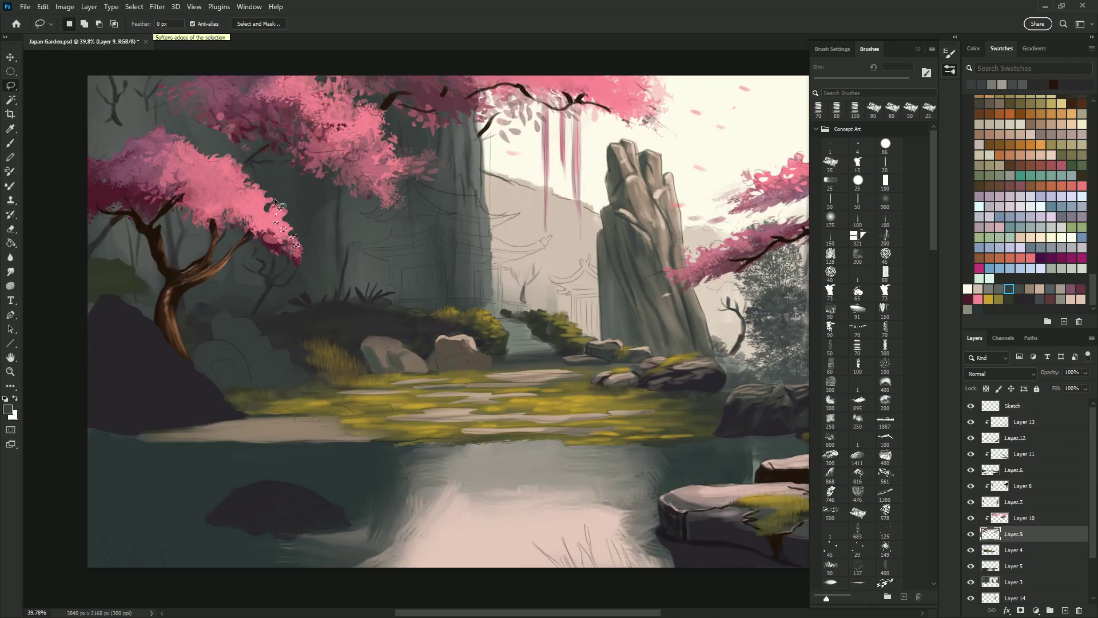
# Trim the top foliage clump and repaint it with a leafy brush.
pyautogui.scroll(3, 232, 196)
pyautogui.moveTo(233, 196); pyautogui.dragTo(200, 260)
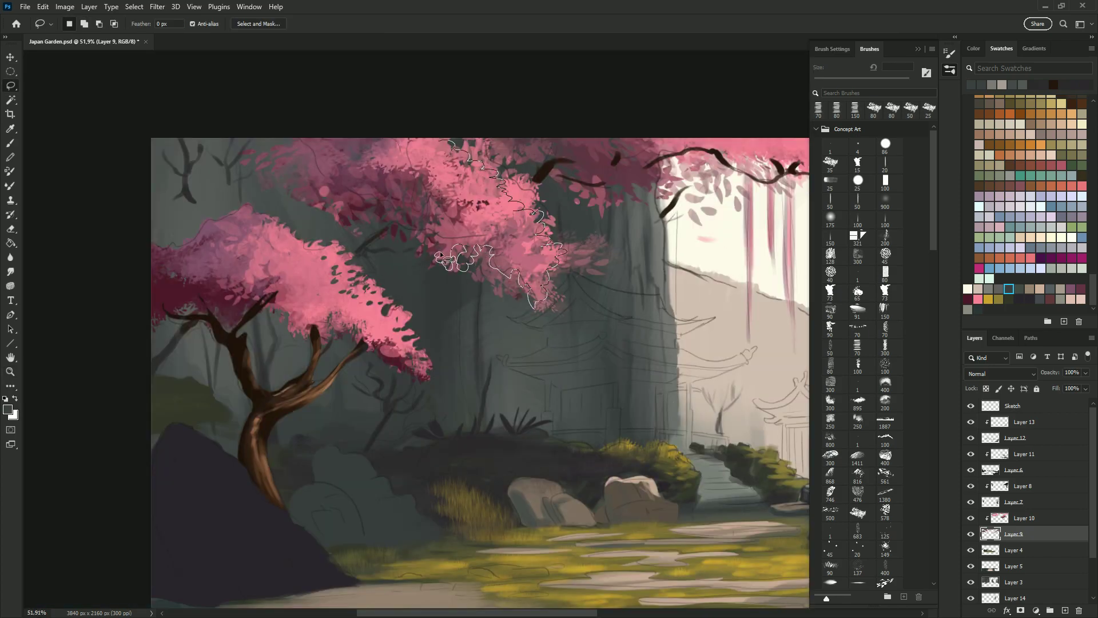
pyautogui.moveTo(323, 184); pyautogui.dragTo(318, 180)
pyautogui.press('Delete')
pyautogui.click(830, 163)
pyautogui.moveTo(171, 140); pyautogui.dragTo(320, 156)
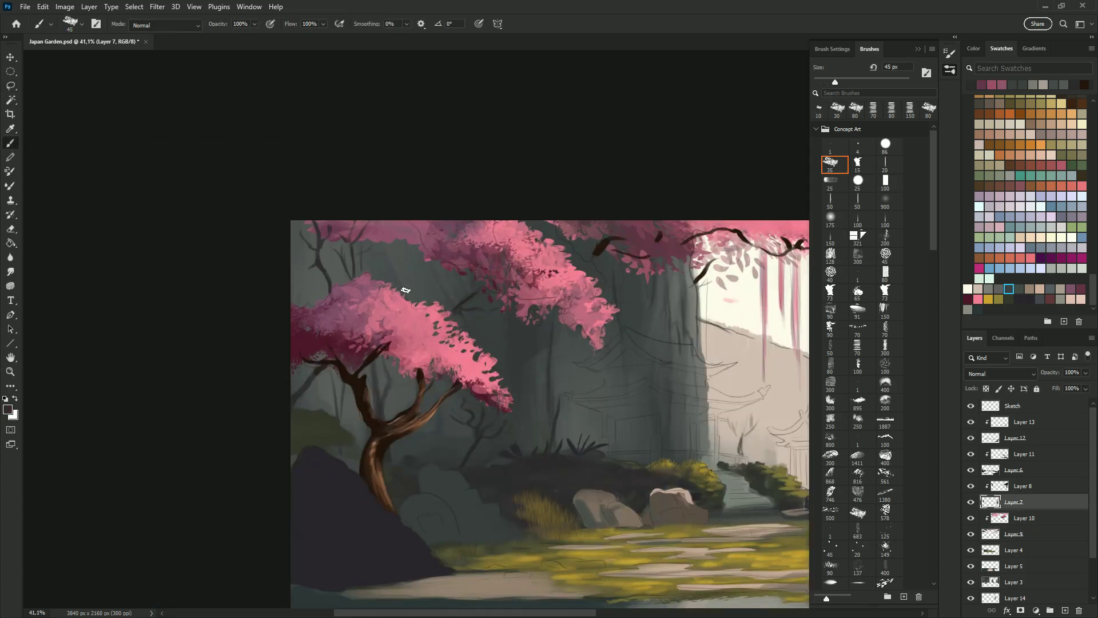
# Paint thin dark branches near the tree top and light tones on the leaning rock.
pyautogui.press('[')
pyautogui.press('[')
pyautogui.press('[')
pyautogui.moveTo(405, 290)
pyautogui.mouseDown()
pyautogui.moveTo(389, 243)
pyautogui.moveTo(473, 283)
pyautogui.mouseUp()
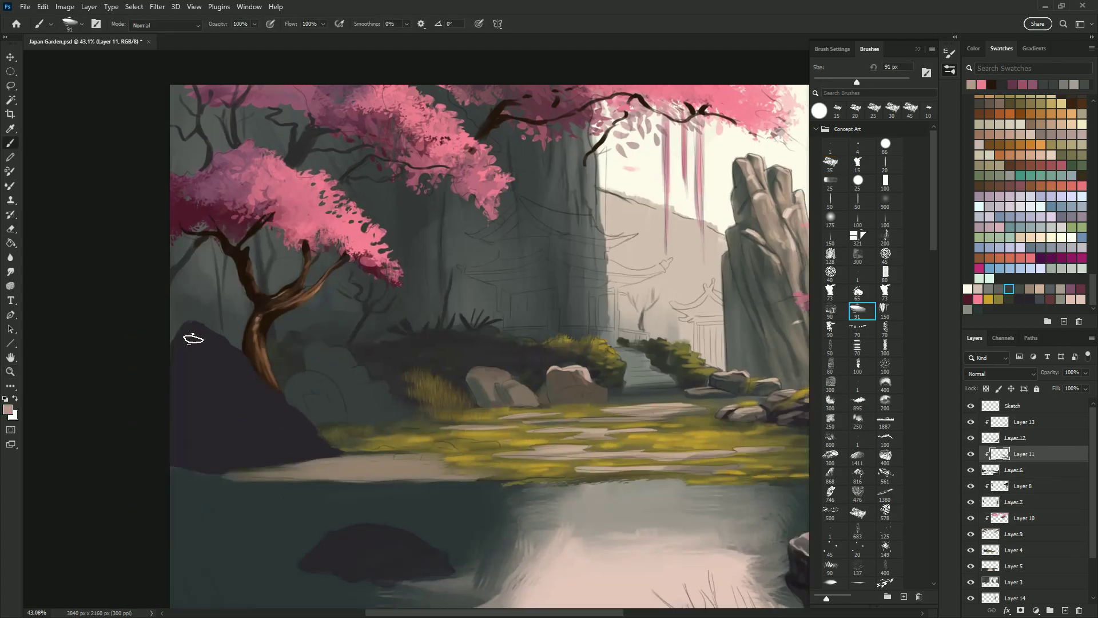
pyautogui.moveTo(198, 343)
pyautogui.mouseDown()
pyautogui.moveTo(320, 449)
pyautogui.moveTo(309, 461)
pyautogui.mouseUp()
pyautogui.moveTo(183, 323); pyautogui.dragTo(294, 458)
# Add brown and grey texture and shading to the leaning rock.
pyautogui.moveTo(217, 375)
pyautogui.mouseDown()
pyautogui.moveTo(309, 475)
pyautogui.moveTo(244, 383)
pyautogui.moveTo(269, 397)
pyautogui.moveTo(246, 411)
pyautogui.mouseUp()
pyautogui.moveTo(234, 366); pyautogui.dragTo(223, 406)
pyautogui.moveTo(183, 343)
pyautogui.mouseDown()
pyautogui.moveTo(203, 380)
pyautogui.moveTo(246, 386)
pyautogui.mouseUp()
pyautogui.moveTo(177, 452); pyautogui.dragTo(240, 469)
# Sample a grey-brown from the rock and lighten the top of the pond rock.
pyautogui.keyDown('alt'); pyautogui.click(287, 437); pyautogui.keyUp('alt')
pyautogui.press('[')
pyautogui.press('[')
pyautogui.press('[')
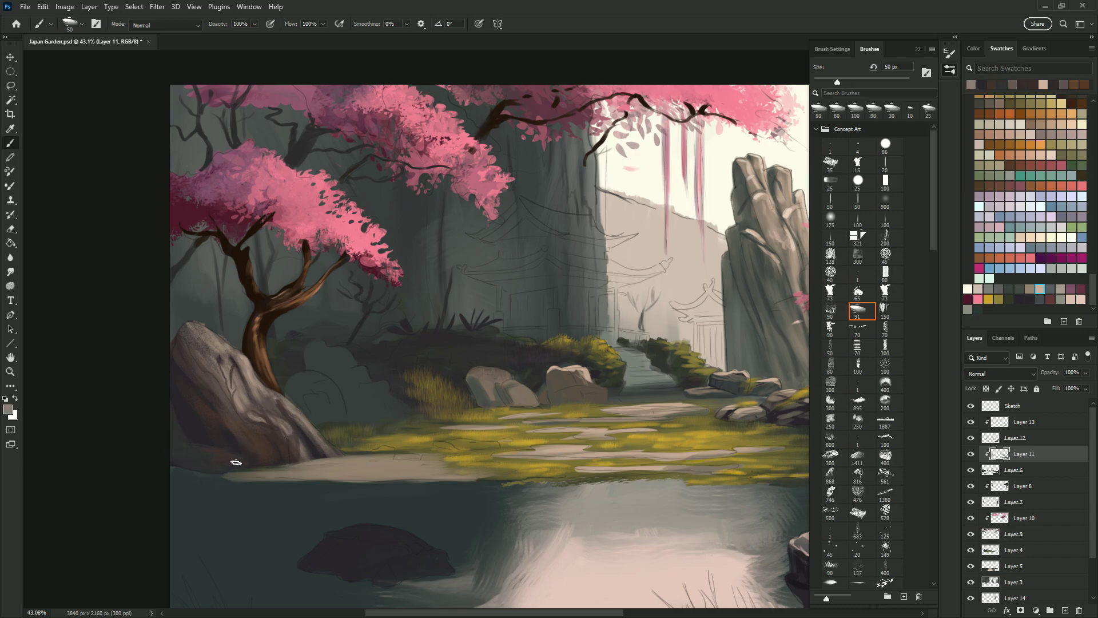
pyautogui.scroll(-3, 218, 462)
pyautogui.scroll(5, 498, 385)
pyautogui.moveTo(321, 389)
pyautogui.mouseDown()
pyautogui.moveTo(423, 400)
pyautogui.moveTo(401, 411)
pyautogui.moveTo(449, 418)
pyautogui.mouseUp()
pyautogui.press('[')
pyautogui.press('[')
pyautogui.hscroll(5, 614, 434)
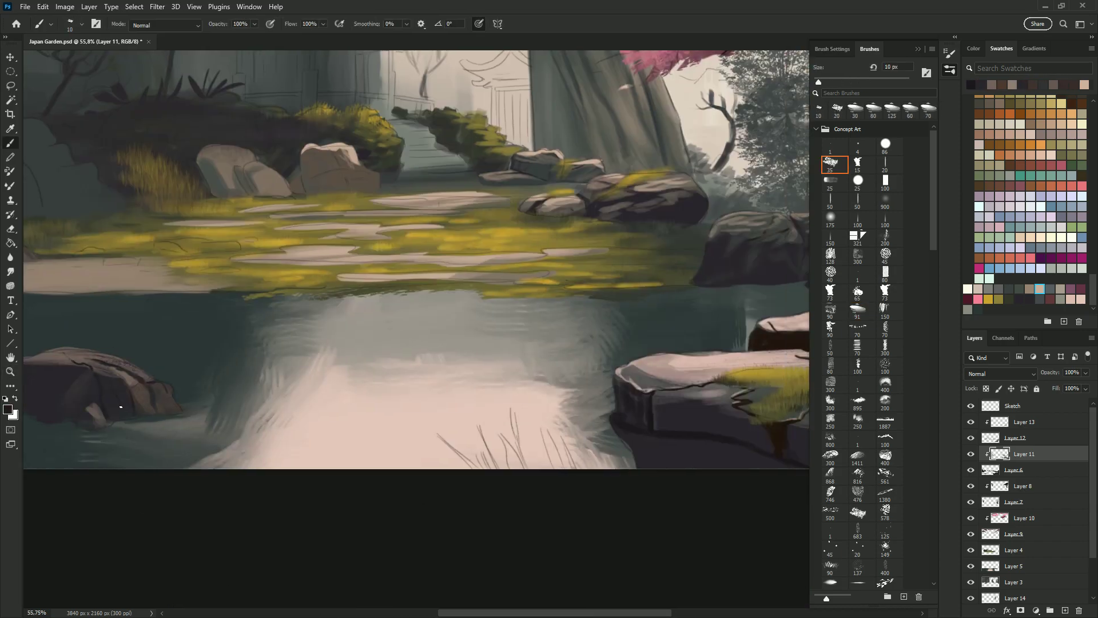
pyautogui.hscroll(-3, 119, 400)
pyautogui.press('[')
pyautogui.press('[')
pyautogui.press('[')
# Switch to Layer 5 and begin tracing a polygonal outline around the pagoda sketch.
pyautogui.keyDown('ctrl'); pyautogui.click(379, 394); pyautogui.keyUp('ctrl')
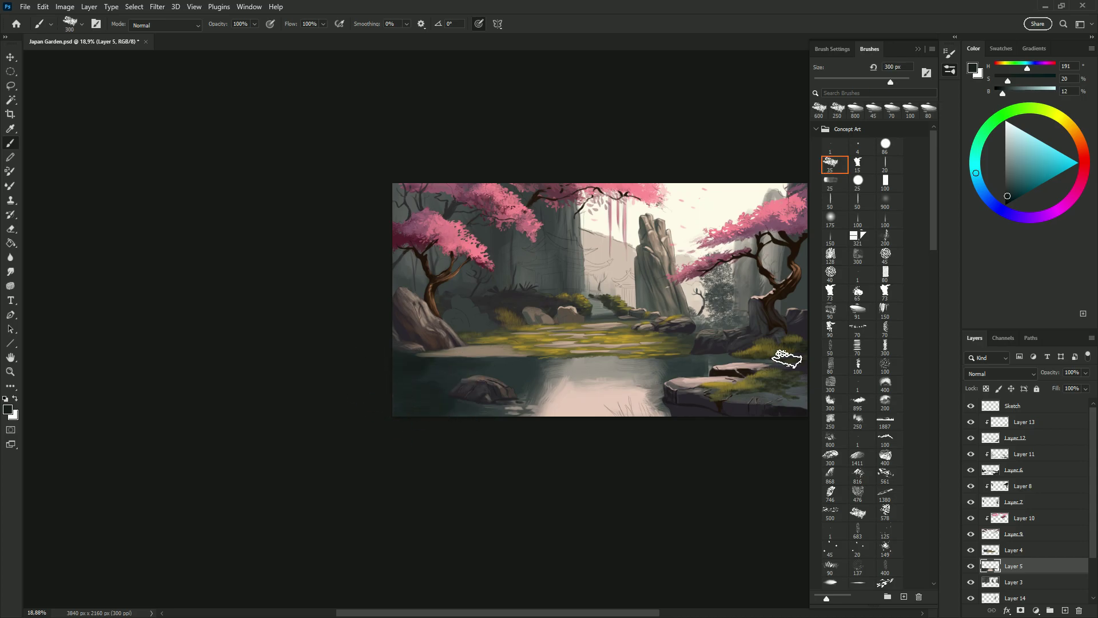
pyautogui.hotkey('shift', 'b')
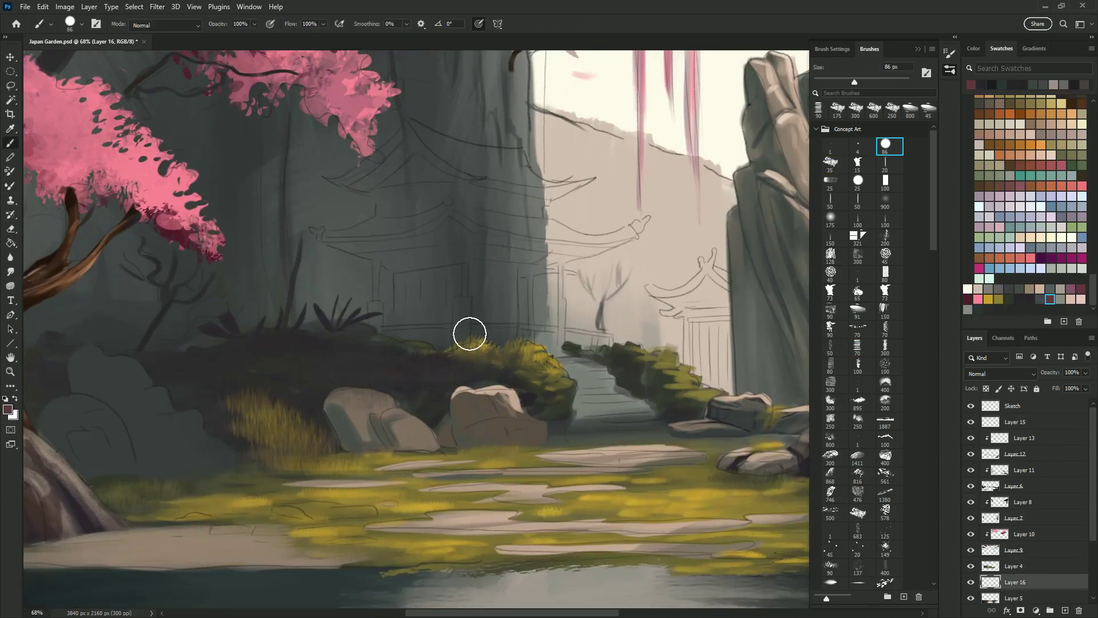
pyautogui.keyDown('shift'); pyautogui.click(394, 326); pyautogui.keyUp('shift')
pyautogui.keyDown('shift'); pyautogui.click(384, 327); pyautogui.keyUp('shift')
pyautogui.keyDown('shift'); pyautogui.click(383, 314); pyautogui.keyUp('shift')
pyautogui.keyDown('shift'); pyautogui.click(521, 325); pyautogui.keyUp('shift')
pyautogui.keyDown('shift'); pyautogui.click(520, 278); pyautogui.keyUp('shift')
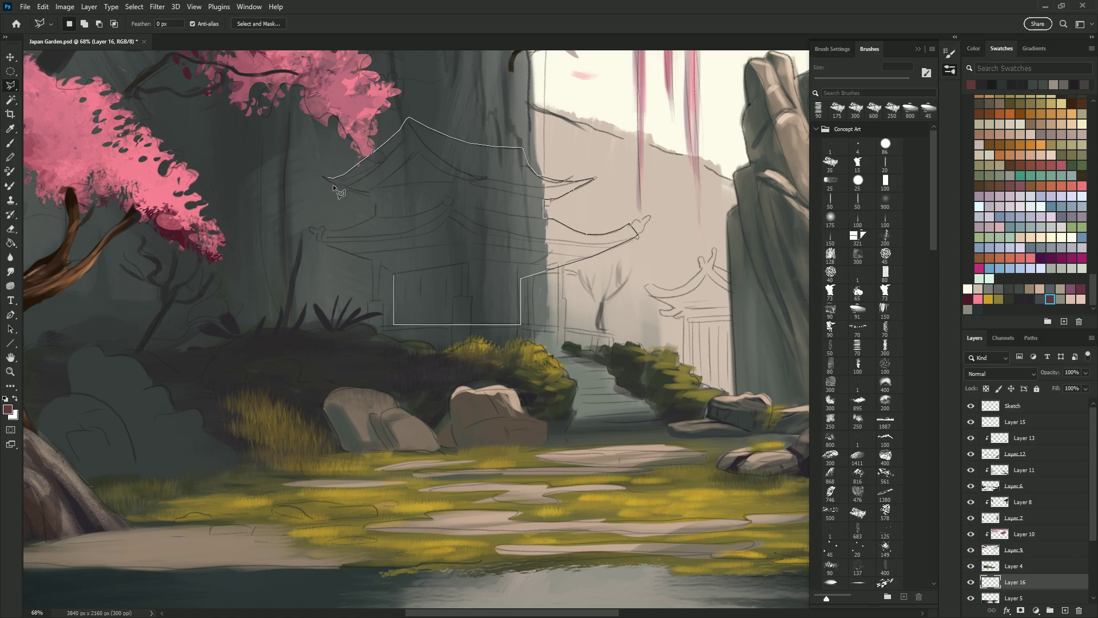
# Complete the pagoda selection with its base and eaves and fill it dark red.
pyautogui.click(393, 274)
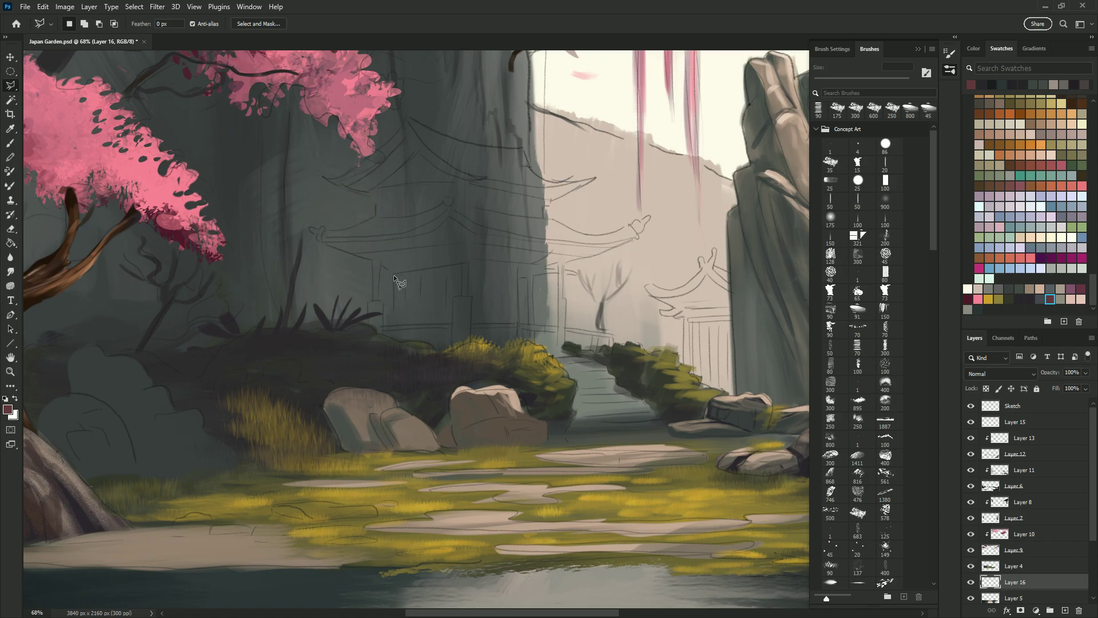
pyautogui.moveTo(376, 264); pyautogui.dragTo(517, 328)
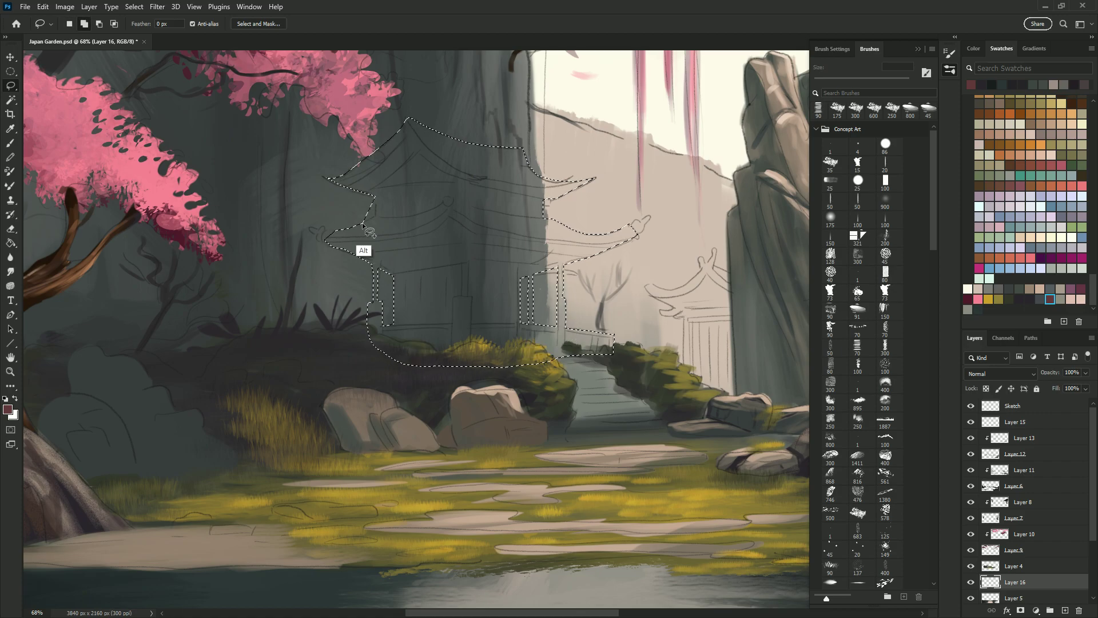
pyautogui.moveTo(363, 245); pyautogui.dragTo(362, 284)
pyautogui.moveTo(637, 240); pyautogui.dragTo(637, 241)
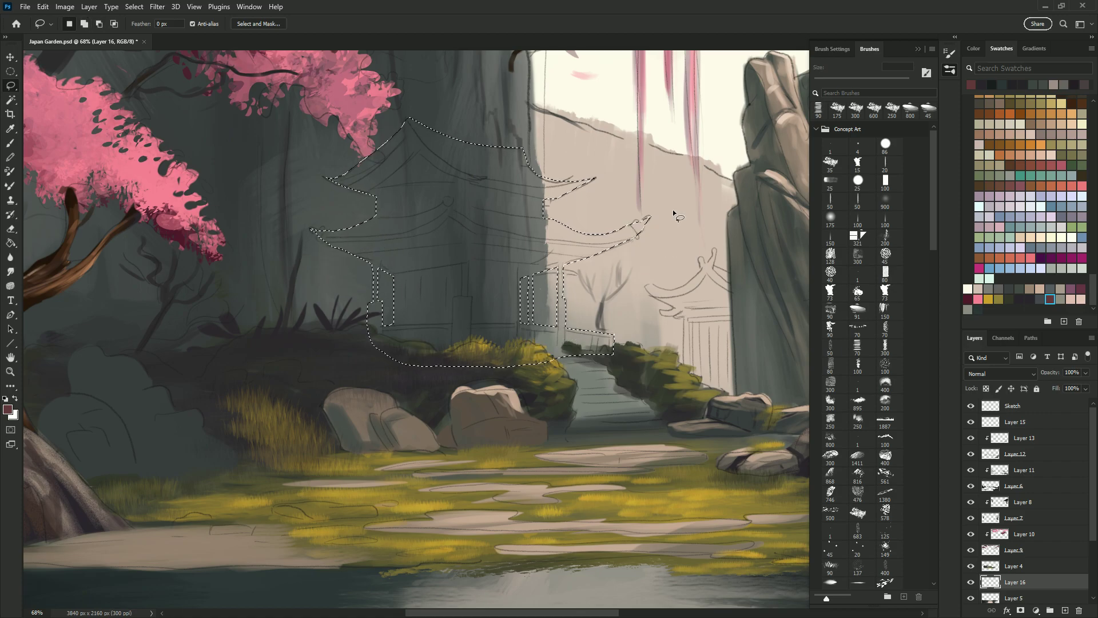
pyautogui.hotkey('alt', 'BackSpace')
pyautogui.hotkey('ctrl', 'd')
# On a new clipped layer, shade under the pagoda's eaves with darker maroon.
pyautogui.hotkey('ctrl', 'shift', 'alt', 'n')
pyautogui.hotkey('ctrl', 'alt', 'g')
pyautogui.press('b')
pyautogui.click(1034, 299)
pyautogui.press('F6')
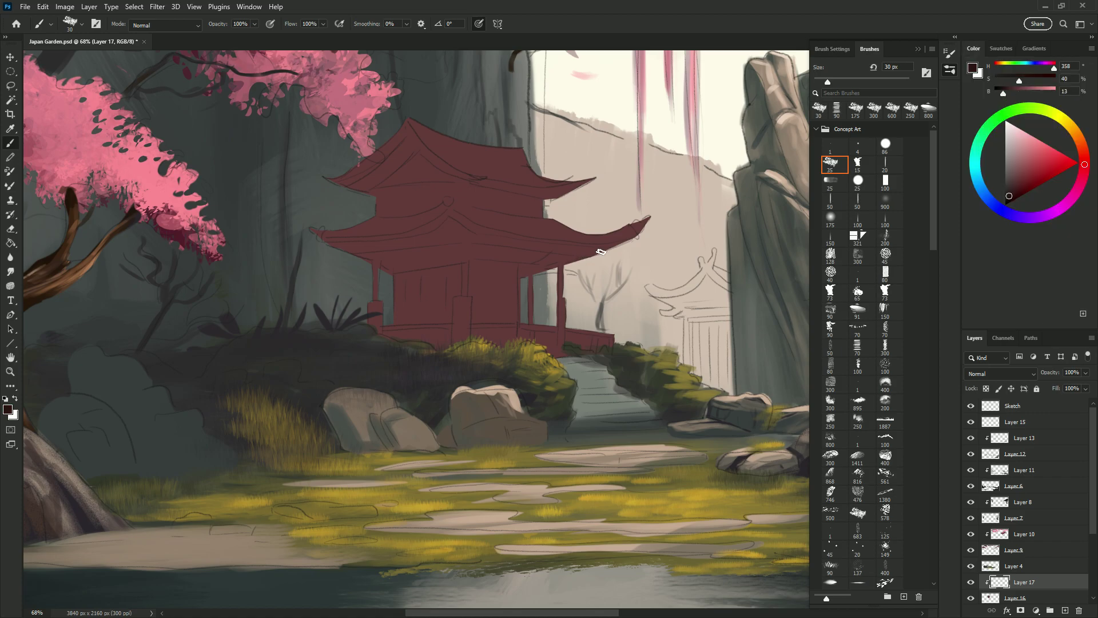
pyautogui.moveTo(549, 246); pyautogui.dragTo(475, 257)
pyautogui.press('F5')
pyautogui.hotkey('ctrl', '0')
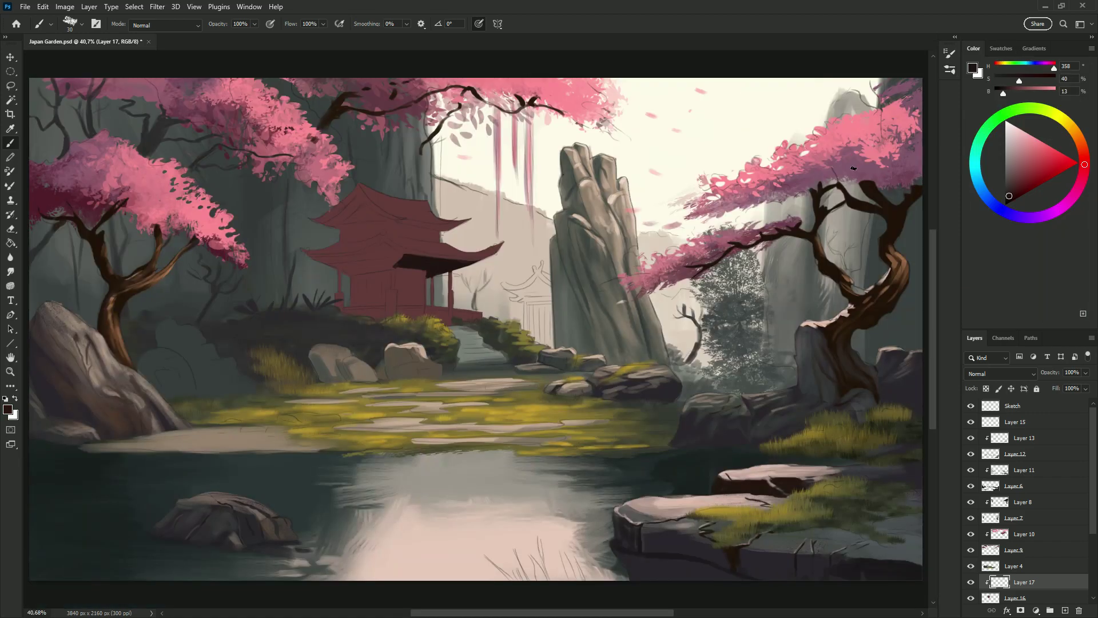
pyautogui.moveTo(389, 260); pyautogui.dragTo(354, 271)
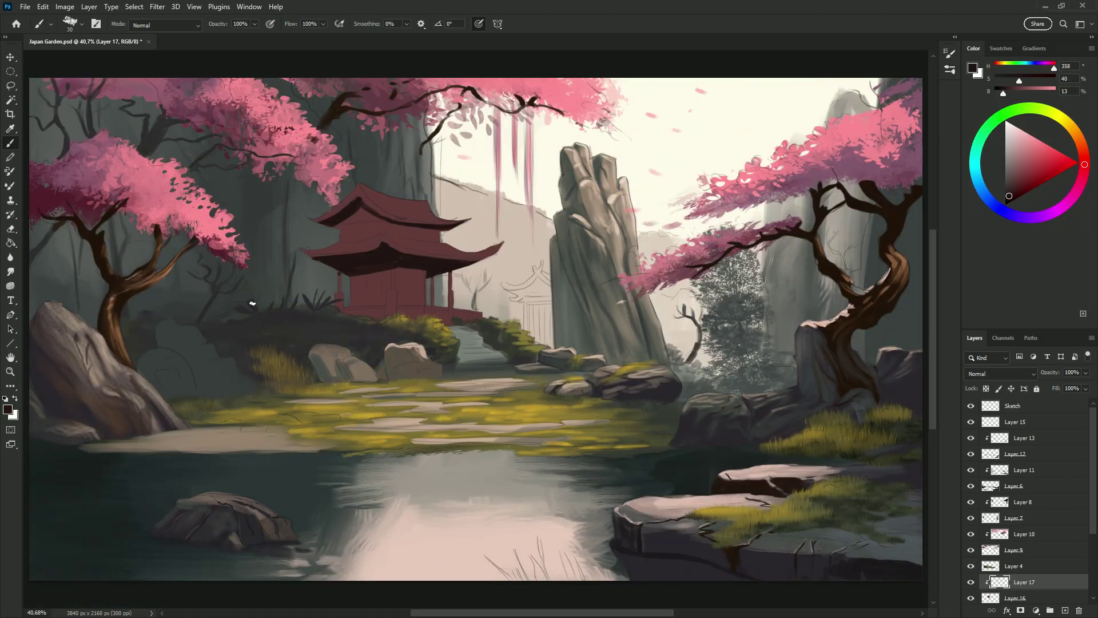
# Paint the lower eave and upper roof in dark grey-green.
pyautogui.press(']')
pyautogui.press('F6')
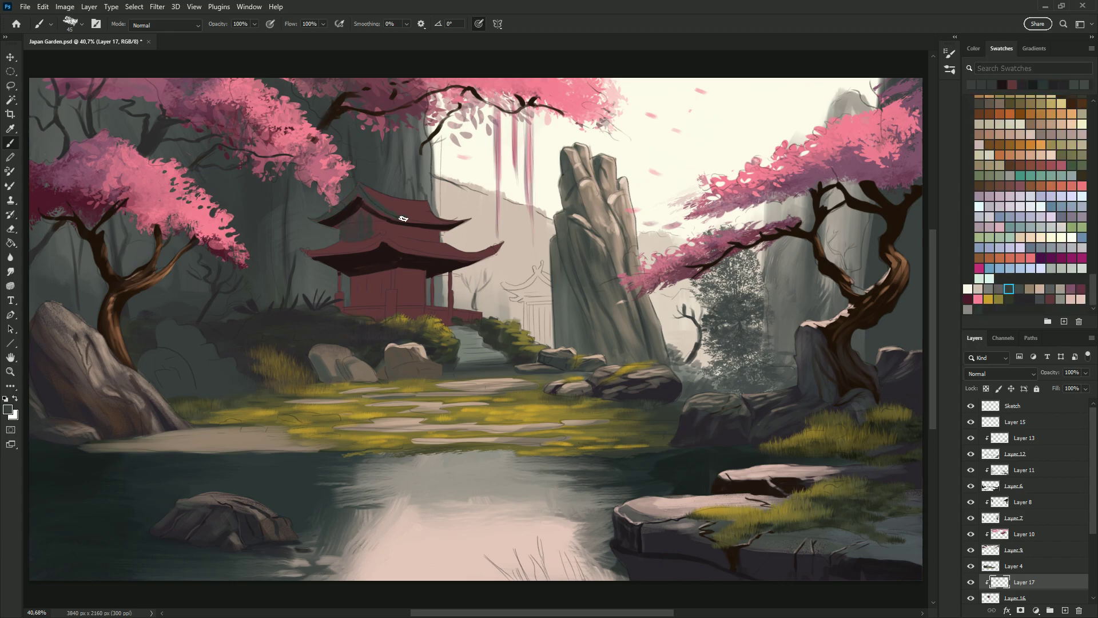
pyautogui.moveTo(400, 251)
pyautogui.mouseDown()
pyautogui.moveTo(503, 246)
pyautogui.moveTo(298, 252)
pyautogui.mouseUp()
pyautogui.moveTo(503, 245); pyautogui.dragTo(394, 256)
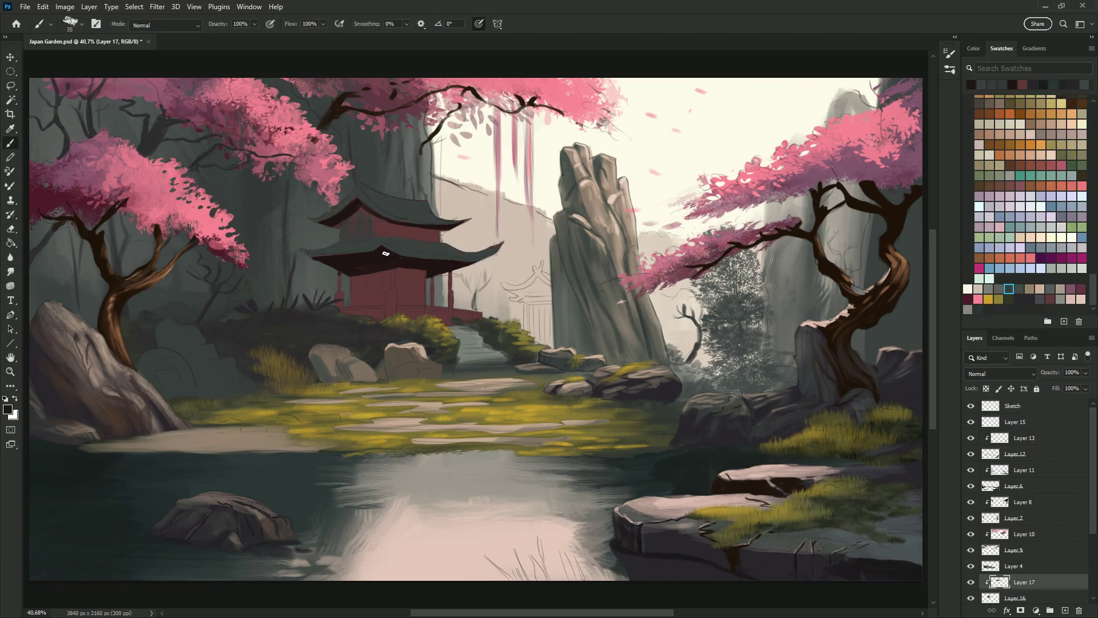
pyautogui.moveTo(409, 228); pyautogui.dragTo(355, 211)
# Darken the pagoda's red lower body with dark grey shading.
pyautogui.scroll(2, 1093, 246)
pyautogui.keyDown('alt'); pyautogui.click(458, 314); pyautogui.keyUp('alt')
pyautogui.press('l')
pyautogui.press('b')
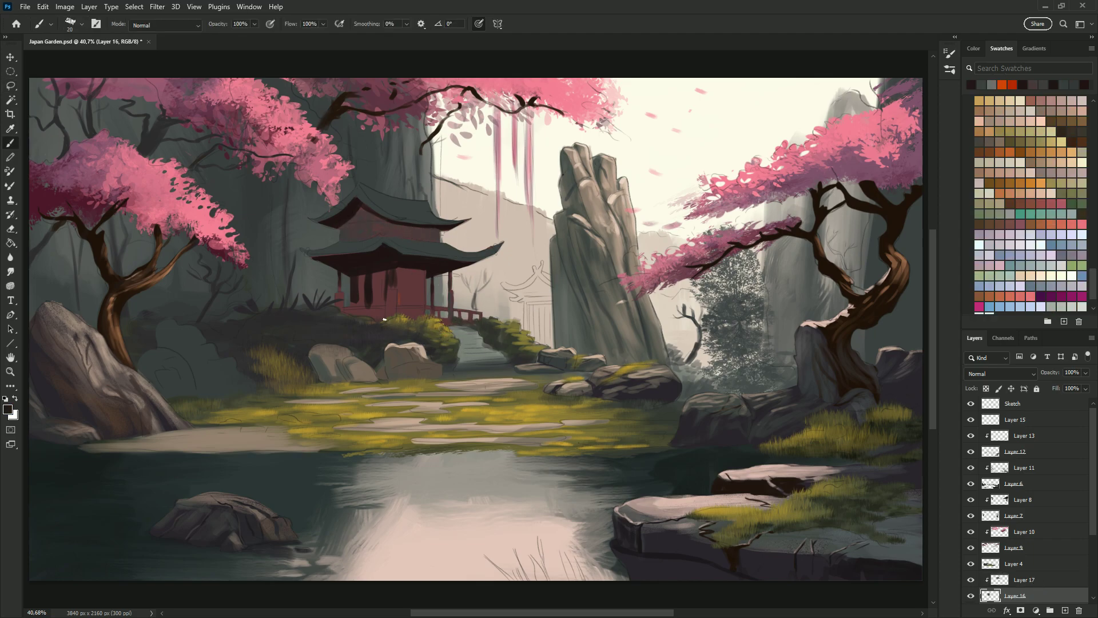
pyautogui.moveTo(382, 292); pyautogui.dragTo(383, 321)
pyautogui.moveTo(349, 281); pyautogui.dragTo(428, 282)
# Paint a thin orange vertical stroke down the pagoda's front with a small brush.
pyautogui.press('[')
pyautogui.press('[')
pyautogui.press('[')
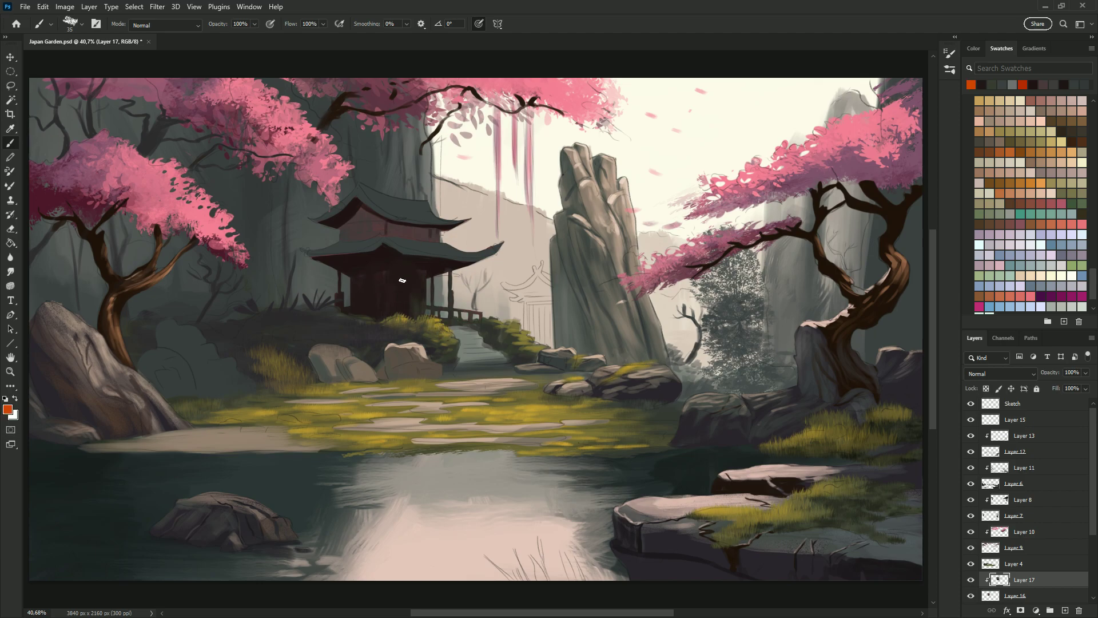
pyautogui.scroll(5, 402, 280)
pyautogui.hotkey('alt', '.')
pyautogui.moveTo(382, 246); pyautogui.dragTo(381, 289)
pyautogui.press('[')
pyautogui.press('[')
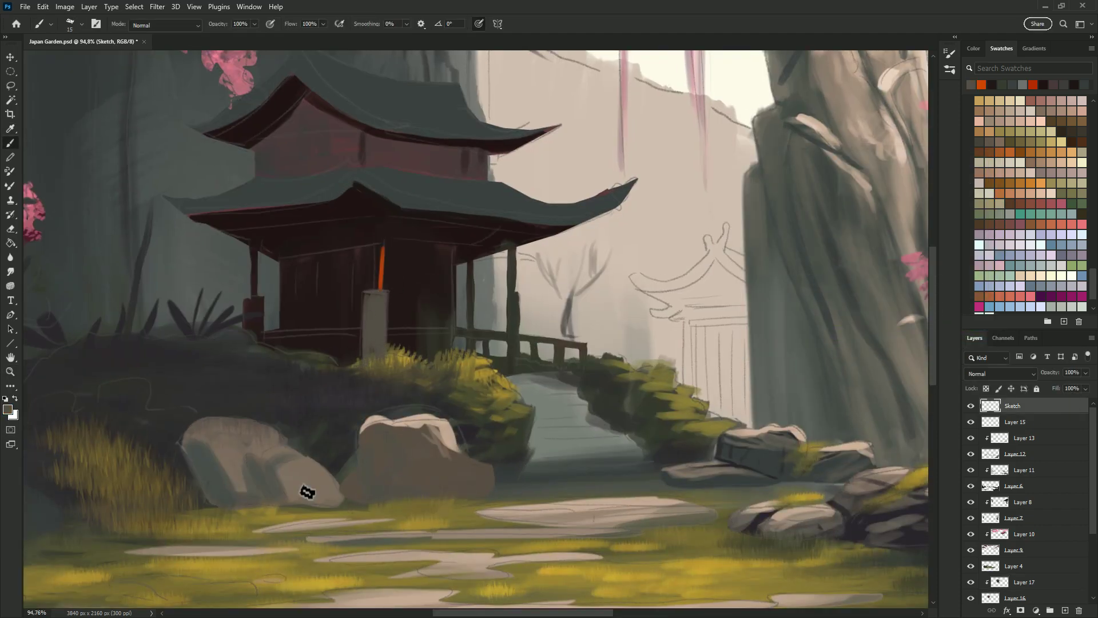
# Paint a dark brown right post and orange highlights on the pagoda's base, walls, railing and pillar.
pyautogui.hotkey('ctrl', 'z')
pyautogui.hotkey('ctrl', 'z')
pyautogui.press(']')
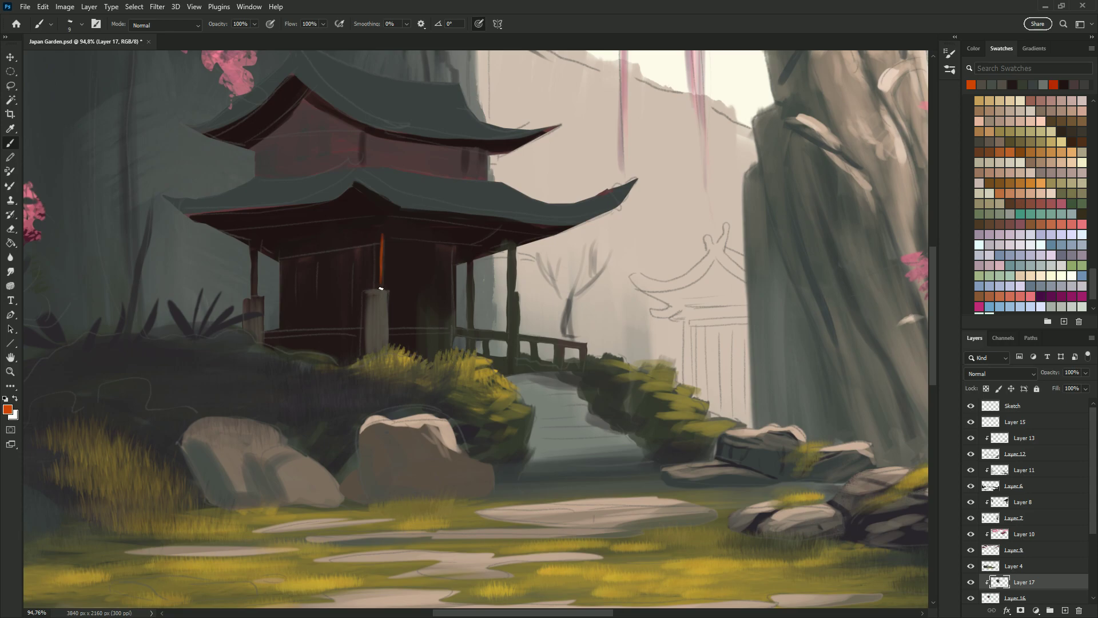
pyautogui.moveTo(275, 336); pyautogui.dragTo(357, 329)
pyautogui.keyDown('alt'); pyautogui.click(360, 326); pyautogui.keyUp('alt')
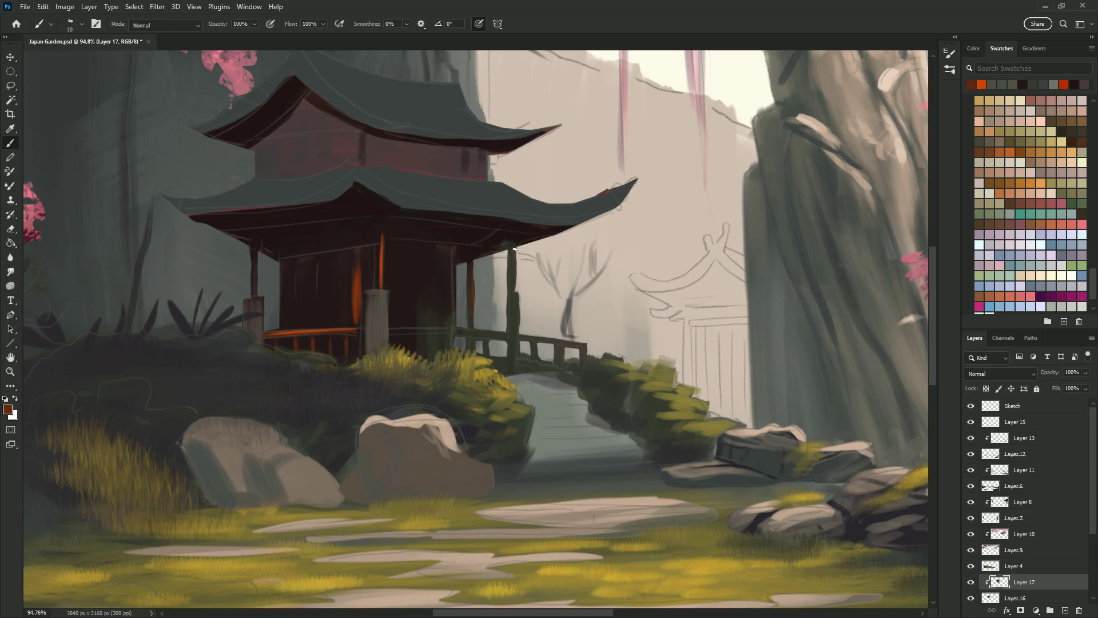
pyautogui.moveTo(515, 249); pyautogui.dragTo(505, 354)
pyautogui.keyDown('alt'); pyautogui.click(380, 248); pyautogui.keyUp('alt')
pyautogui.moveTo(334, 318); pyautogui.dragTo(301, 262)
pyautogui.moveTo(547, 341); pyautogui.dragTo(577, 341)
pyautogui.moveTo(515, 242); pyautogui.dragTo(518, 355)
pyautogui.moveTo(378, 292); pyautogui.dragTo(377, 349)
pyautogui.moveTo(257, 297); pyautogui.dragTo(258, 314)
pyautogui.moveTo(406, 275); pyautogui.dragTo(406, 345)
# Paint a thick orange-red trim along the pagoda's lower roof edge.
pyautogui.keyDown('alt'); pyautogui.click(404, 238); pyautogui.keyUp('alt')
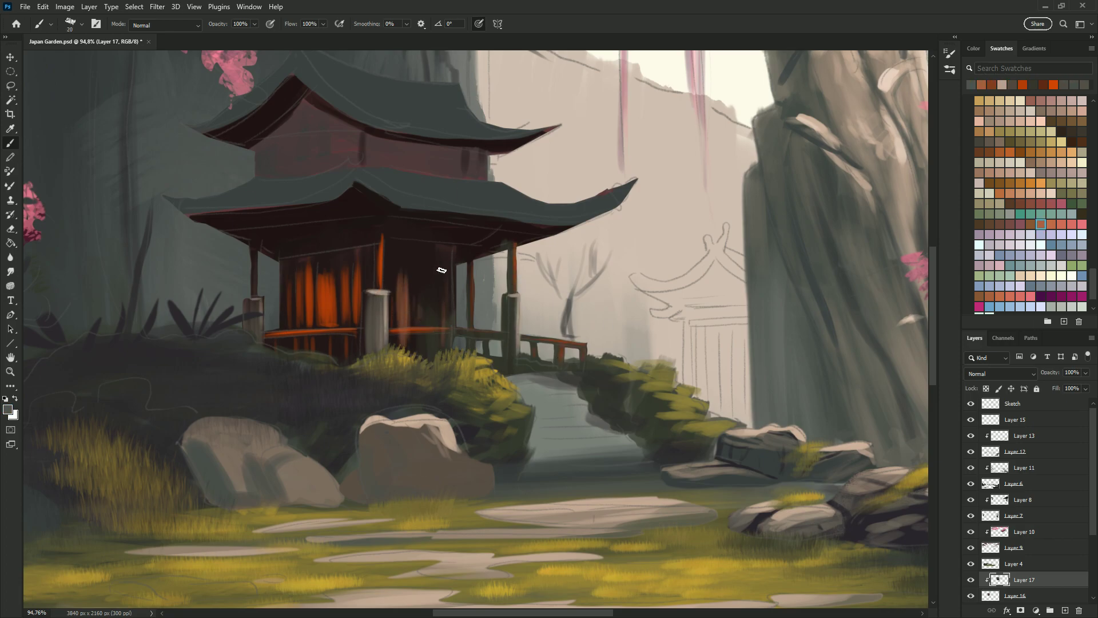
pyautogui.moveTo(399, 210); pyautogui.dragTo(606, 215)
pyautogui.press('F6')
pyautogui.press('[')
pyautogui.moveTo(394, 211); pyautogui.dragTo(576, 213)
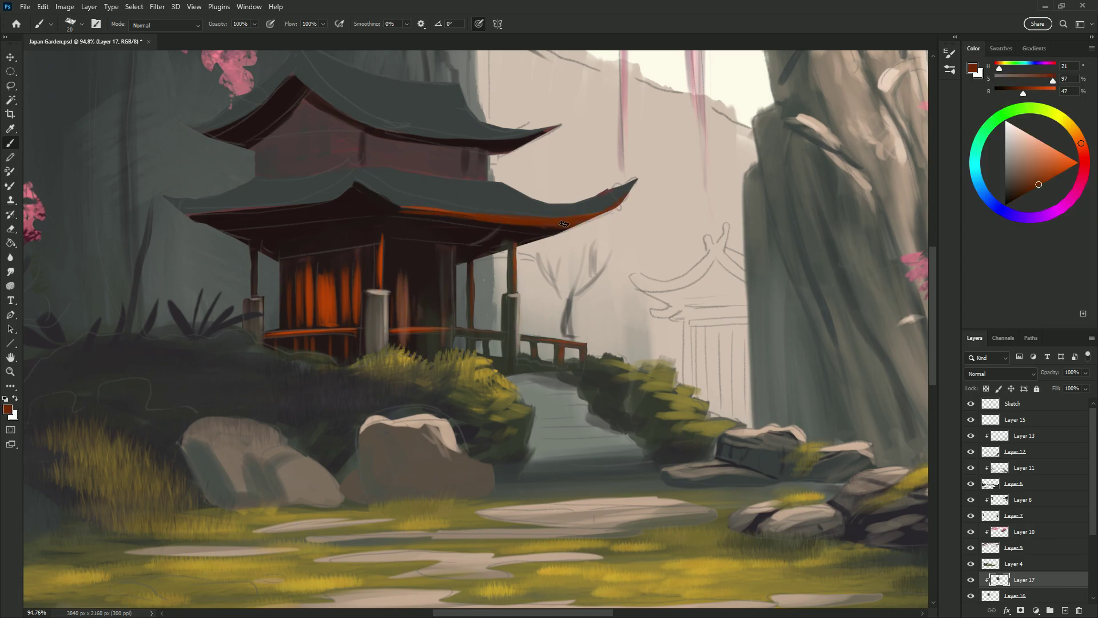
# Darken the orange door panel with a colour sampled from the roof.
pyautogui.keyDown('alt'); pyautogui.click(464, 219); pyautogui.keyUp('alt')
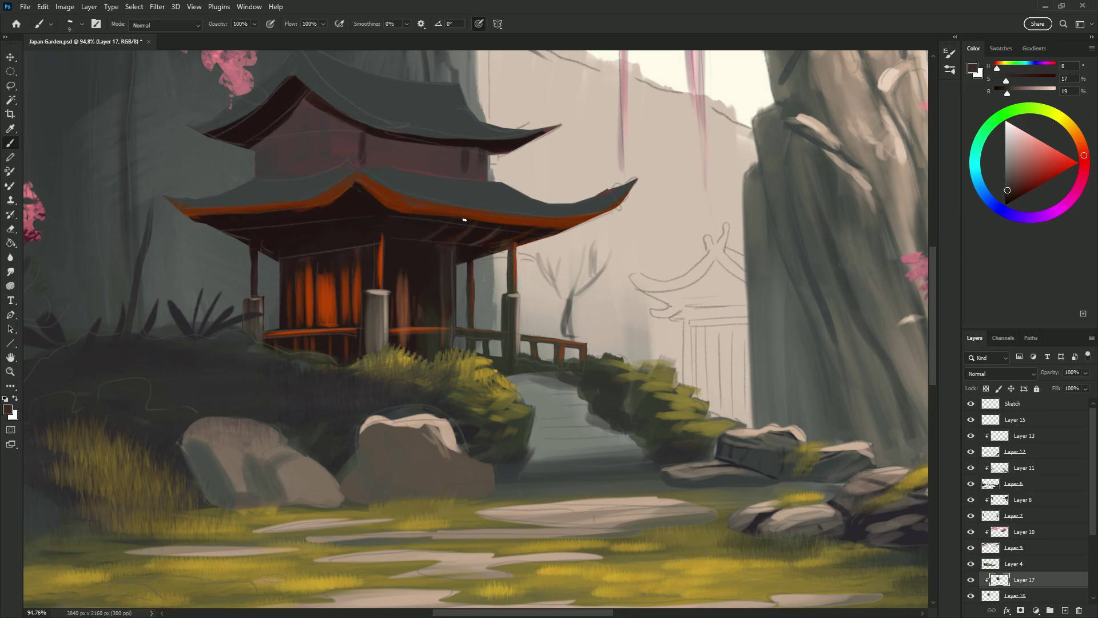
pyautogui.keyDown('alt'); pyautogui.click(189, 214); pyautogui.keyUp('alt')
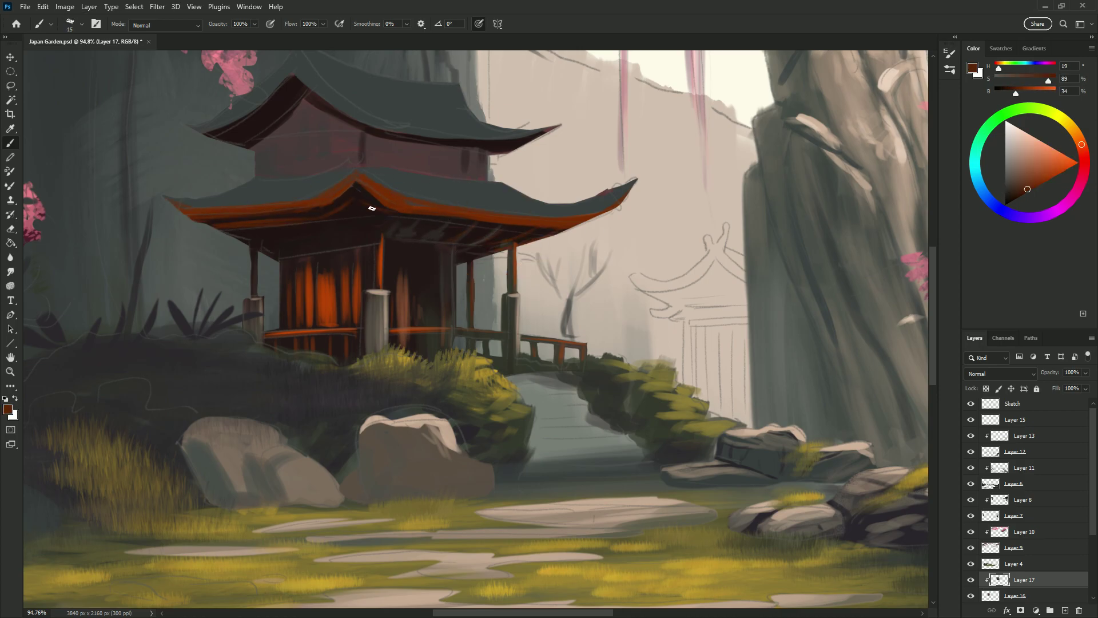
pyautogui.keyDown('alt'); pyautogui.click(421, 190); pyautogui.keyUp('alt')
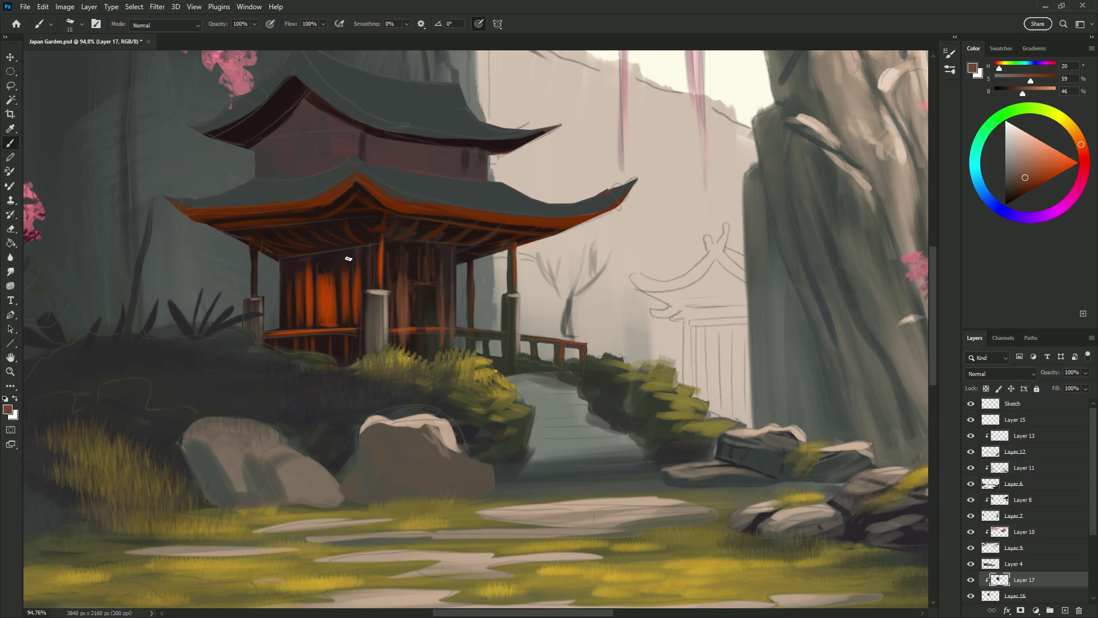
pyautogui.moveTo(349, 259); pyautogui.dragTo(314, 311)
# Paint the upper pagoda roof blue-grey with a larger brush and a grey swatch.
pyautogui.keyDown('alt'); pyautogui.click(456, 329); pyautogui.keyUp('alt')
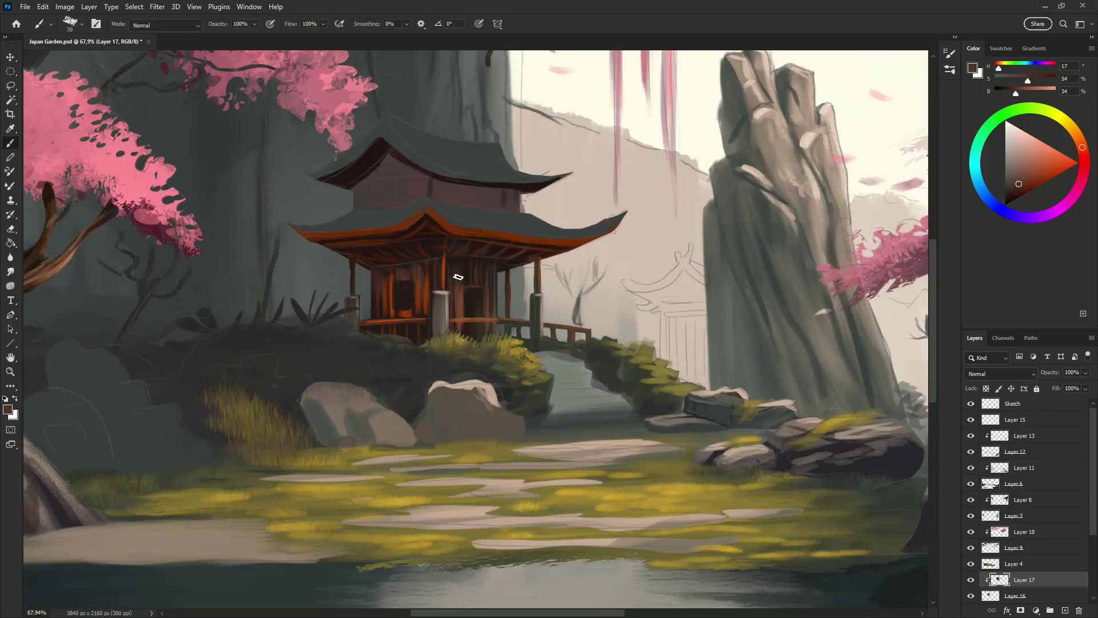
pyautogui.keyDown('alt'); pyautogui.click(600, 333); pyautogui.keyUp('alt')
pyautogui.click(1001, 48)
pyautogui.click(987, 289)
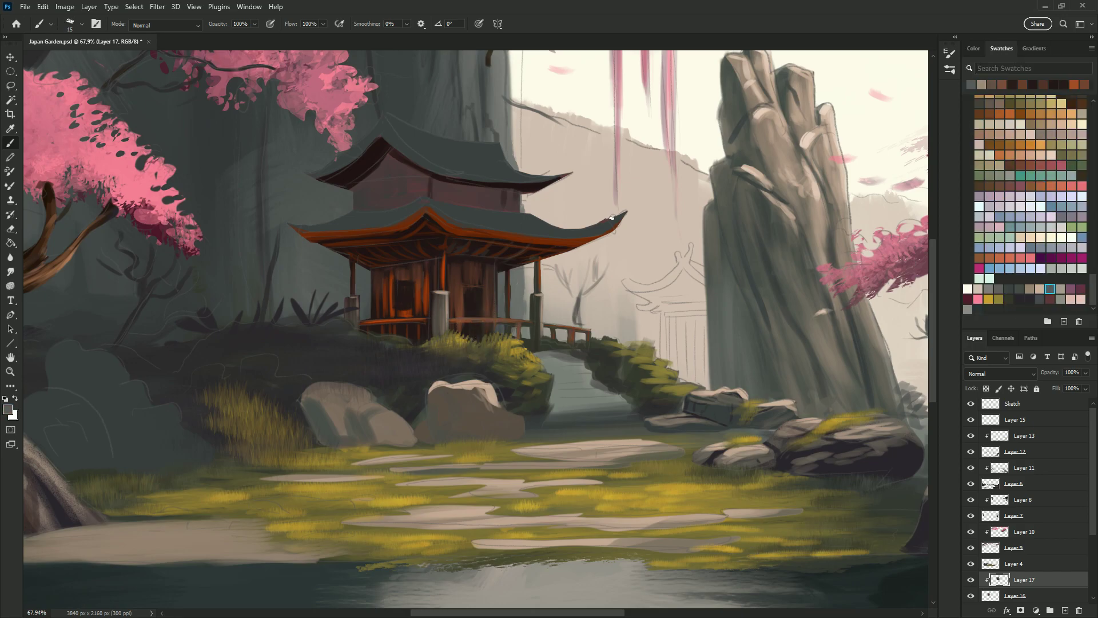
pyautogui.press(']')
pyautogui.press(']')
pyautogui.press(']')
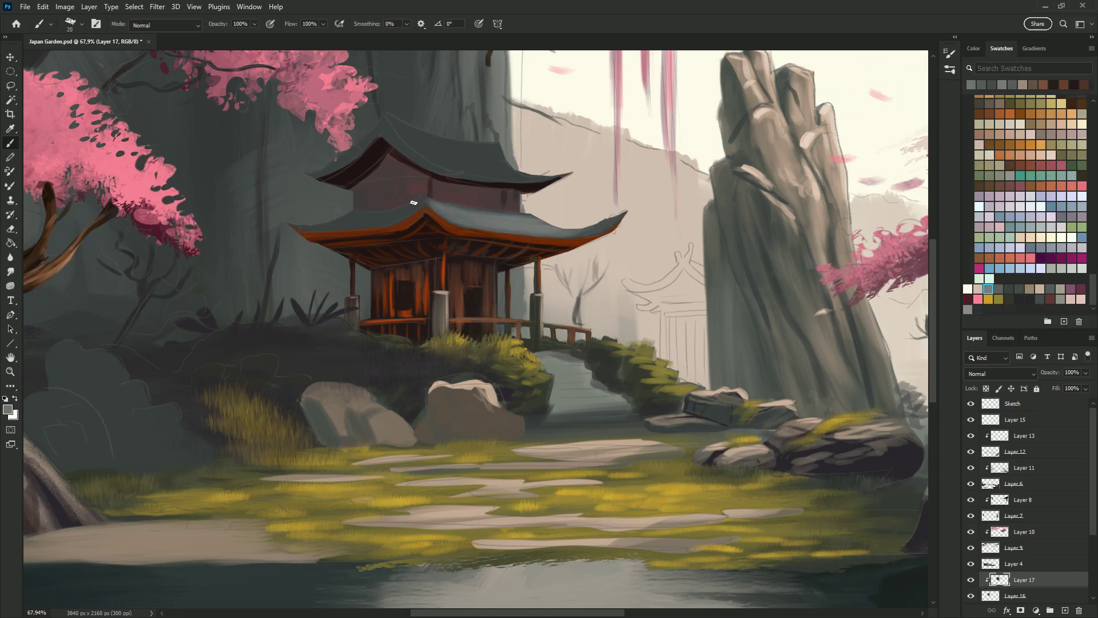
pyautogui.moveTo(389, 132); pyautogui.dragTo(514, 168)
# Lasso a selection around the upper pagoda wall.
pyautogui.keyDown('alt'); pyautogui.click(327, 176); pyautogui.keyUp('alt')
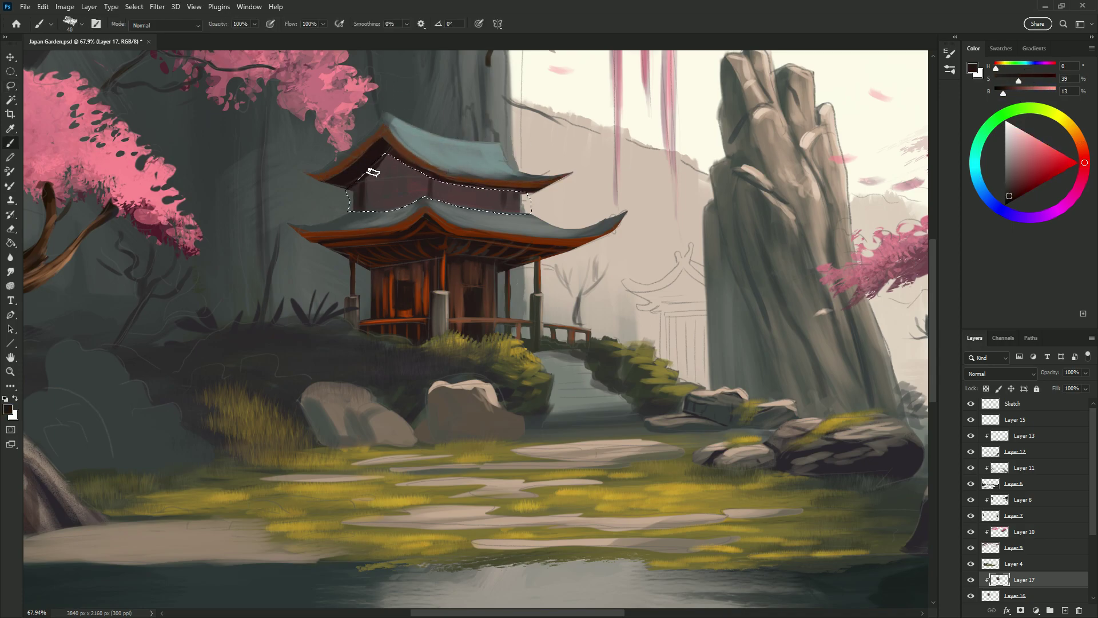
pyautogui.moveTo(499, 211); pyautogui.dragTo(491, 186)
pyautogui.keyDown('alt'); pyautogui.click(326, 186); pyautogui.keyUp('alt')
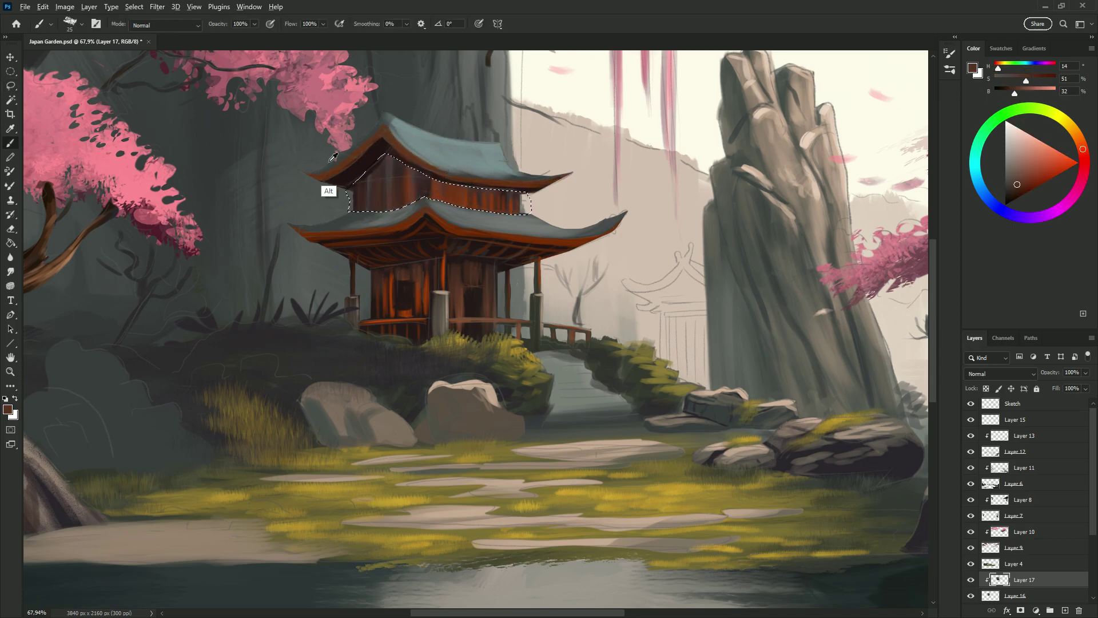
pyautogui.keyDown('alt'); pyautogui.scroll(3, 532, 343); pyautogui.keyUp('alt')
# Restroke the bushes beside the path with dark olive green using the Mixer Brush.
pyautogui.keyDown('alt'); pyautogui.click(532, 373); pyautogui.keyUp('alt')
pyautogui.keyDown('alt'); pyautogui.click(693, 422); pyautogui.keyUp('alt')
pyautogui.hotkey('shift', 'b')
pyautogui.moveTo(715, 412); pyautogui.dragTo(529, 407)
pyautogui.press('b')
pyautogui.keyDown('alt'); pyautogui.click(575, 448); pyautogui.keyUp('alt')
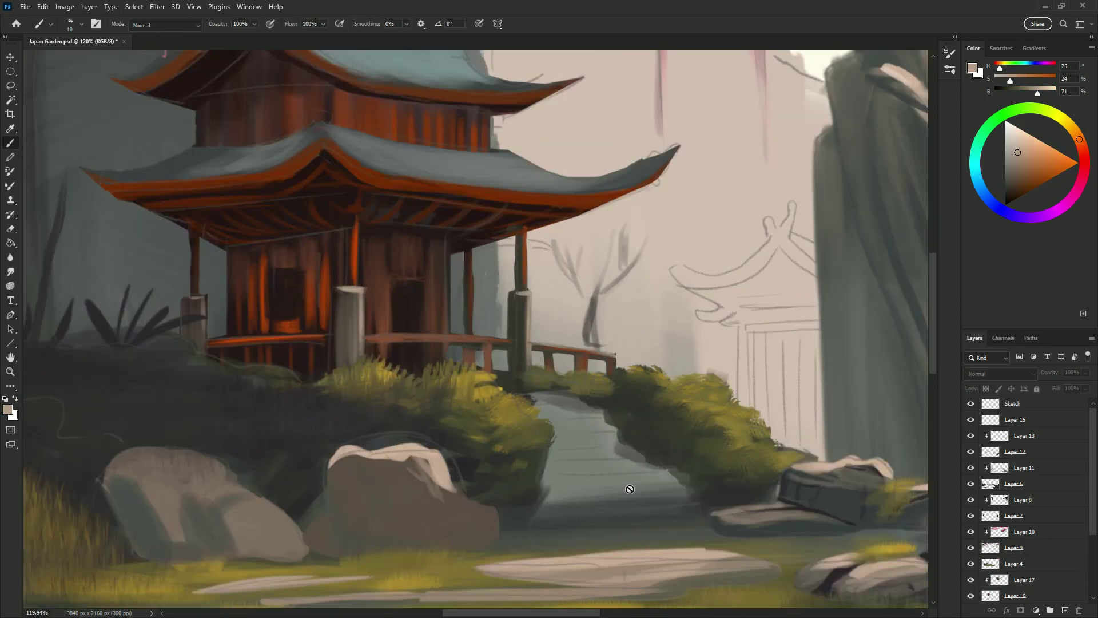
# Paint dark olive and light beige step strokes to form stone stairs up the path.
pyautogui.moveTo(549, 441); pyautogui.dragTo(626, 438)
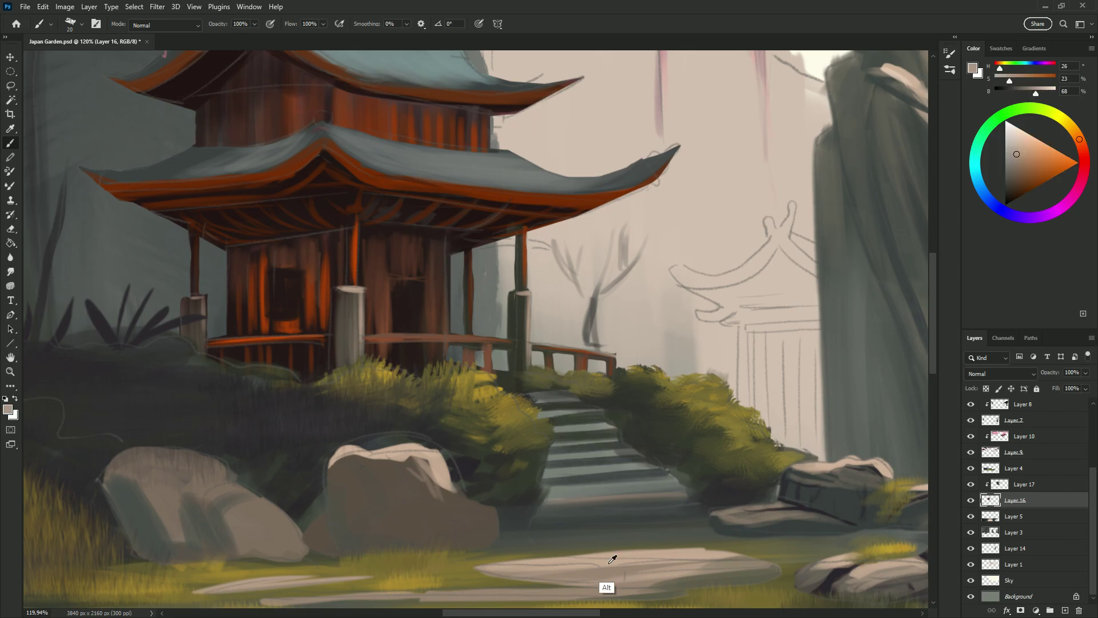
pyautogui.keyDown('alt'); pyautogui.click(601, 566); pyautogui.keyUp('alt')
pyautogui.moveTo(544, 495); pyautogui.dragTo(658, 486)
pyautogui.hotkey('alt', ']')
pyautogui.press('e')
pyautogui.press('b')
pyautogui.keyDown('ctrl'); pyautogui.click(557, 438); pyautogui.keyUp('ctrl')
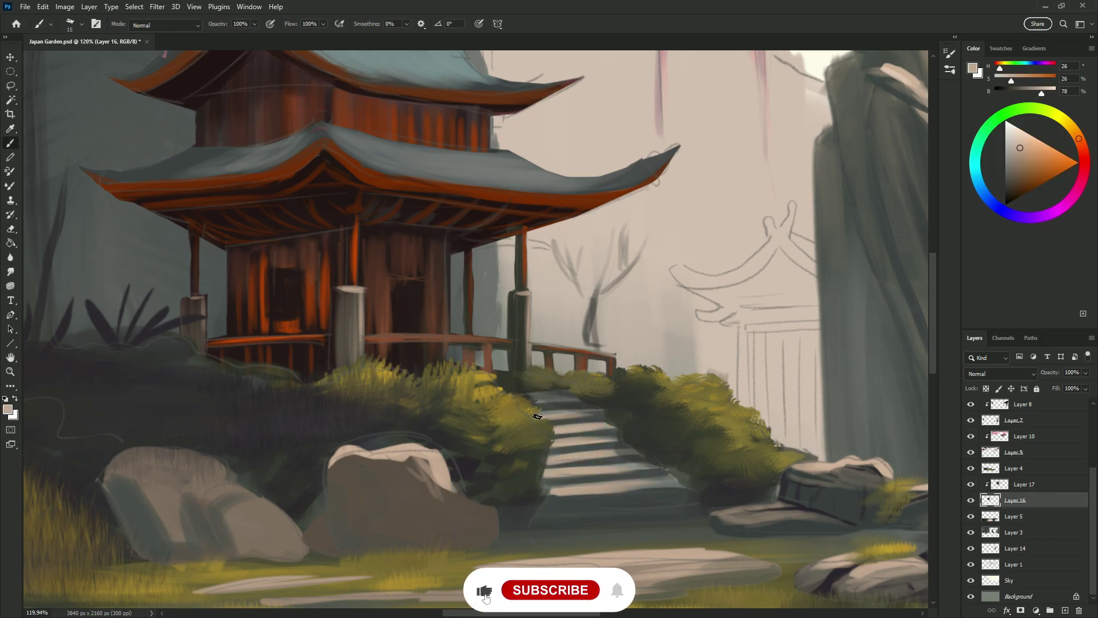
pyautogui.keyDown('ctrl'); pyautogui.click(686, 489); pyautogui.keyUp('ctrl')
pyautogui.moveTo(537, 523); pyautogui.dragTo(687, 524)
pyautogui.keyDown('alt'); pyautogui.click(499, 542); pyautogui.keyUp('alt')
pyautogui.press(']')
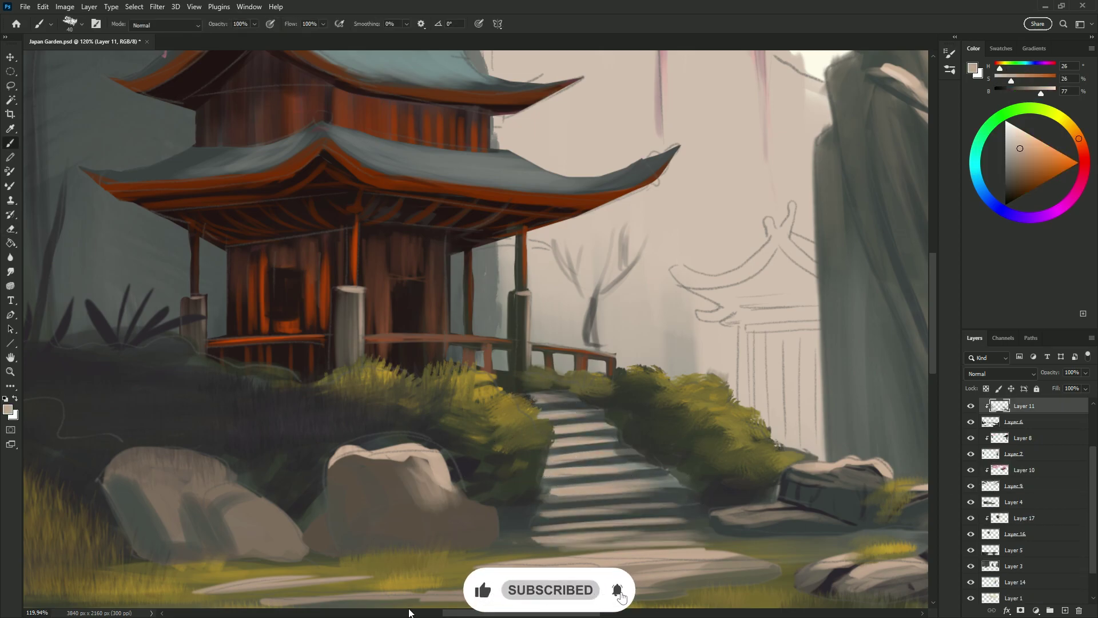
# Brush light highlights onto the left rock on Layer 11.
pyautogui.keyDown('alt'); pyautogui.click(312, 490); pyautogui.keyUp('alt')
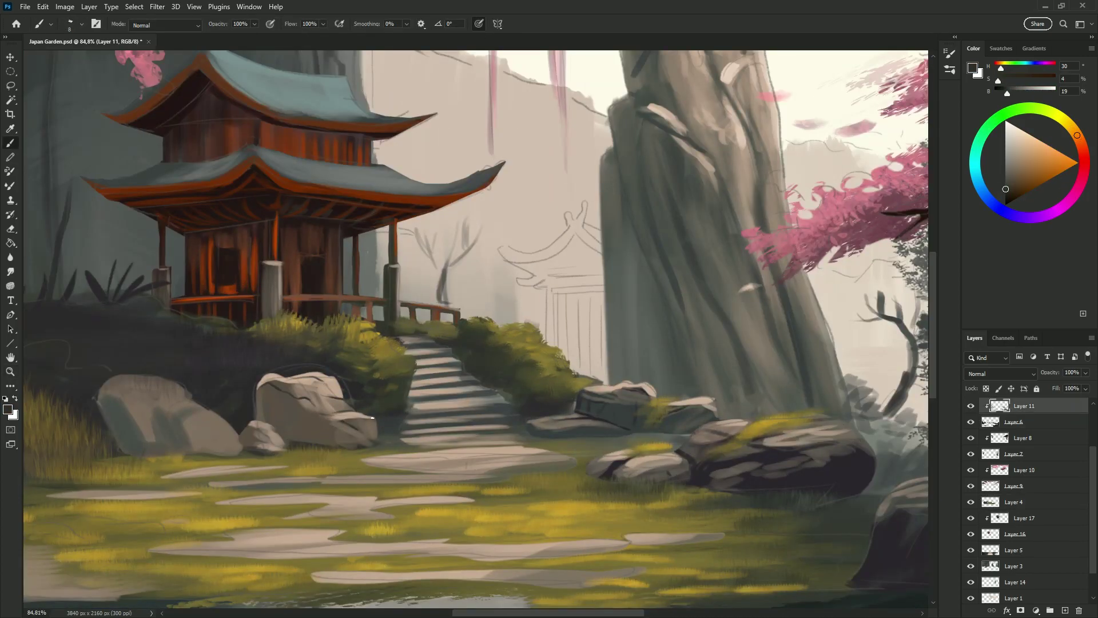
pyautogui.keyDown('alt'); pyautogui.click(271, 443); pyautogui.keyUp('alt')
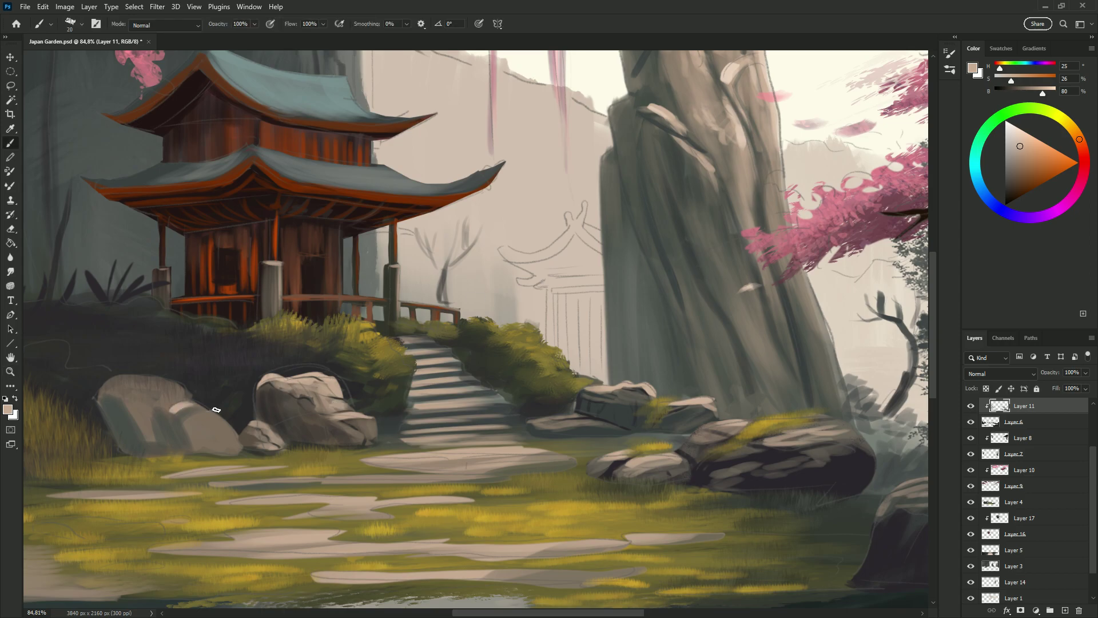
pyautogui.moveTo(149, 395); pyautogui.dragTo(188, 424)
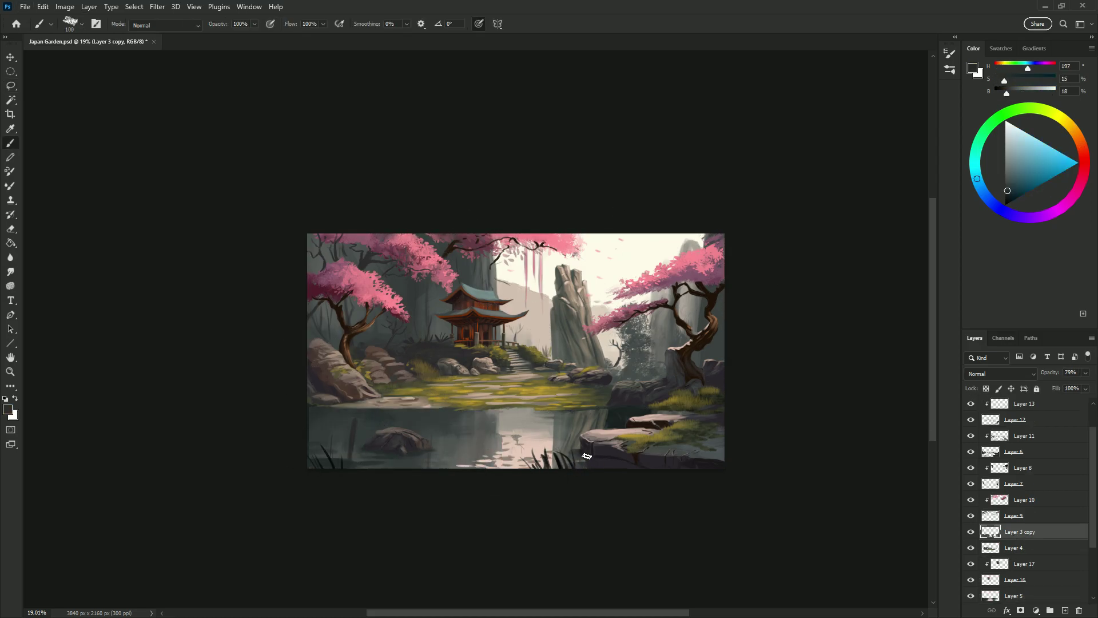
# Paint olive green lily pads on the pond on Layer 12.
pyautogui.keyDown('alt'); pyautogui.click(504, 409); pyautogui.keyUp('alt')
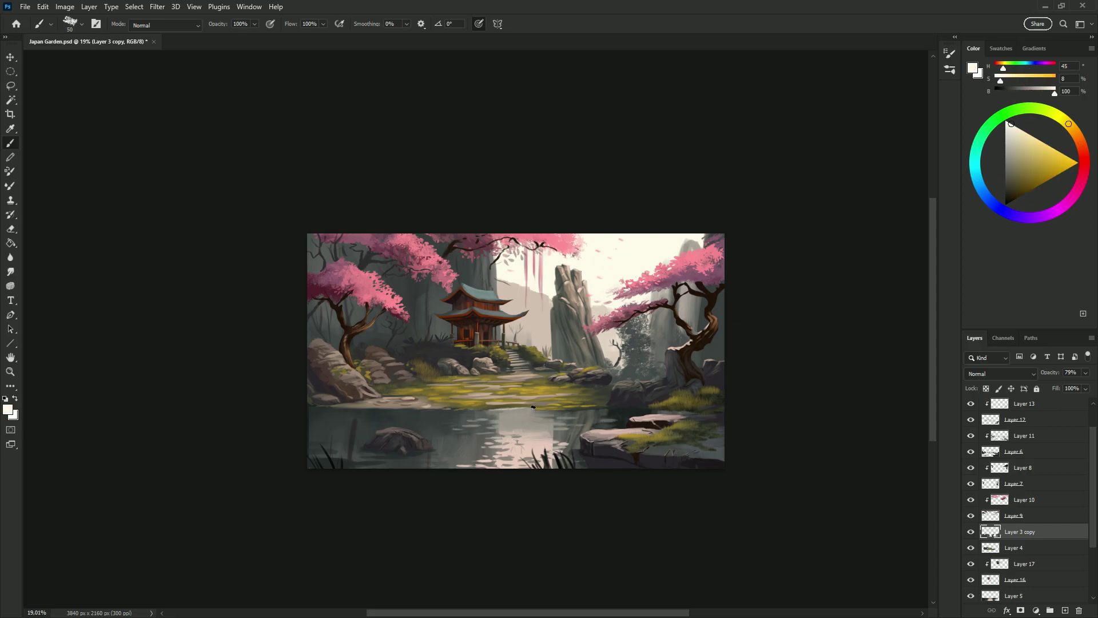
pyautogui.keyDown('alt'); pyautogui.click(425, 384); pyautogui.keyUp('alt')
pyautogui.keyDown('alt'); pyautogui.click(442, 343); pyautogui.keyUp('alt')
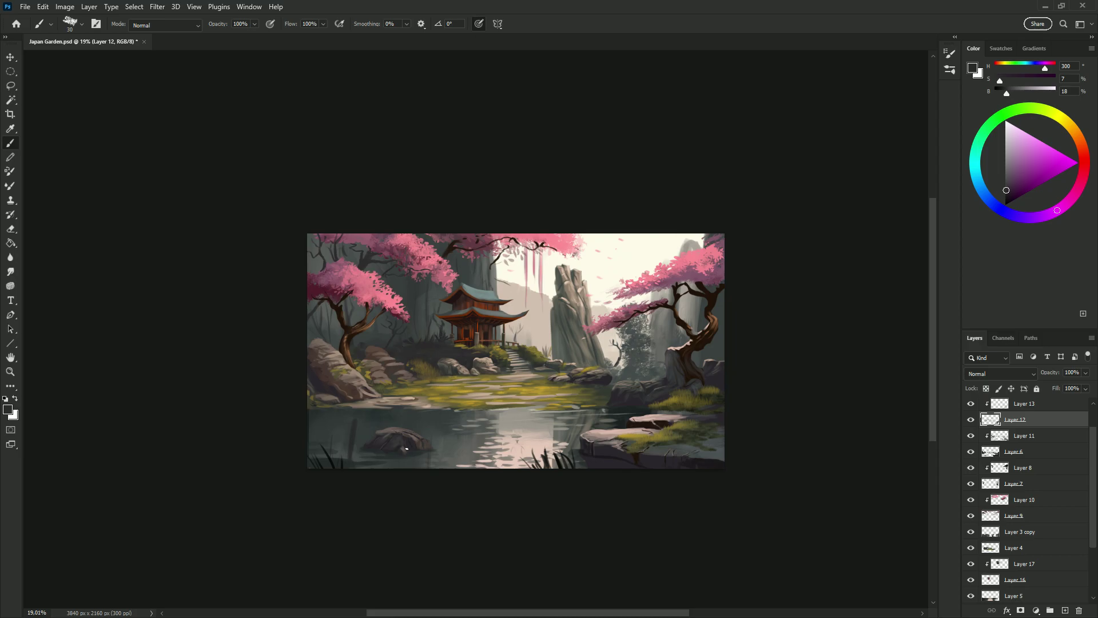
pyautogui.keyDown('alt'); pyautogui.click(455, 438); pyautogui.keyUp('alt')
pyautogui.moveTo(534, 435); pyautogui.dragTo(569, 433)
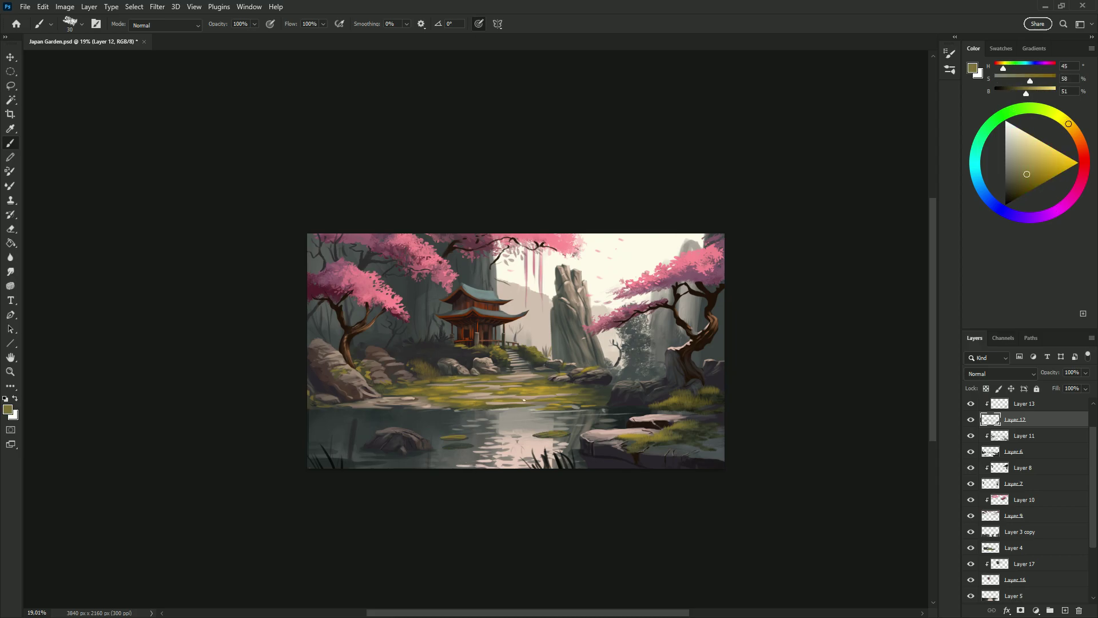
# Paint light pink and mauve petals across Layers 9, 10 and 15.
pyautogui.keyDown('alt'); pyautogui.click(619, 300); pyautogui.keyUp('alt')
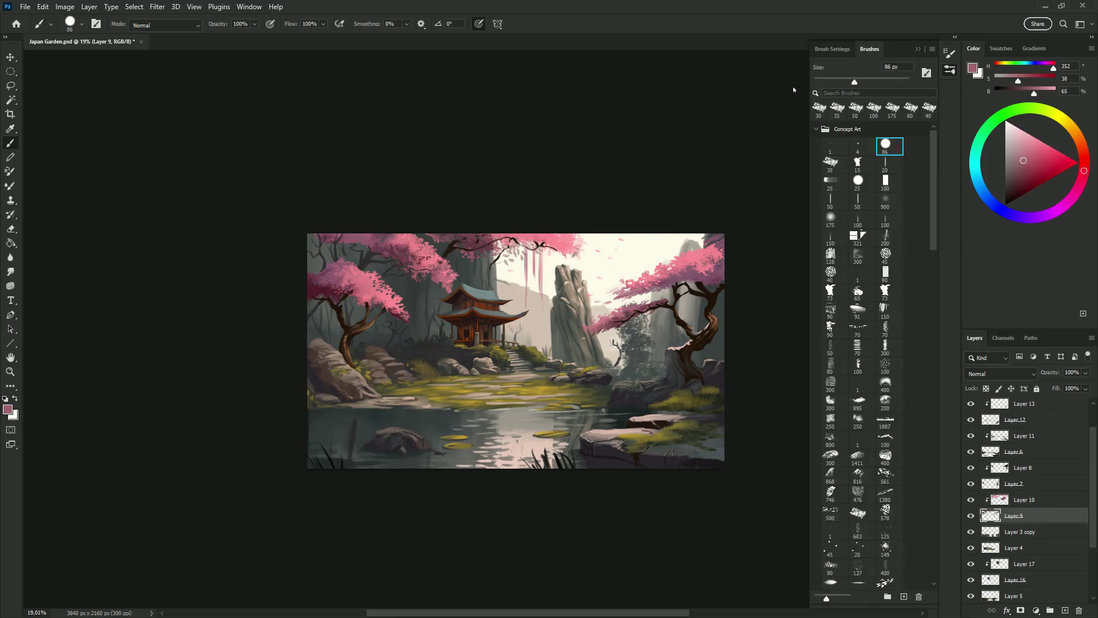
pyautogui.keyDown('alt'); pyautogui.click(520, 237); pyautogui.keyUp('alt')
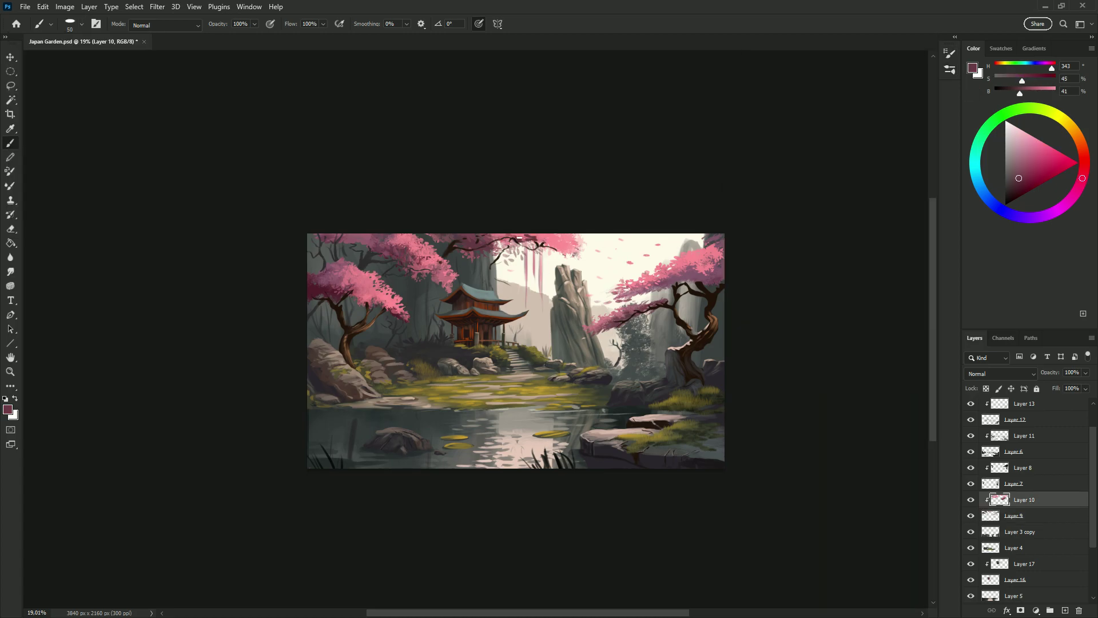
pyautogui.keyDown('alt'); pyautogui.click(384, 254); pyautogui.keyUp('alt')
pyautogui.scroll(1, 1023, 458)
pyautogui.click(1002, 421)
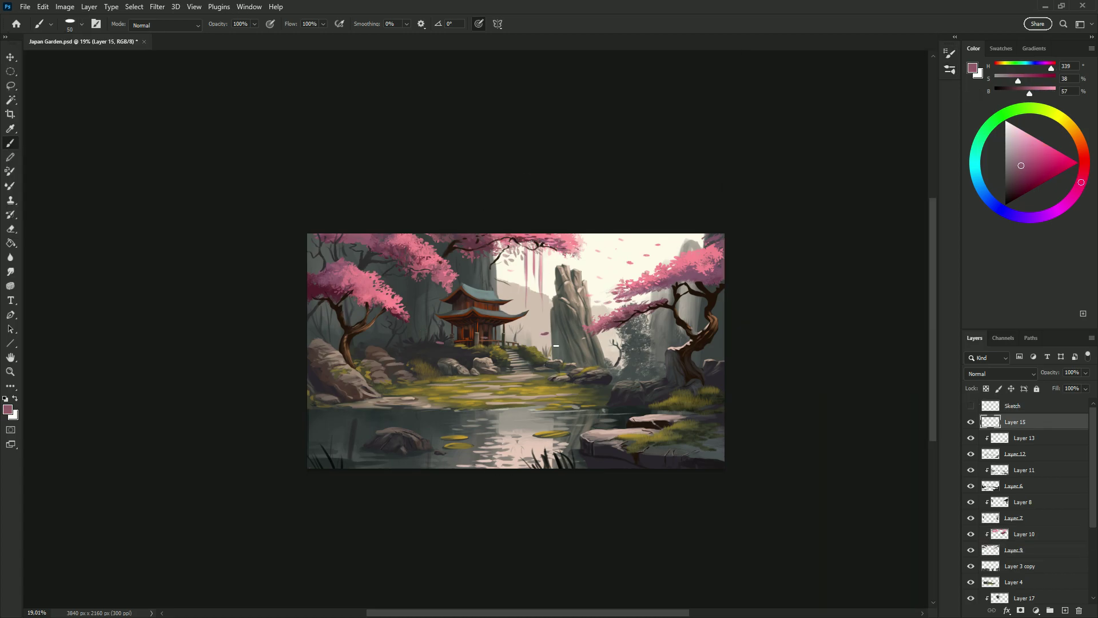
pyautogui.keyDown('alt'); pyautogui.click(441, 342); pyautogui.keyUp('alt')
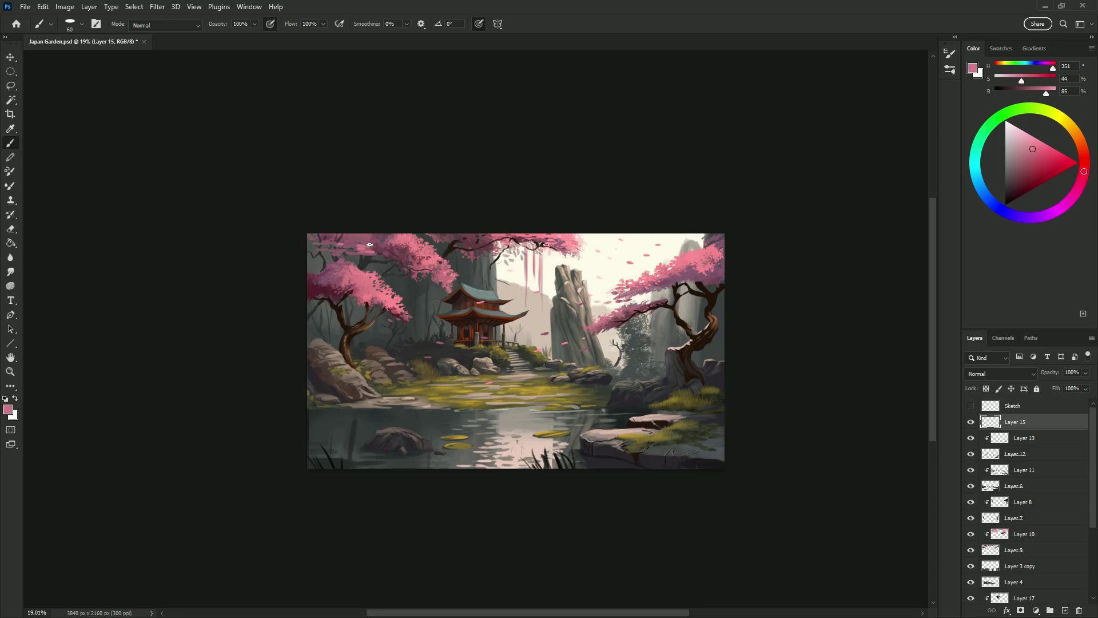
pyautogui.keyDown('alt'); pyautogui.click(364, 426); pyautogui.keyUp('alt')
# Add a new layer above Layer 3 copy and choose a large textured brush.
pyautogui.press('F5')
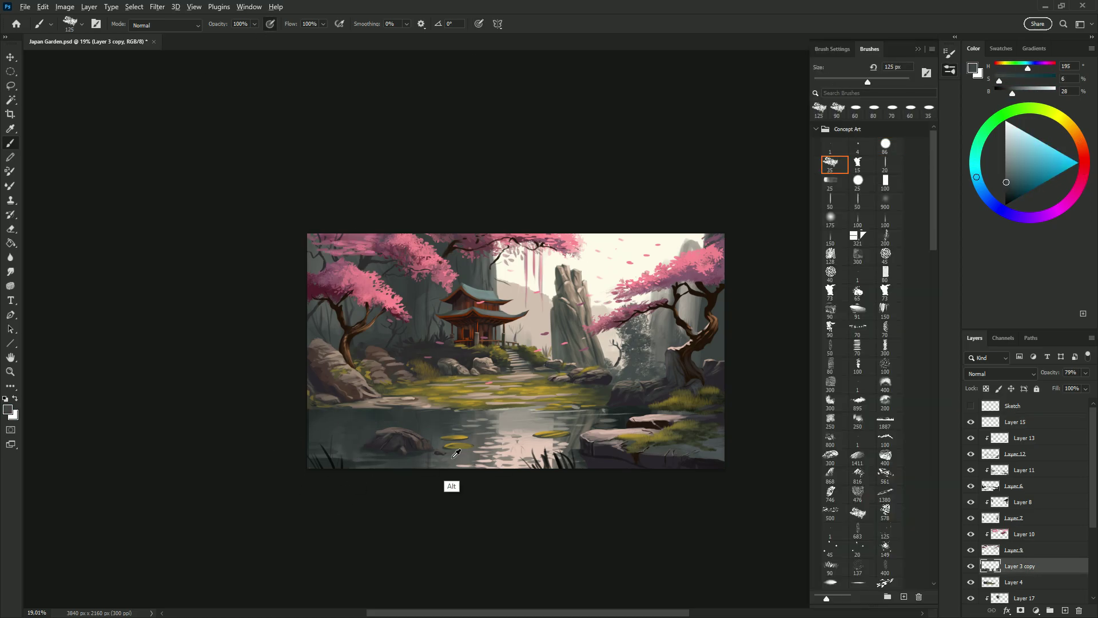
pyautogui.keyDown('alt'); pyautogui.click(446, 429); pyautogui.keyUp('alt')
pyautogui.hotkey('ctrl', 'shift', 'alt', 'n')
pyautogui.keyDown('alt'); pyautogui.click(469, 417); pyautogui.keyUp('alt')
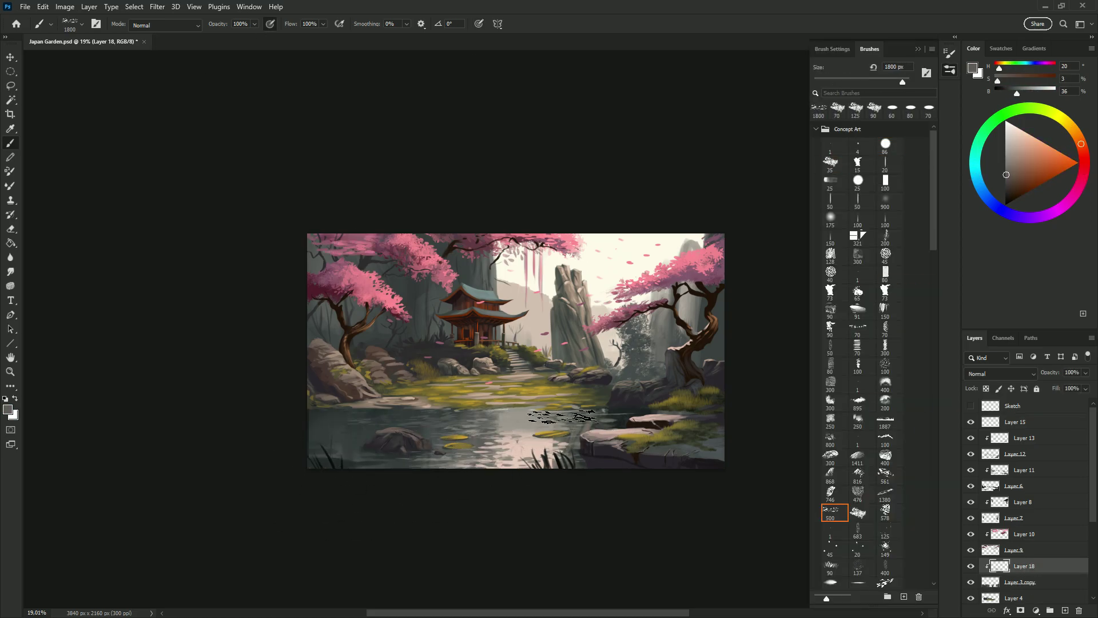
pyautogui.scroll(-10, 858, 400)
pyautogui.click(824, 329)
# Clip the new layer to the one below and set a 700 px pale pink brush.
pyautogui.keyDown('alt'); pyautogui.click(658, 415); pyautogui.keyUp('alt')
pyautogui.hotkey('ctrl', 'alt', 'g')
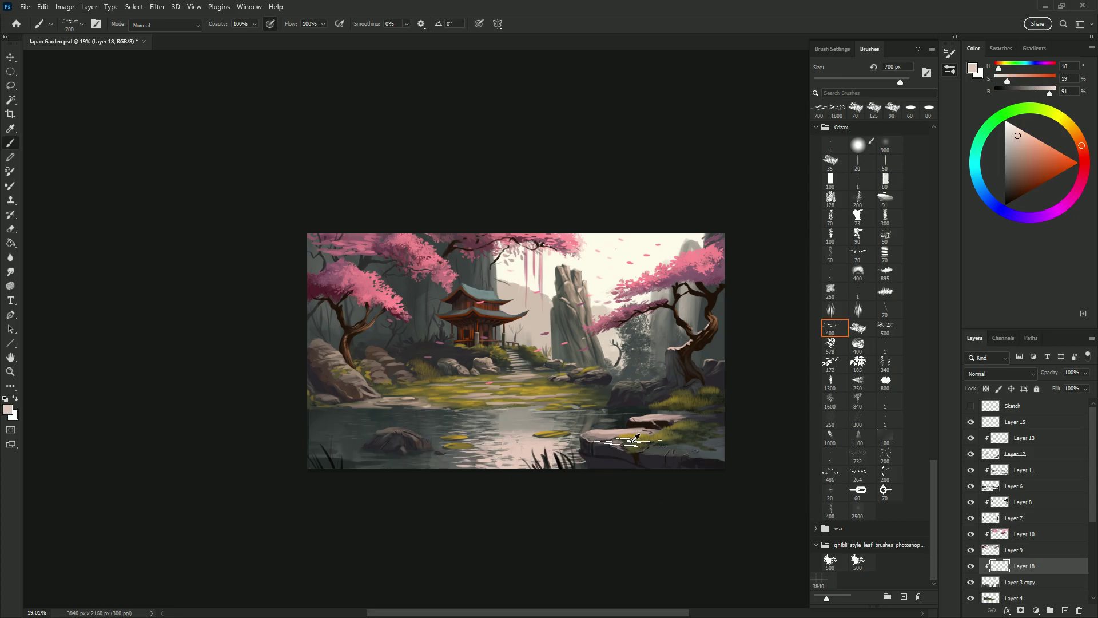
pyautogui.press(']')
pyautogui.press(']')
pyautogui.press(']')
pyautogui.scroll(-1, 671, 405)
pyautogui.scroll(3, 672, 407)
pyautogui.keyDown('alt'); pyautogui.click(718, 171); pyautogui.keyUp('alt')
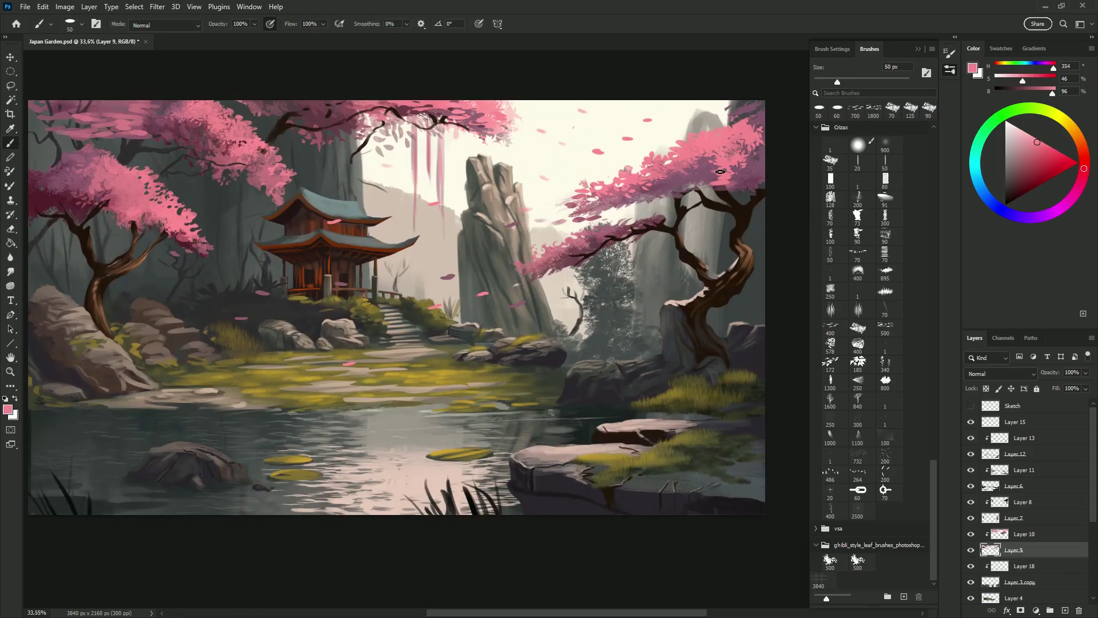